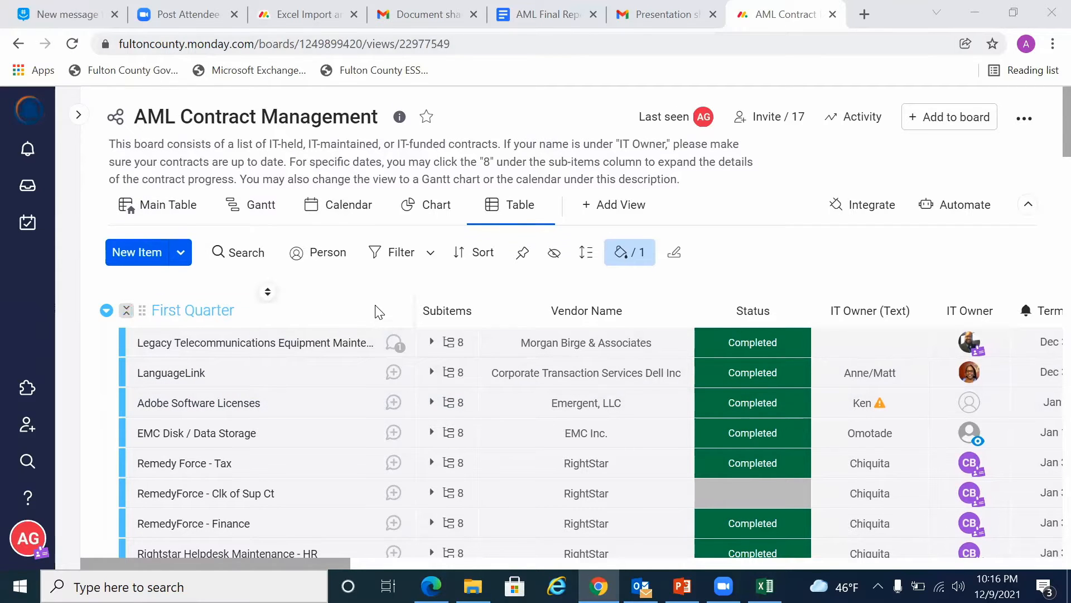
# Step: Look through the contracts listed in the First Quarter group, including their vendor names and statuses
pyautogui.scroll(-1, 375, 311)
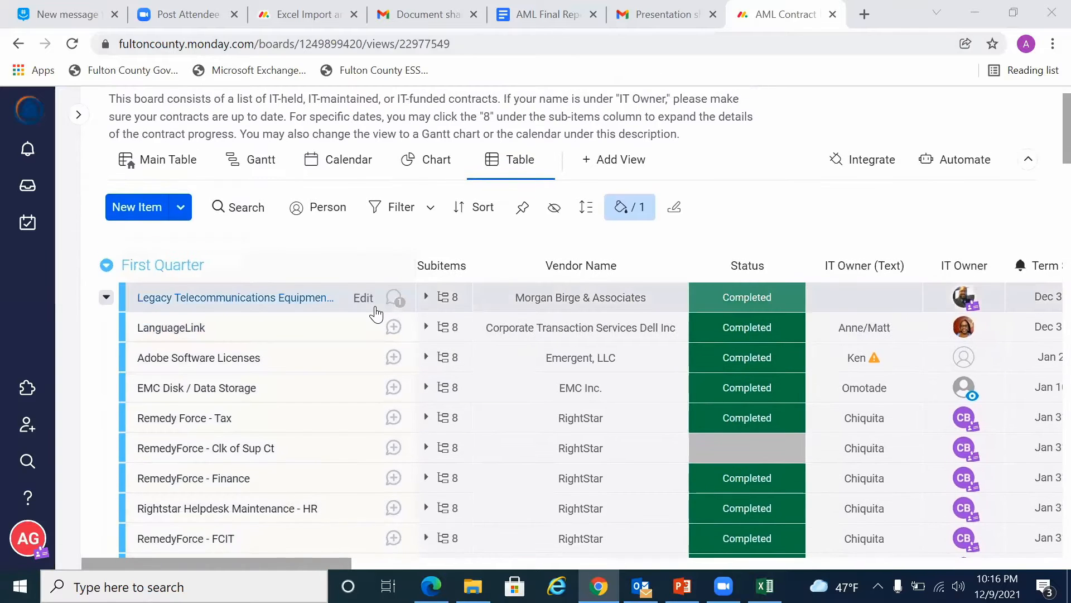
pyautogui.scroll(-3, 375, 312)
pyautogui.scroll(-9, 376, 313)
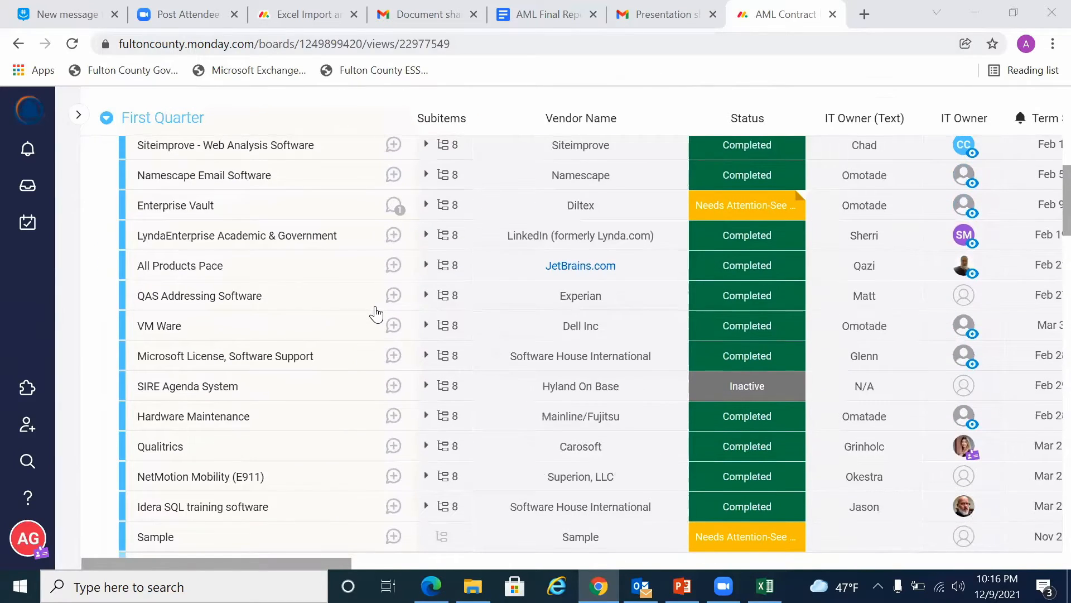
pyautogui.scroll(-2, 375, 313)
pyautogui.scroll(10, 375, 310)
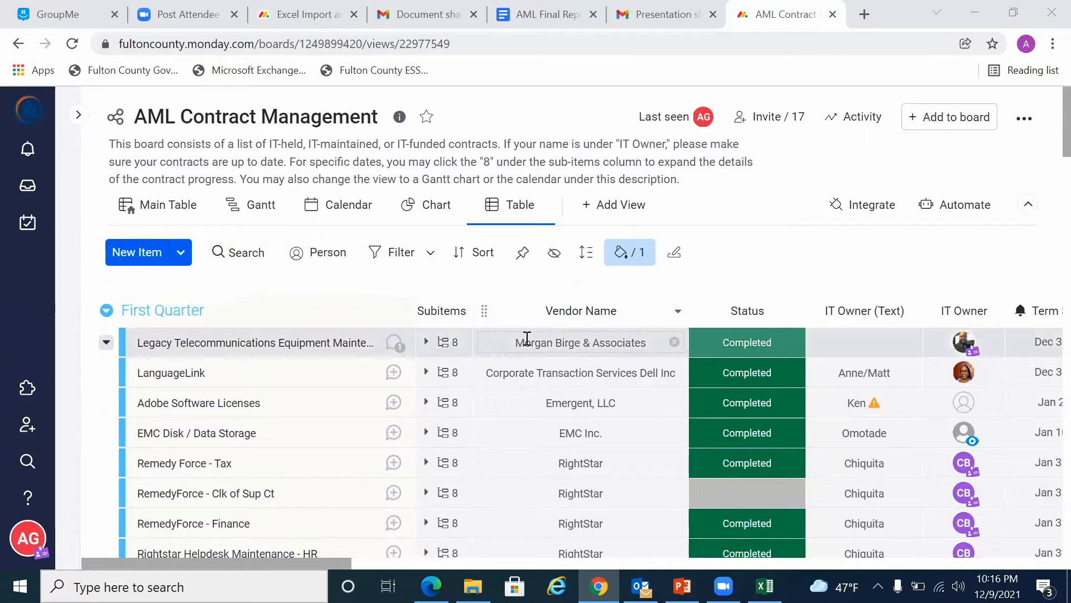
pyautogui.hscroll(2, 503, 351)
pyautogui.hscroll(-2, 459, 364)
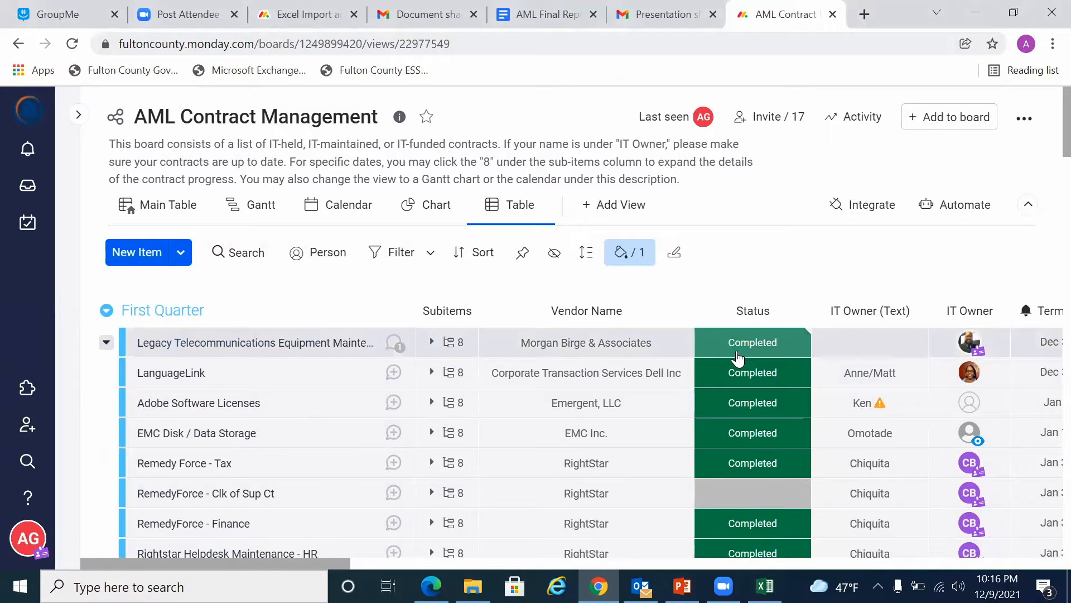
# Step: Examine the Status, IT Owner, Term Start Date and Term End Date columns, opening LanguageLink's start date calendar
pyautogui.hscroll(3, 737, 350)
pyautogui.hscroll(3, 738, 350)
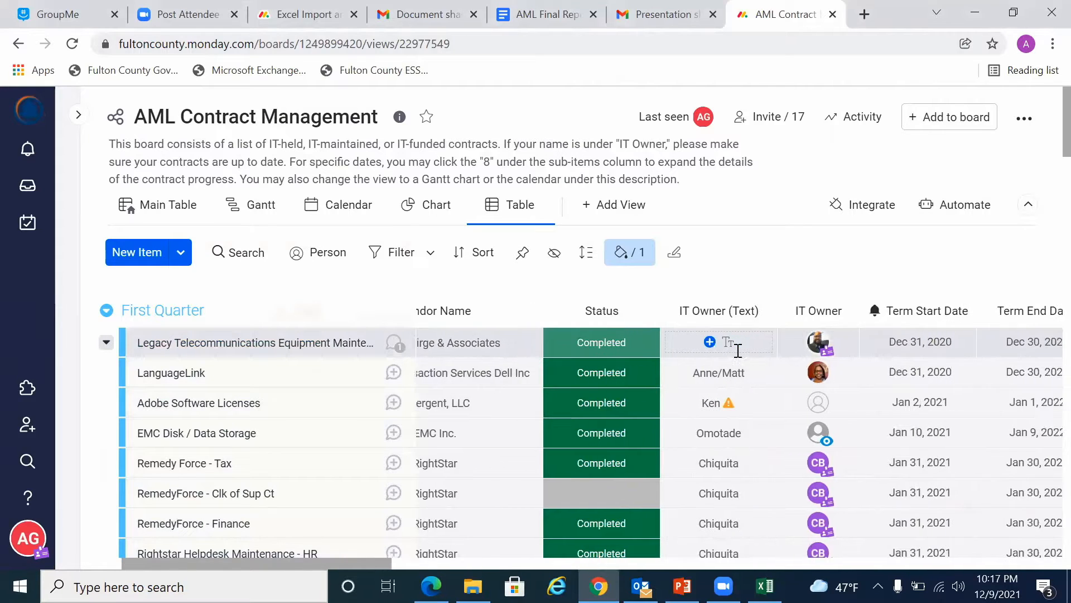
pyautogui.hscroll(2, 738, 357)
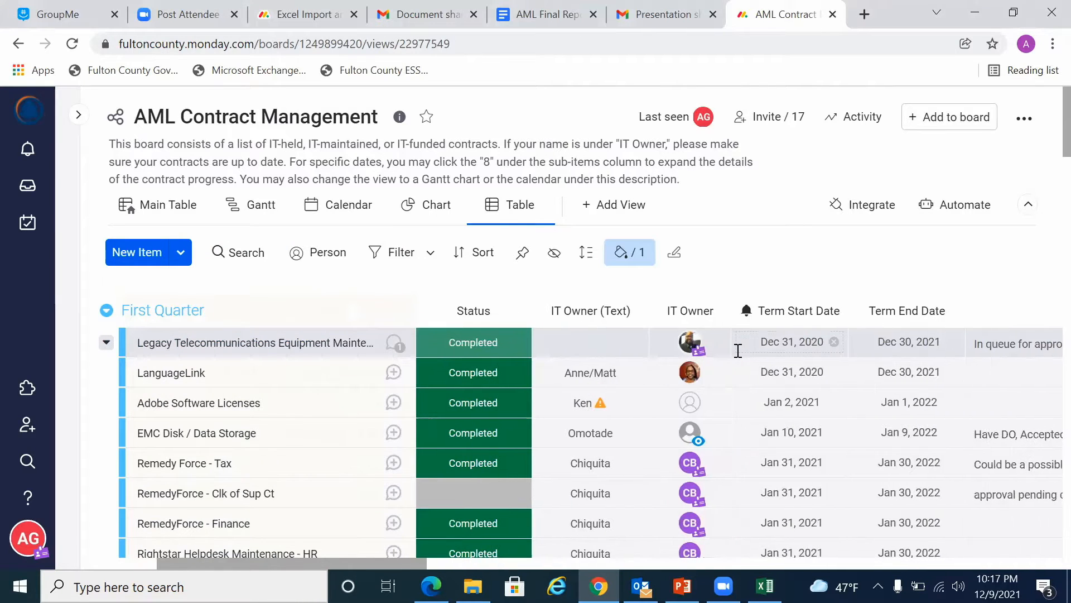
pyautogui.hscroll(2, 715, 371)
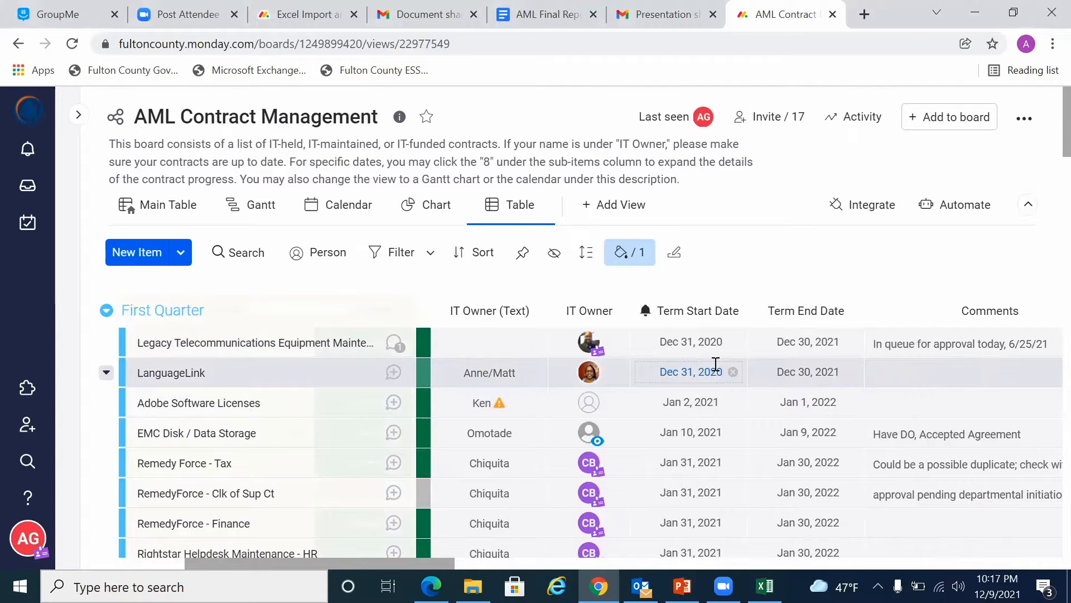
pyautogui.click(716, 364)
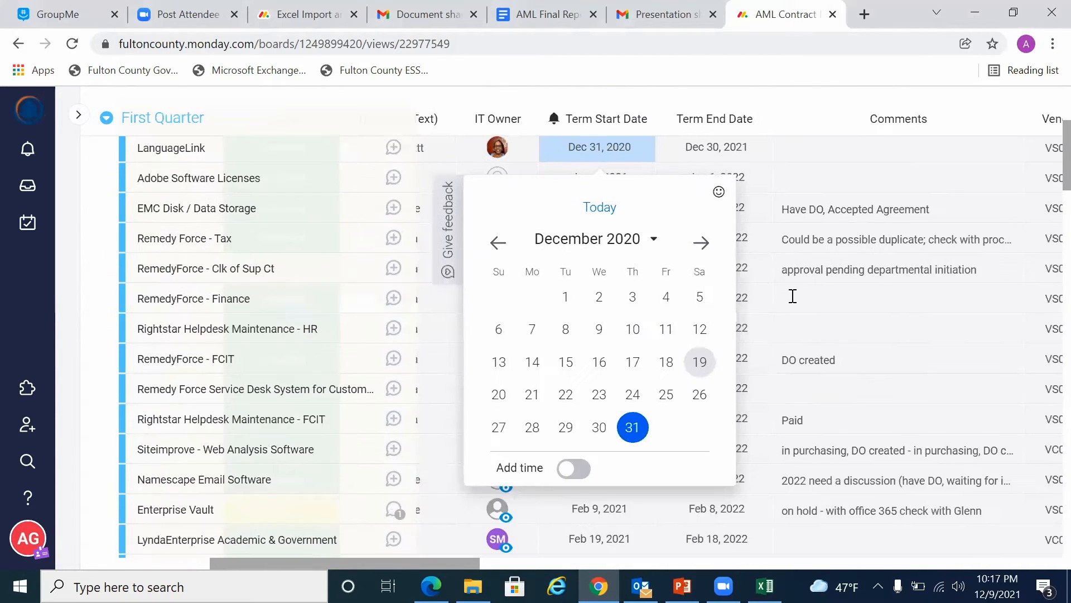
pyautogui.scroll(3, 802, 292)
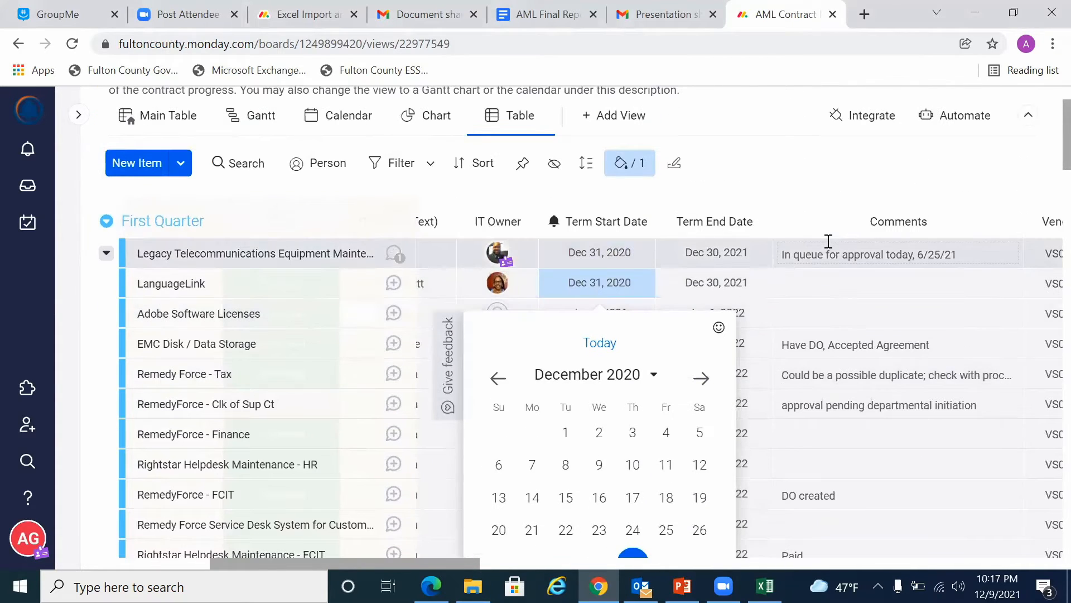
# Step: Review the First Quarter contracts' columns from Comments and Vendor Number through AML#, Unit and Description
pyautogui.hscroll(1, 829, 241)
pyautogui.hscroll(5, 829, 241)
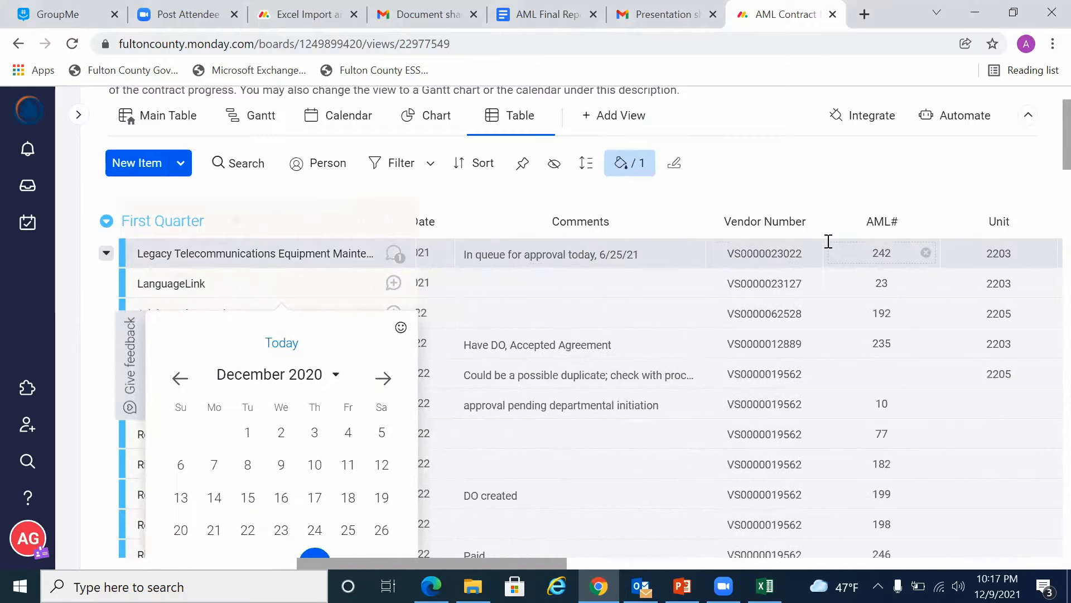
pyautogui.hscroll(5, 679, 256)
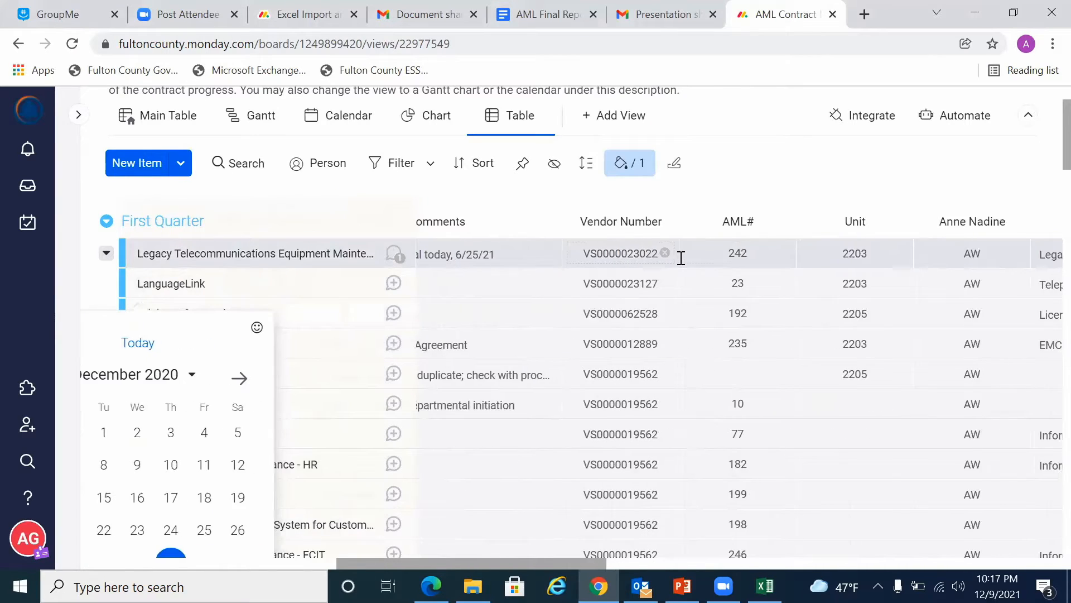
pyautogui.hscroll(5, 681, 258)
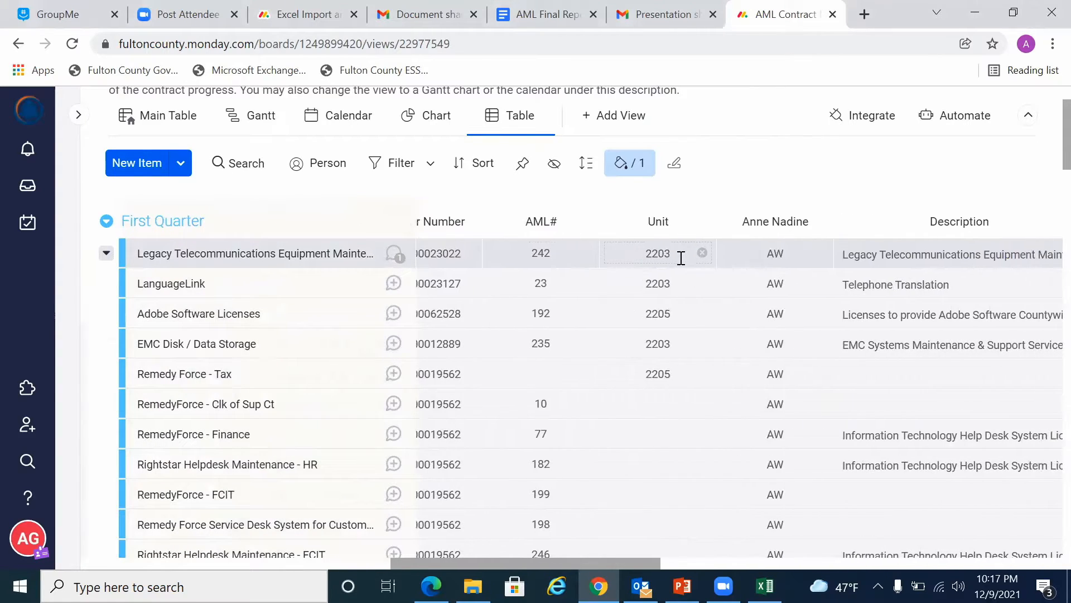
pyautogui.hscroll(1, 682, 257)
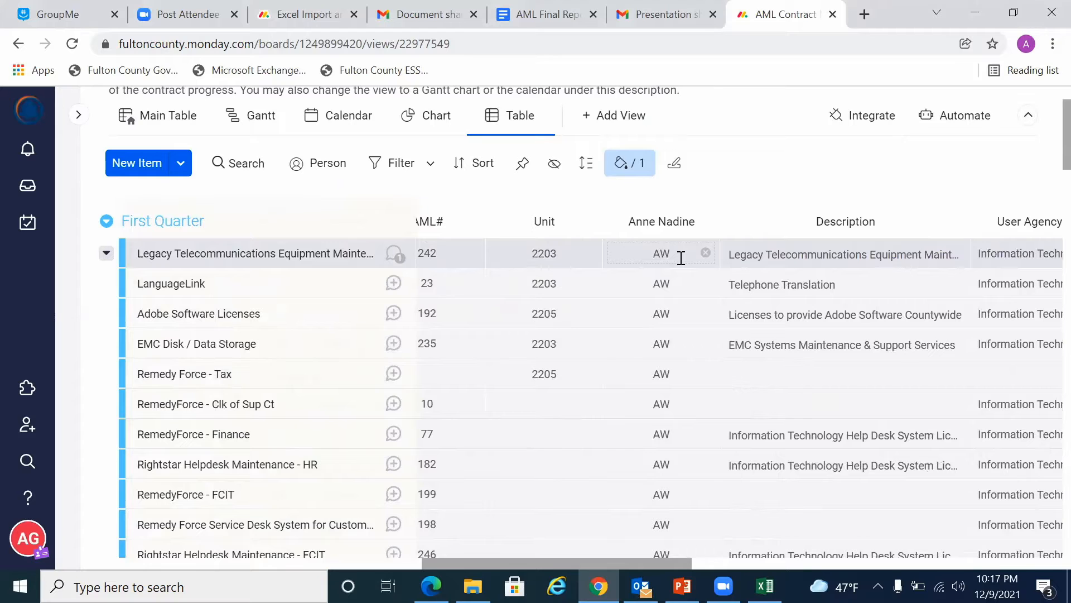
pyautogui.hscroll(4, 681, 258)
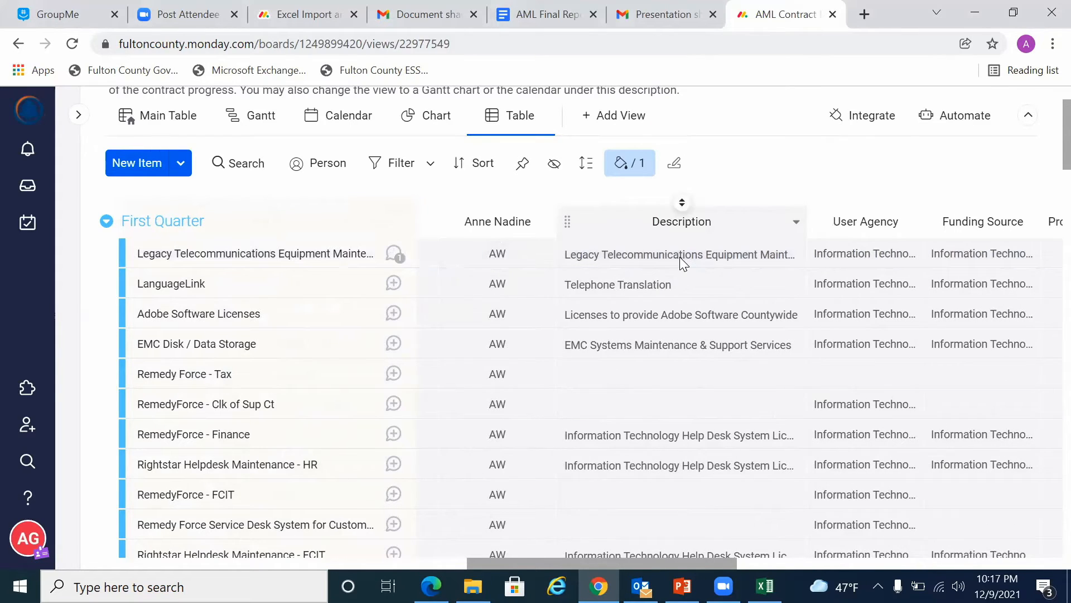
# Step: Review the User Agency, Funding Source, Projected Expenditure, Delivery Order and notification columns of the First Quarter contracts
pyautogui.hscroll(5, 680, 256)
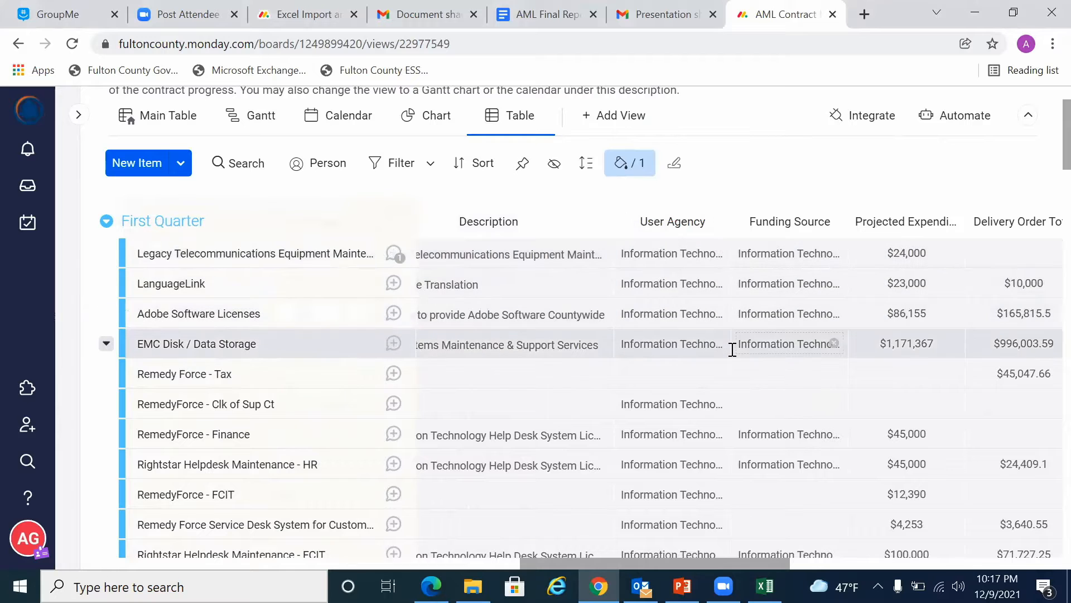
pyautogui.hscroll(4, 732, 349)
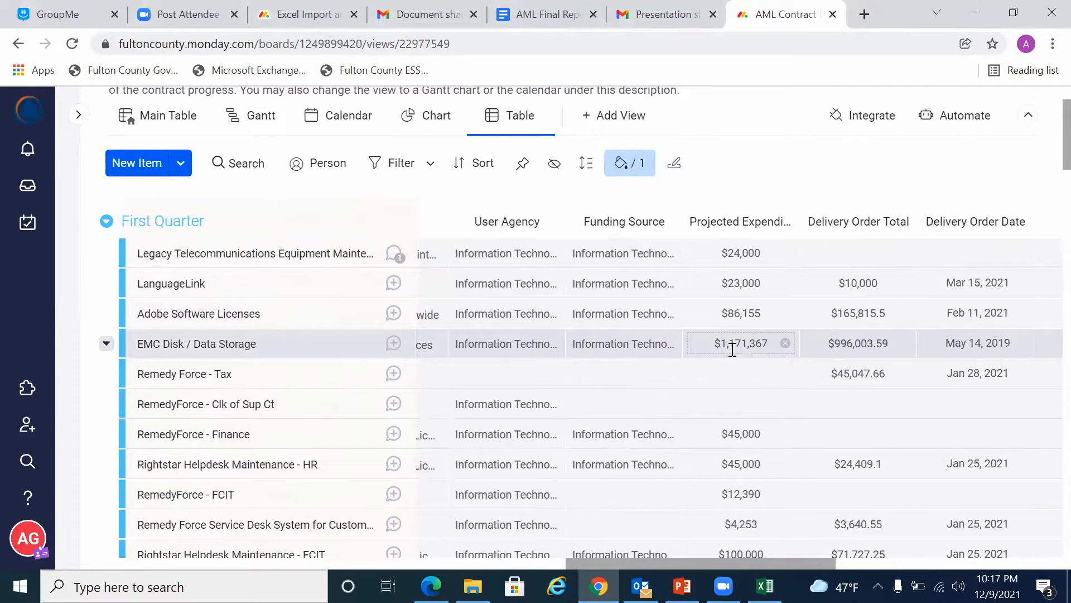
pyautogui.hscroll(3, 732, 349)
pyautogui.hscroll(3, 732, 348)
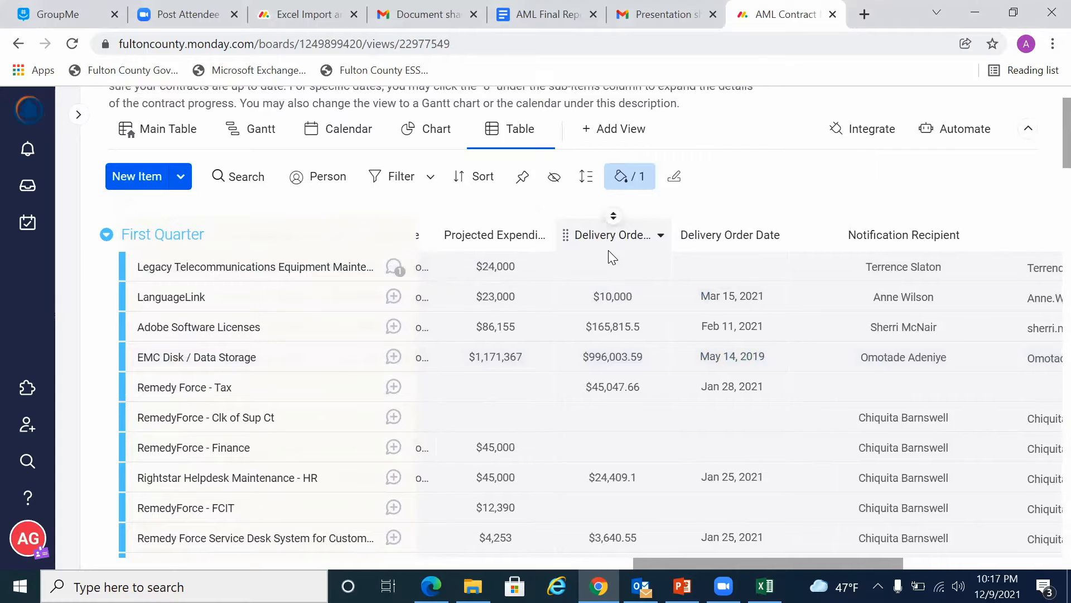
pyautogui.hscroll(3, 609, 252)
pyautogui.hscroll(3, 608, 250)
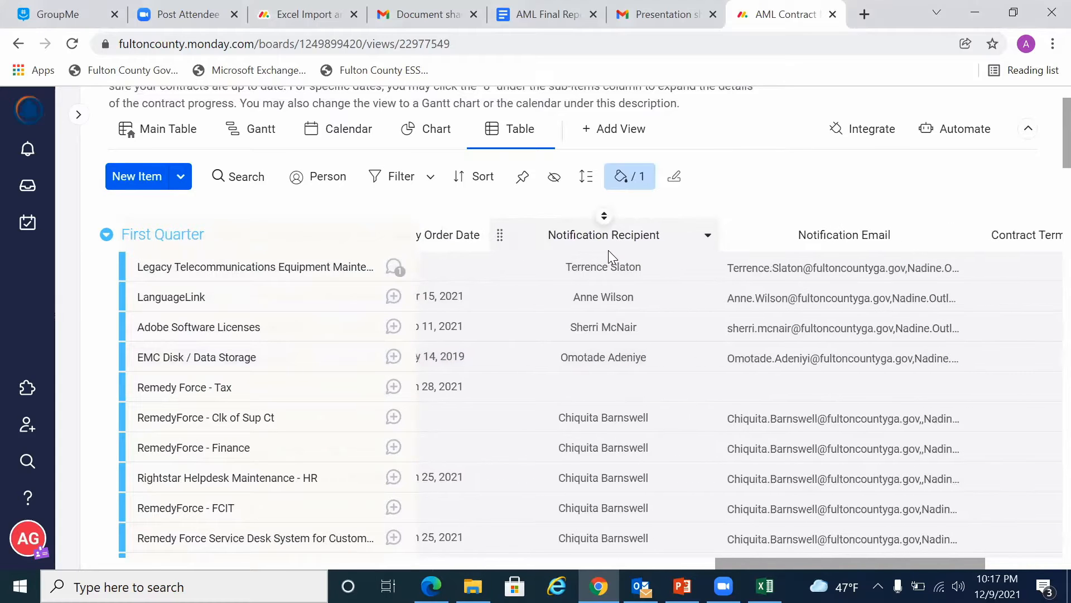
pyautogui.hscroll(5, 389, 286)
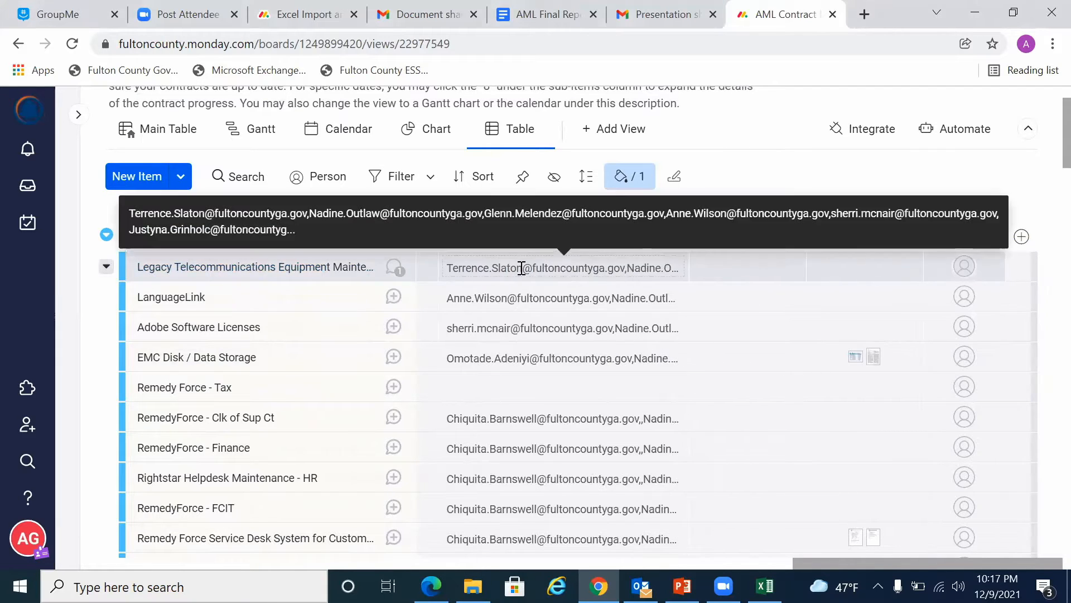
# Step: Open the Legacy Telecommunications contract's Notification Email cell, highlight the additional recipients, and close it without editing
pyautogui.hscroll(-1, 522, 268)
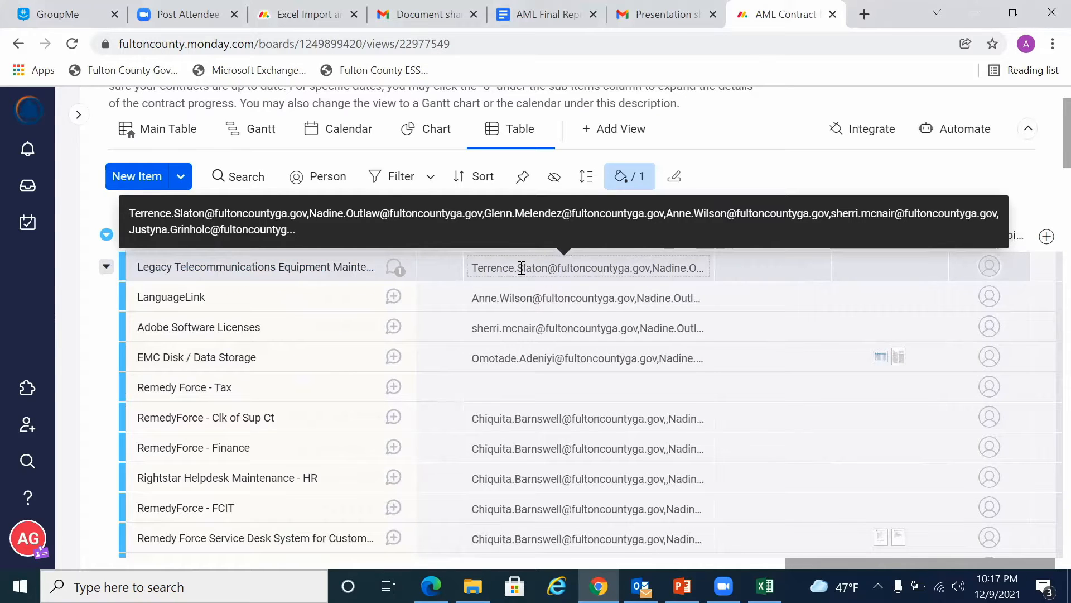
pyautogui.click(521, 269)
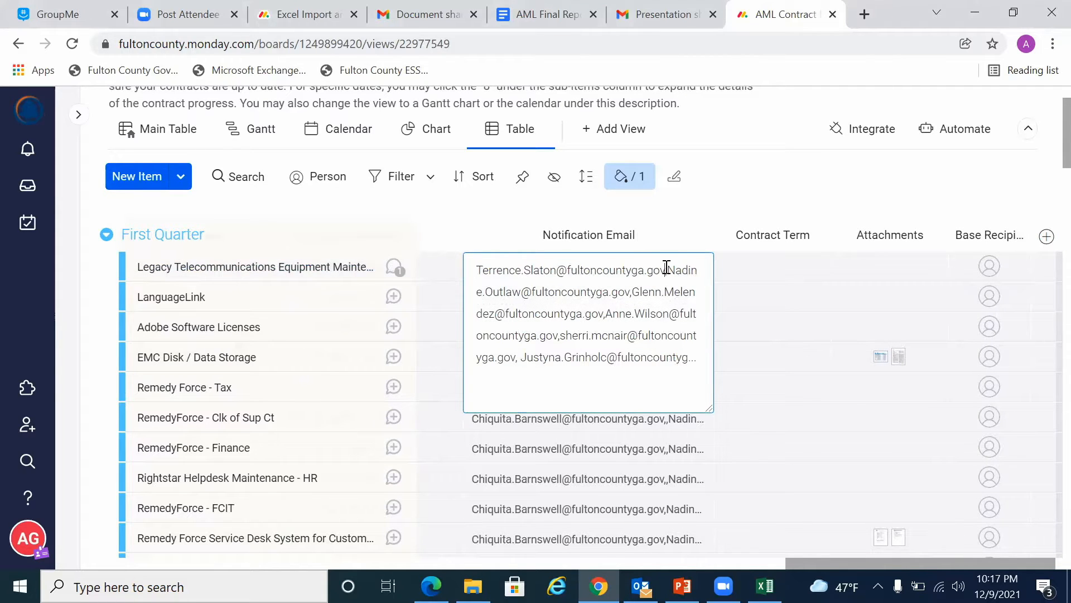
pyautogui.moveTo(668, 273); pyautogui.dragTo(696, 370)
pyautogui.click(750, 196)
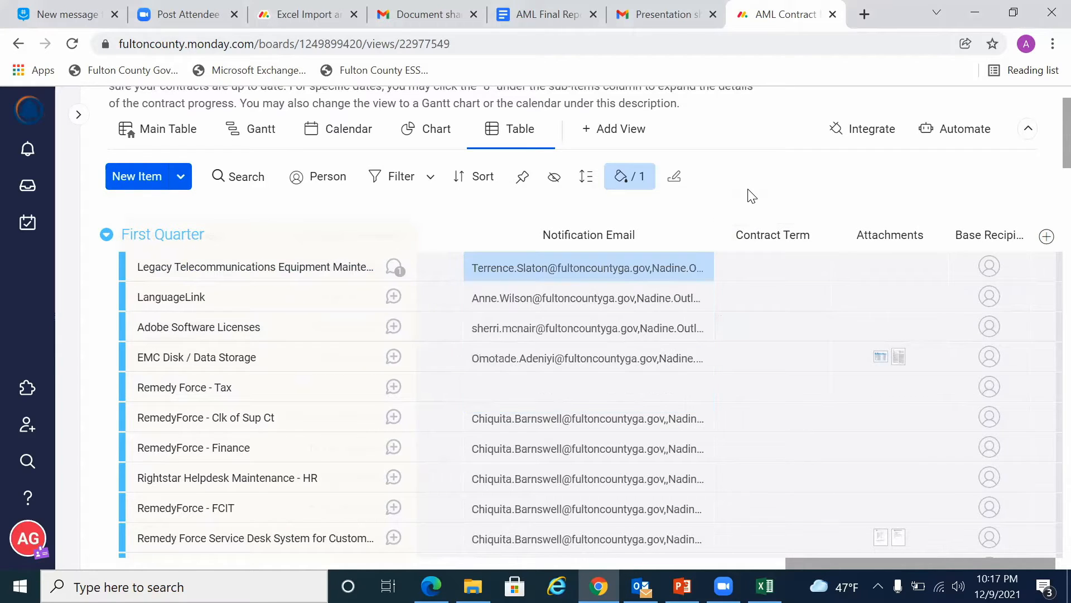
# Step: Check the Contract Term, Attachments and Base Recipient columns of the First Quarter contracts
pyautogui.hscroll(1, 739, 320)
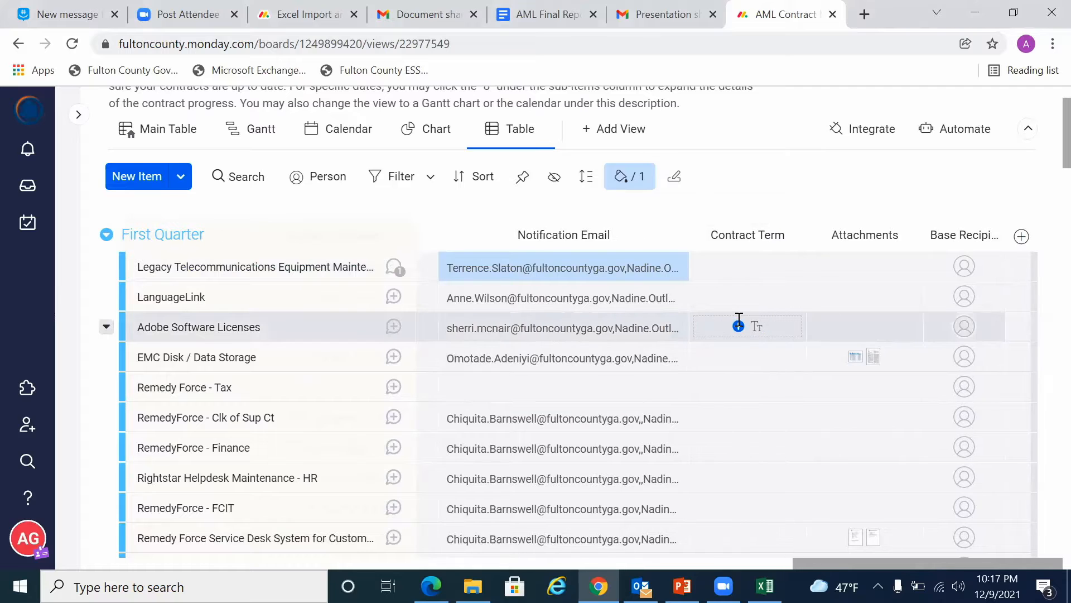
pyautogui.scroll(-1, 828, 246)
pyautogui.scroll(-1, 749, 252)
pyautogui.hscroll(-2, 749, 252)
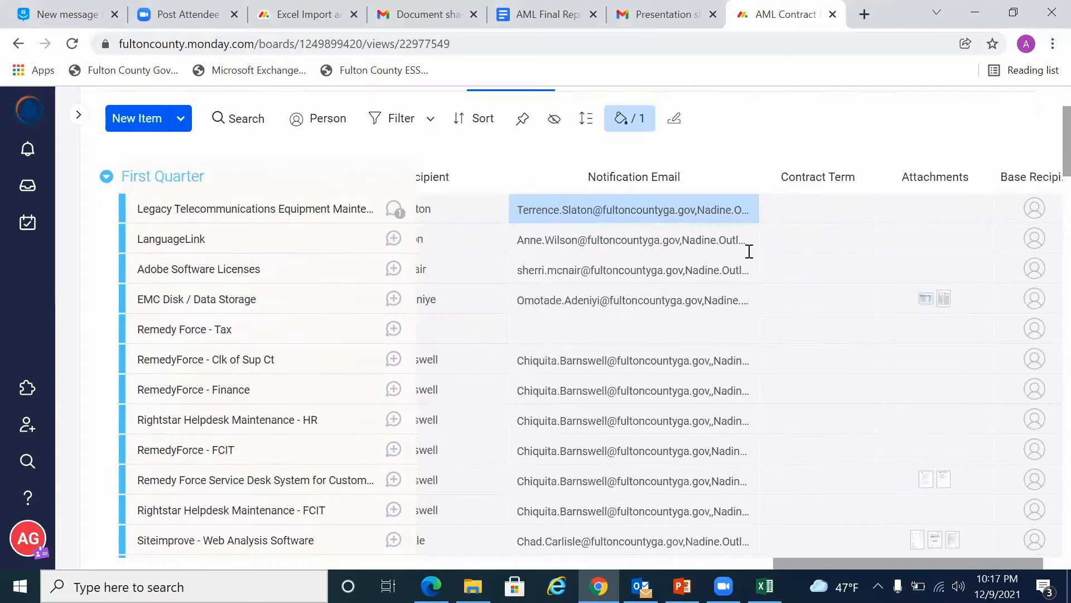
pyautogui.scroll(2, 749, 252)
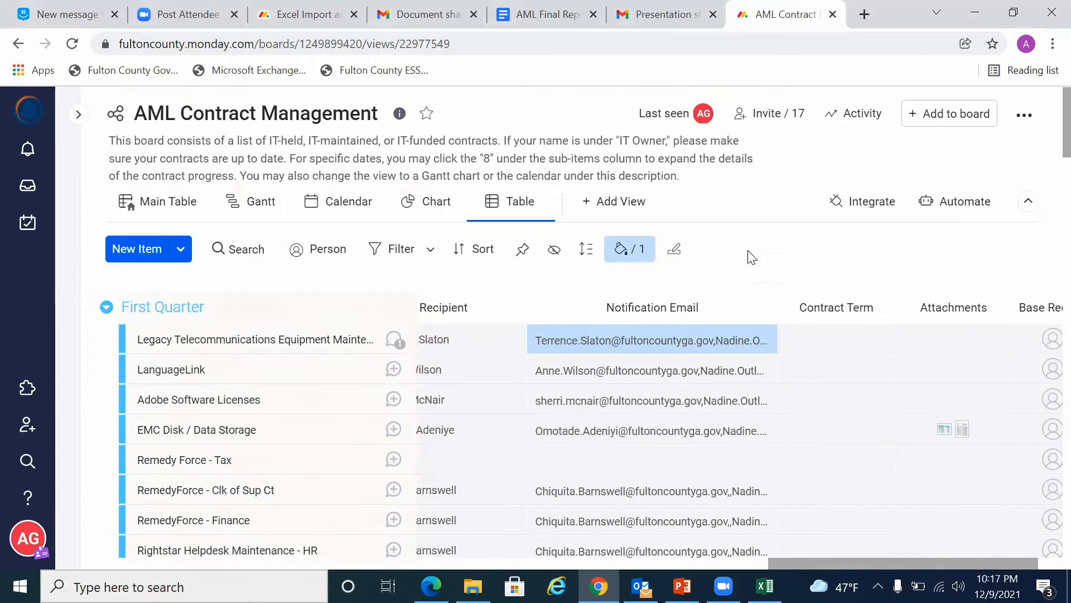
# Step: View the contracts on the Gantt timeline, and check the November 2021 month in the Calendar view
pyautogui.click(238, 207)
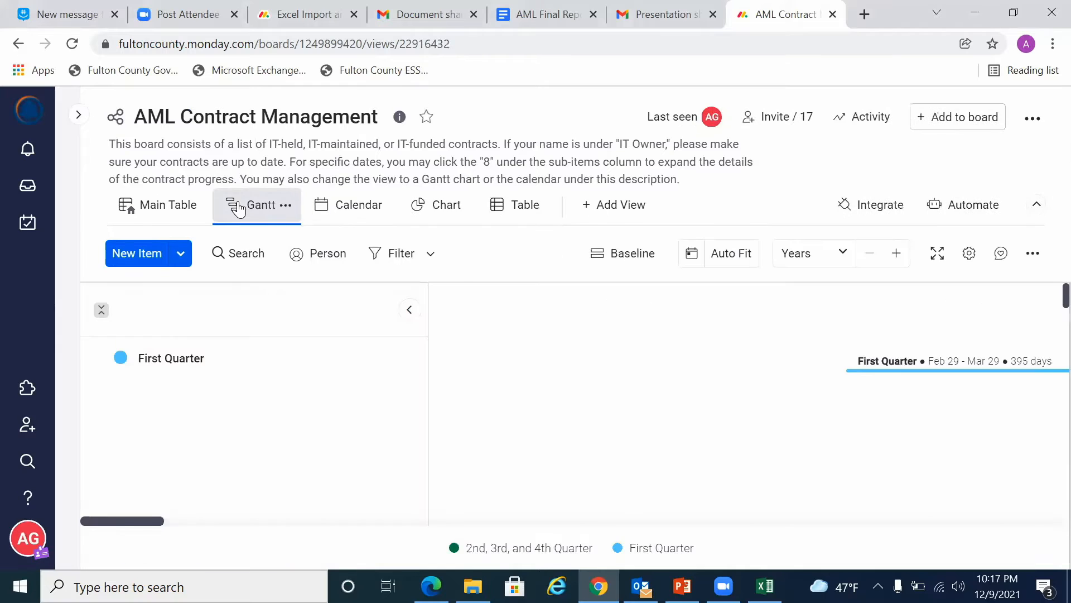
pyautogui.scroll(-4, 536, 407)
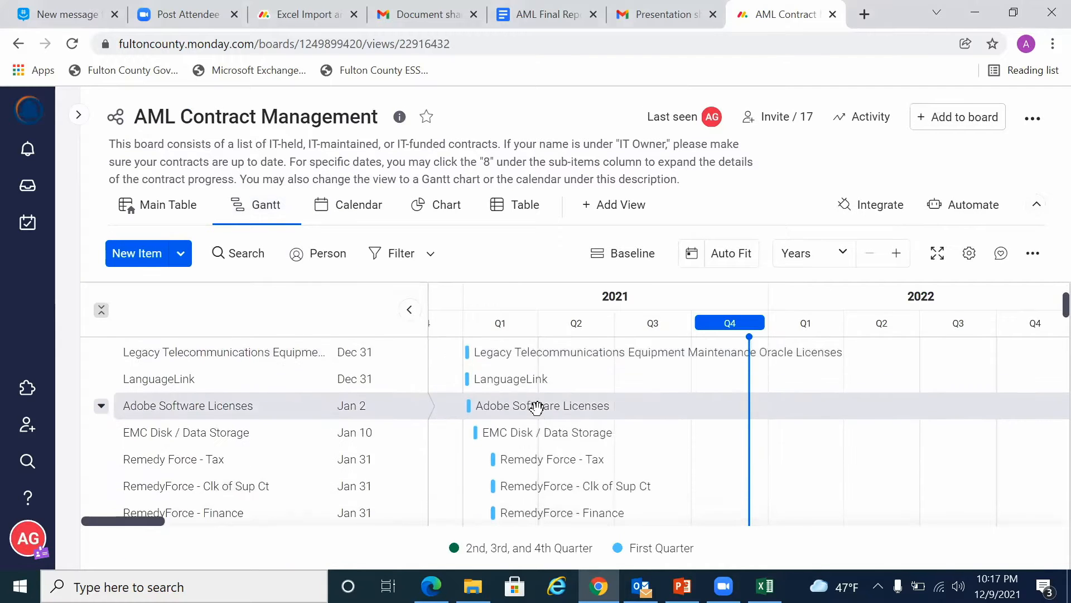
pyautogui.scroll(-10, 536, 407)
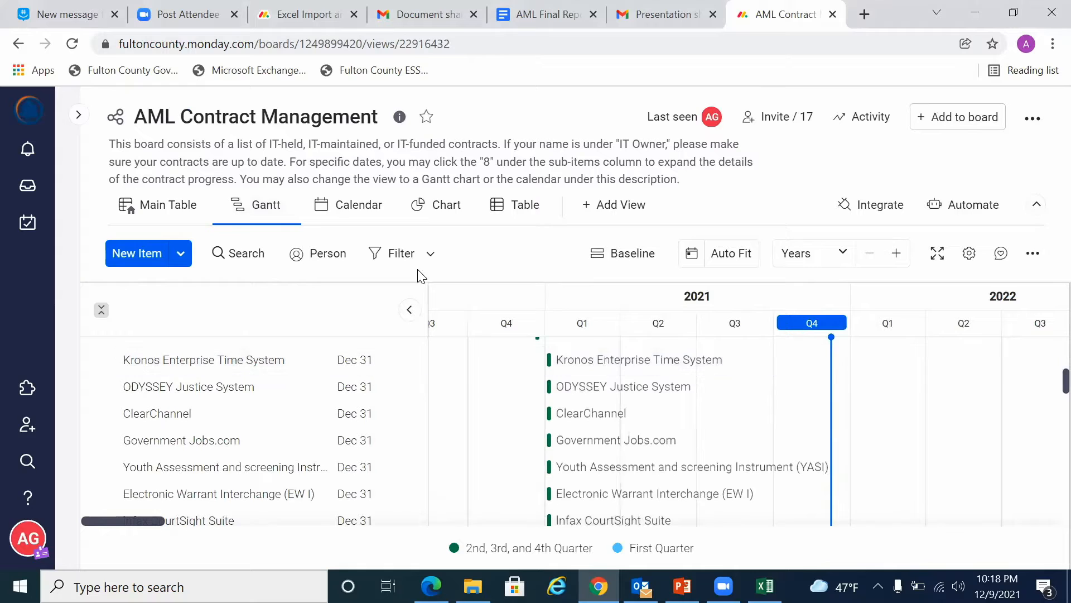
pyautogui.click(351, 218)
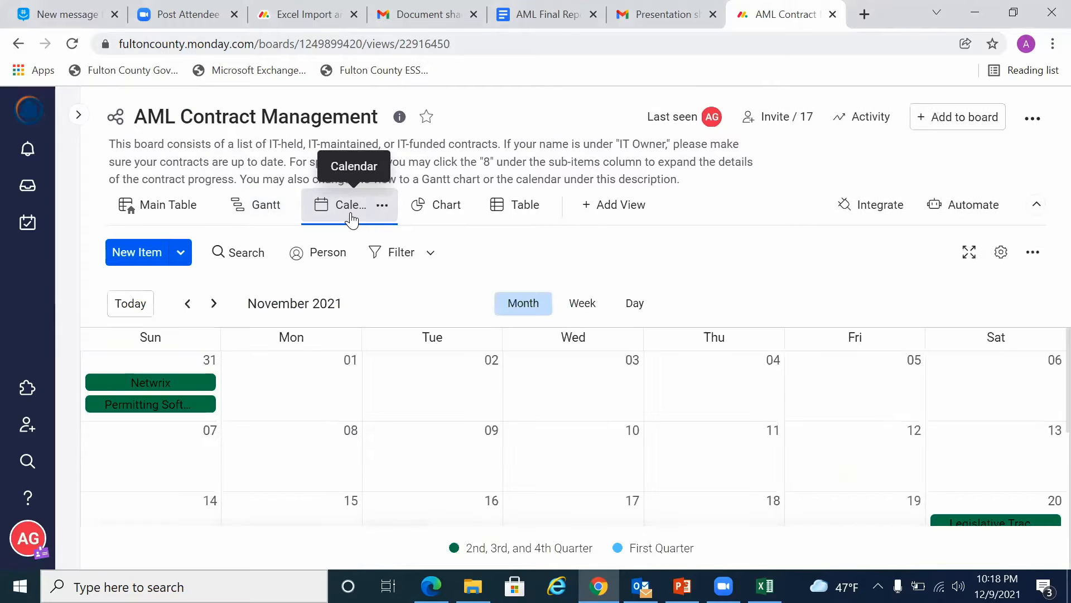
pyautogui.scroll(-3, 389, 427)
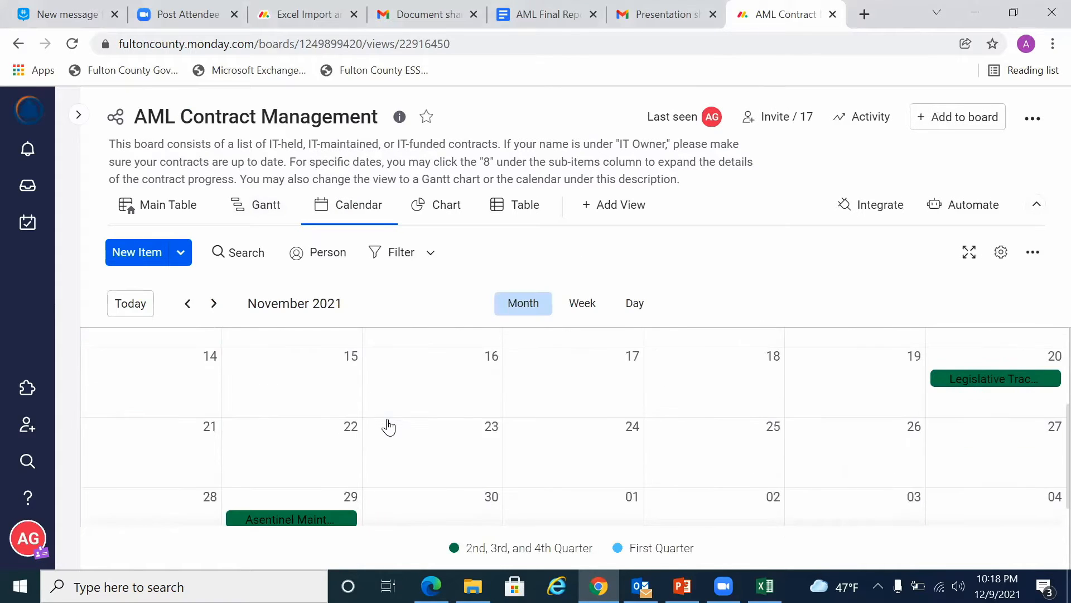
# Step: Open the board's Chart view and switch the status chart's type to Bar, Line and finally Stacked Bar
pyautogui.click(452, 215)
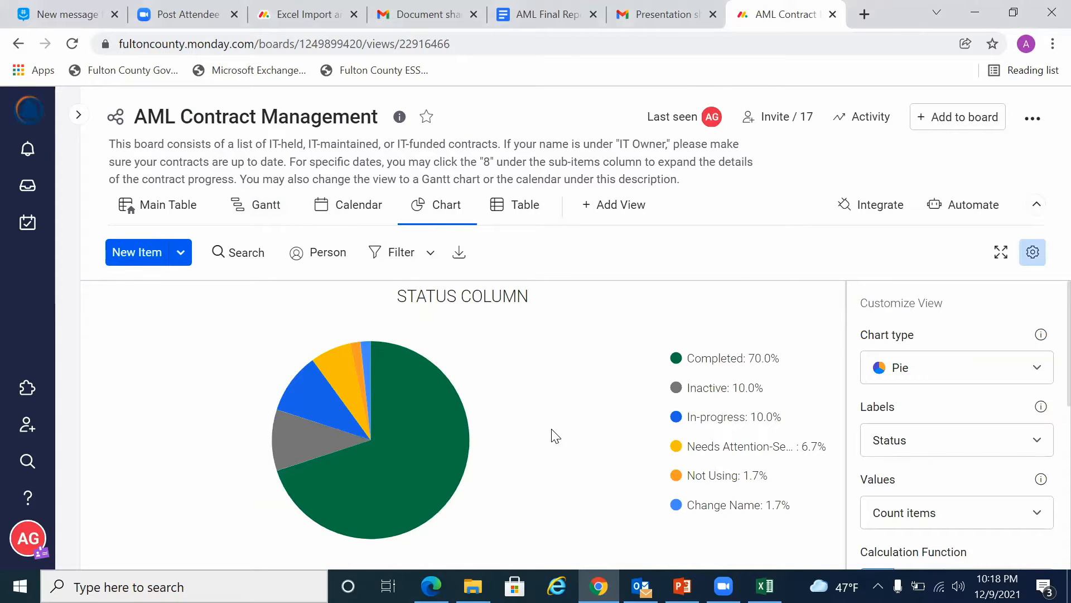
pyautogui.click(879, 370)
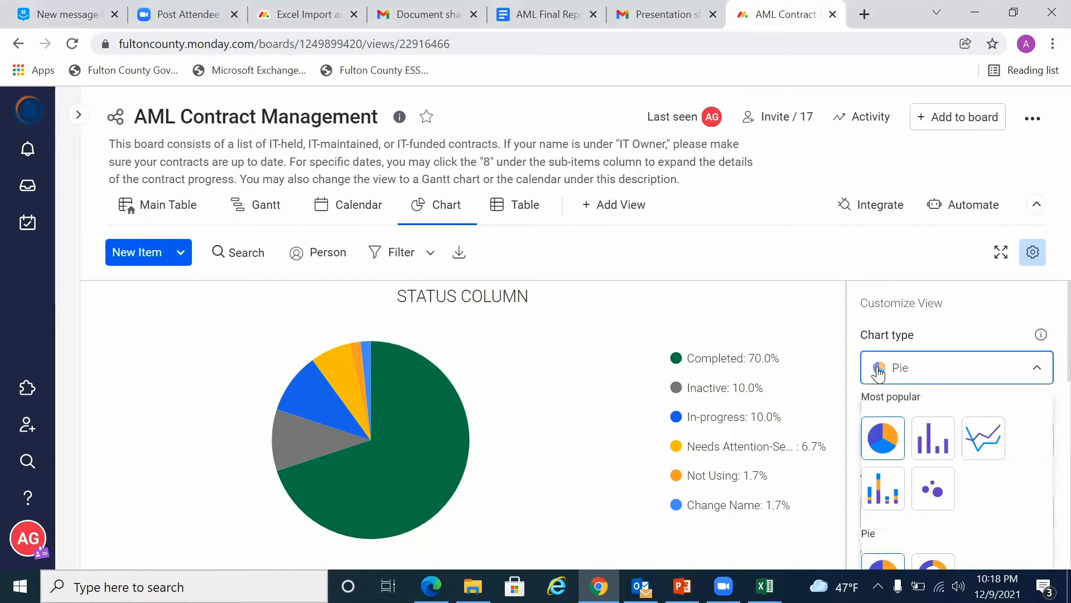
pyautogui.click(926, 438)
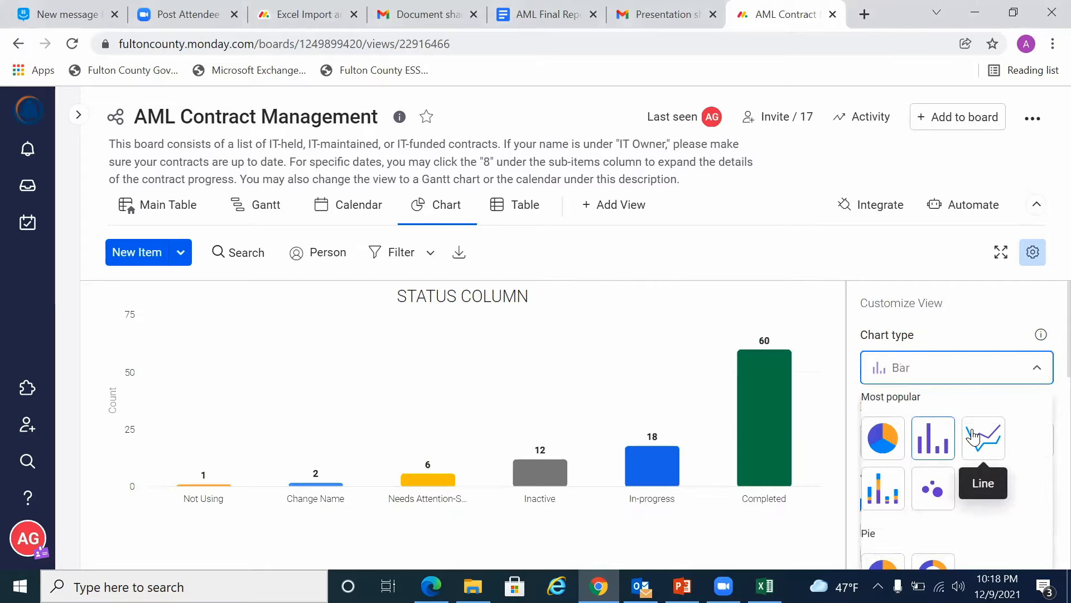
pyautogui.click(974, 437)
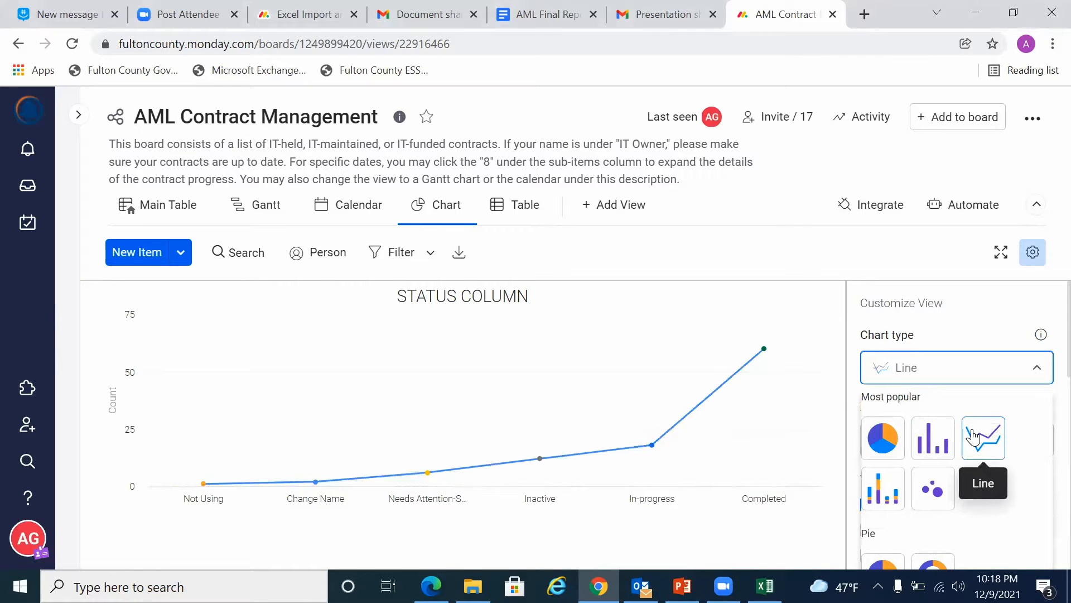
pyautogui.click(874, 507)
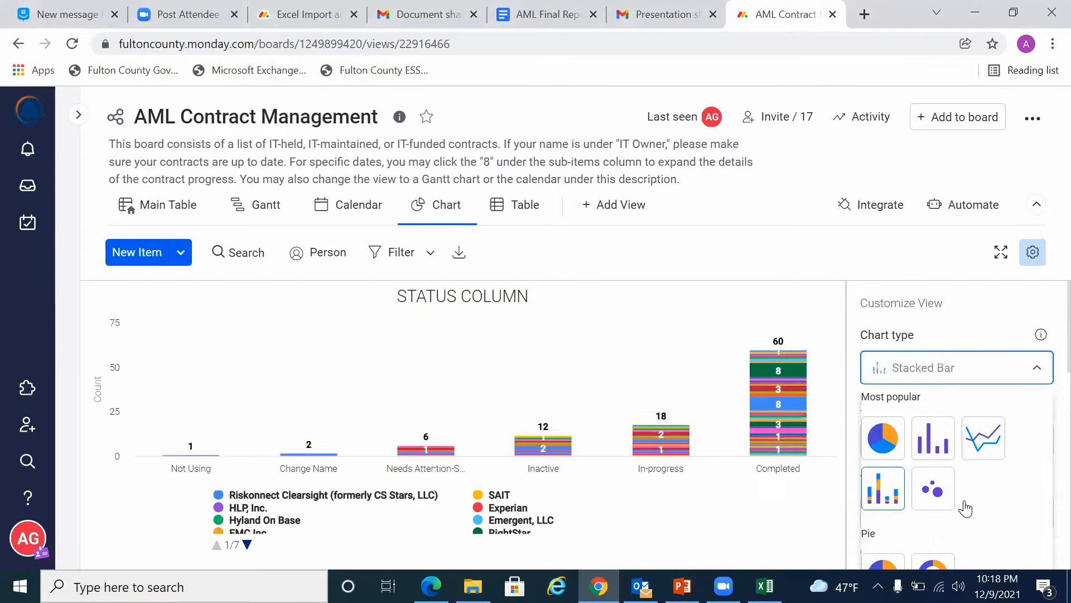
# Step: Switch the status chart's type to Bubbles and finally to Pie
pyautogui.click(942, 503)
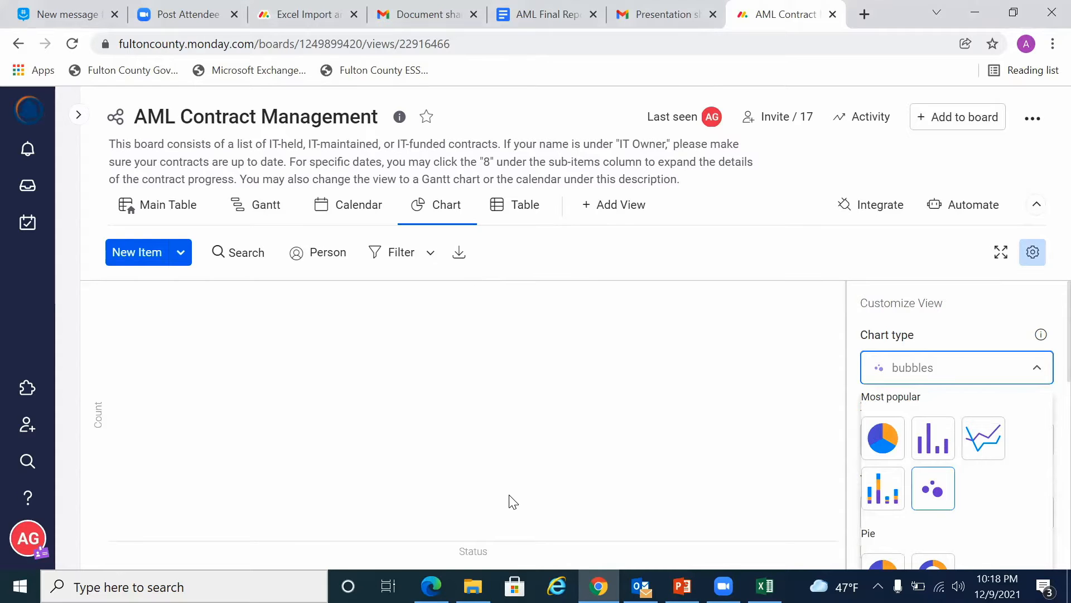
pyautogui.click(884, 440)
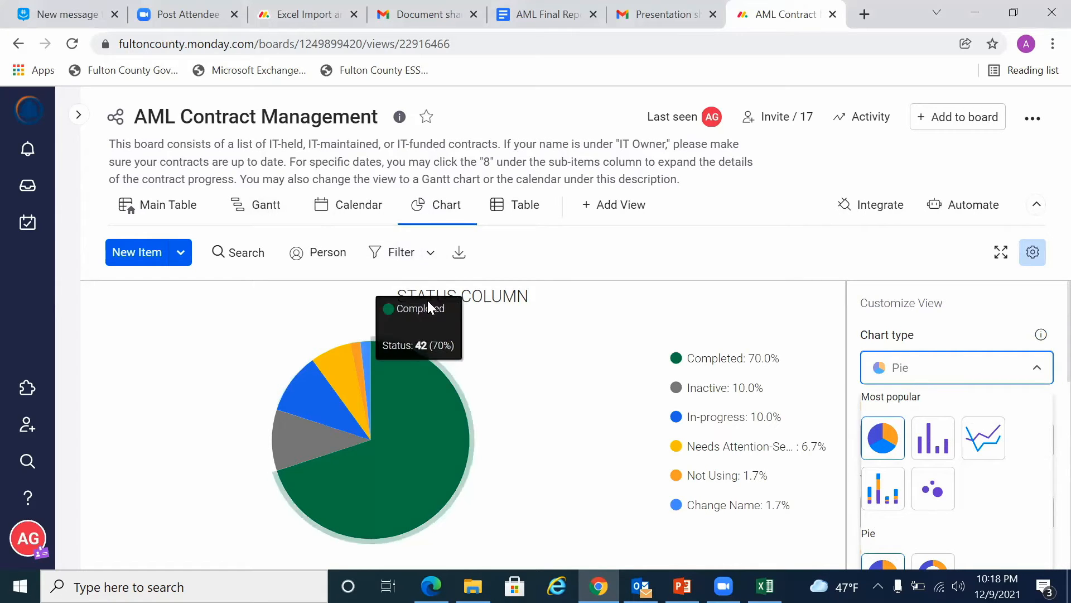
# Step: Open the chart's quick filters, examine the filter columns from Group through Description, and close them without applying any
pyautogui.click(401, 256)
pyautogui.click(402, 254)
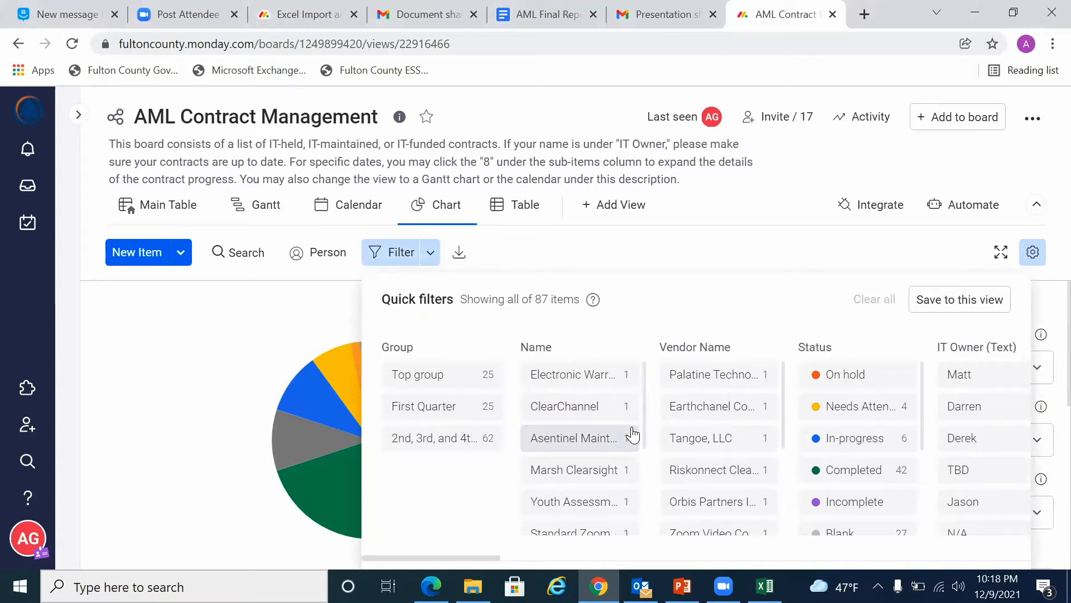
pyautogui.hscroll(3, 632, 435)
pyautogui.hscroll(5, 632, 434)
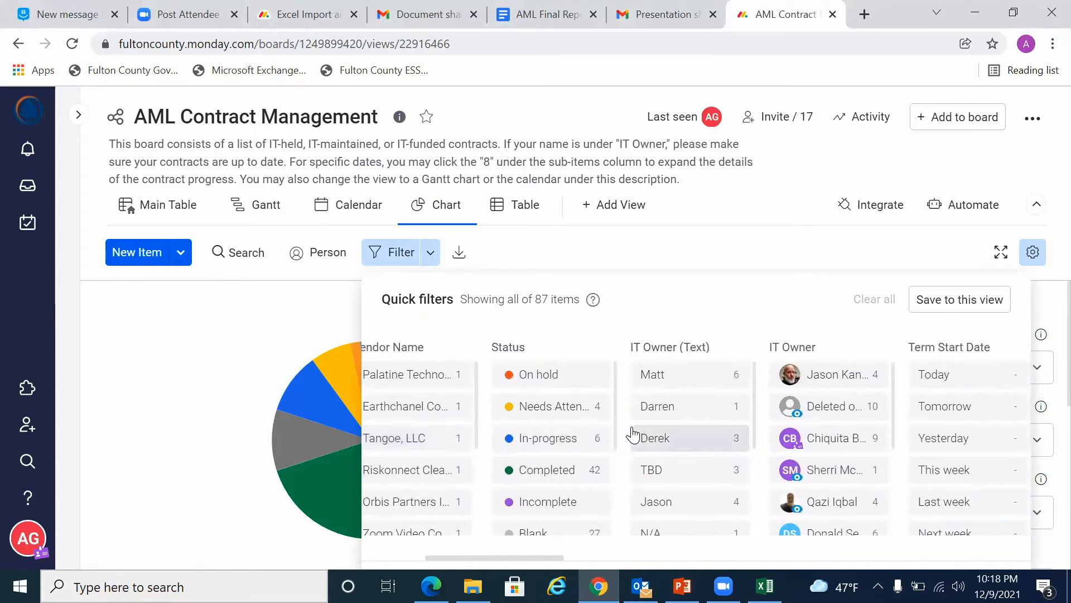
pyautogui.hscroll(5, 632, 435)
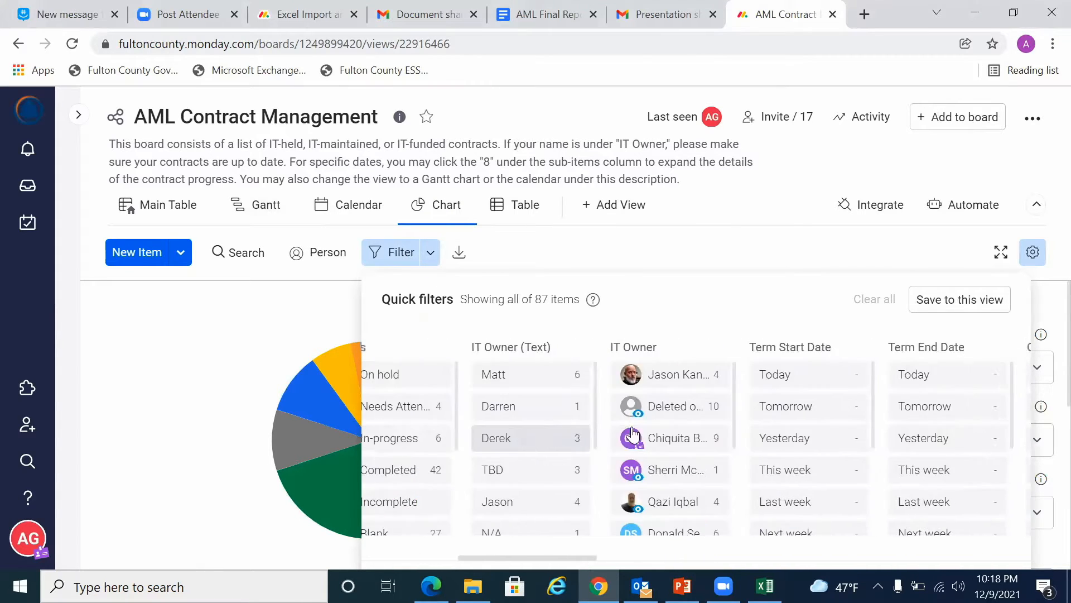
pyautogui.hscroll(4, 632, 435)
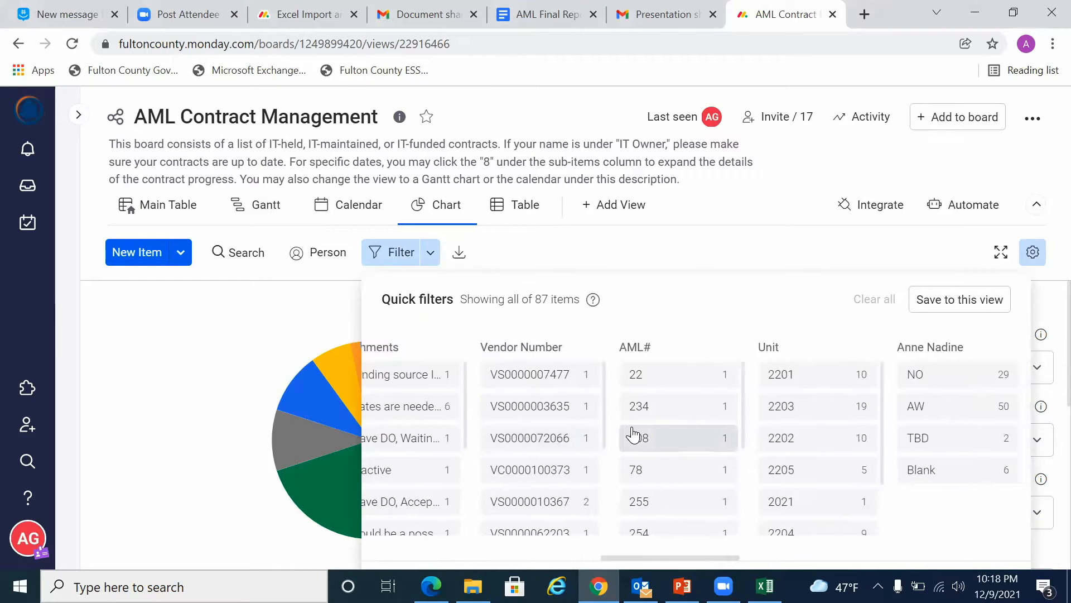
pyautogui.hscroll(2, 631, 435)
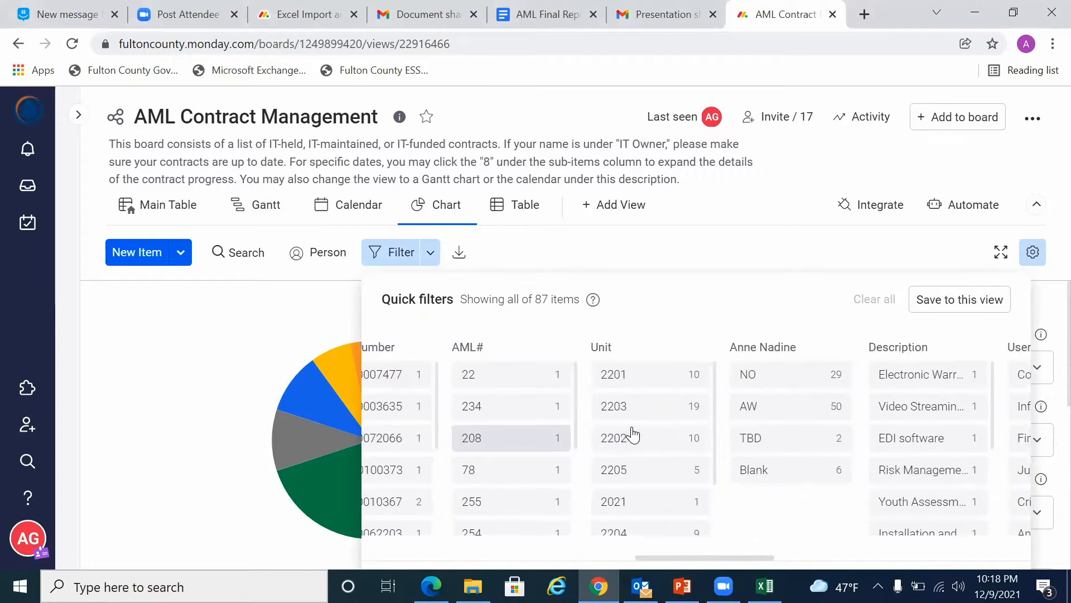
pyautogui.click(602, 269)
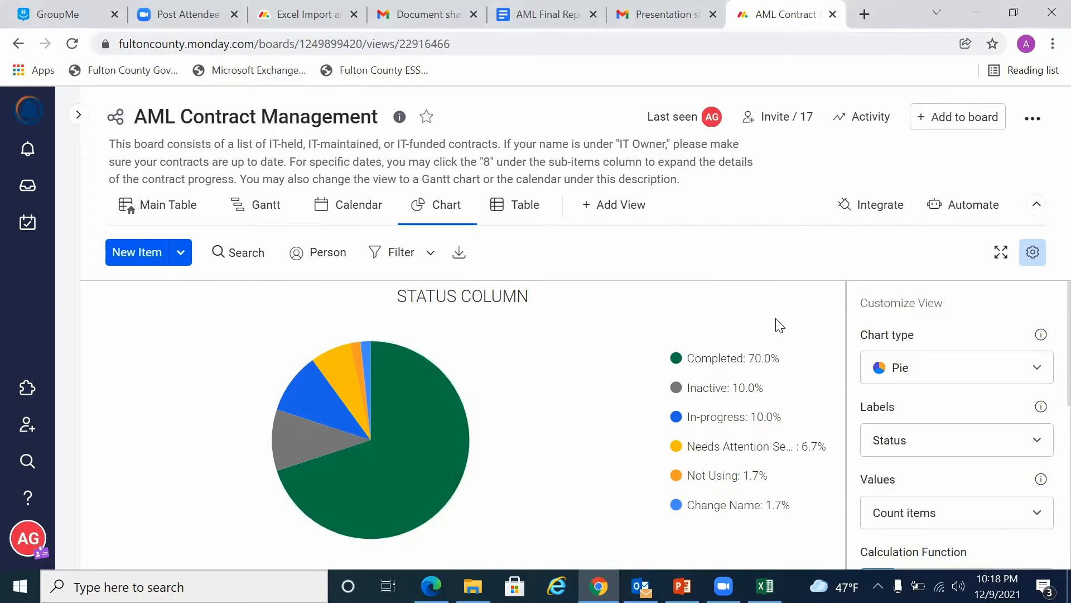
# Step: Open the board's Table view, and switch to the Sample Excel workbook in Excel
pyautogui.click(499, 207)
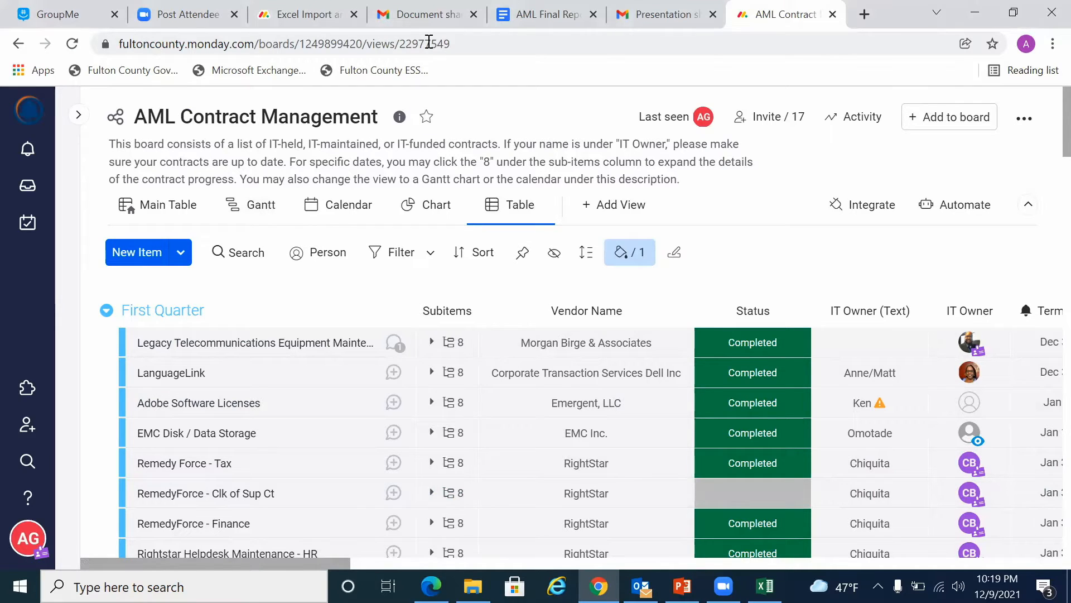
pyautogui.hotkey('alt', 'Tab')
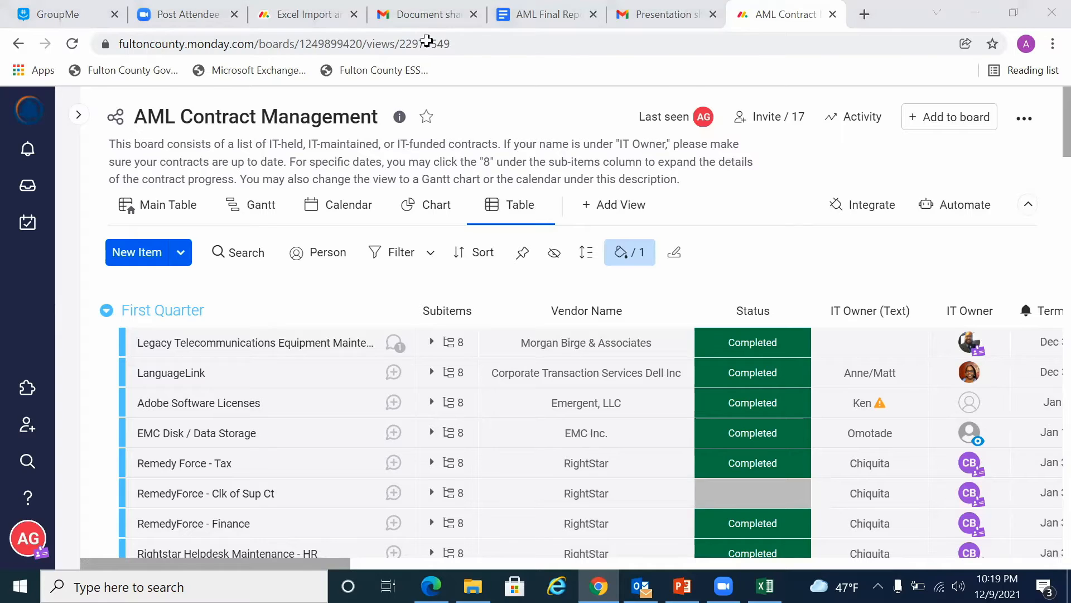
pyautogui.hscroll(-10, 288, 271)
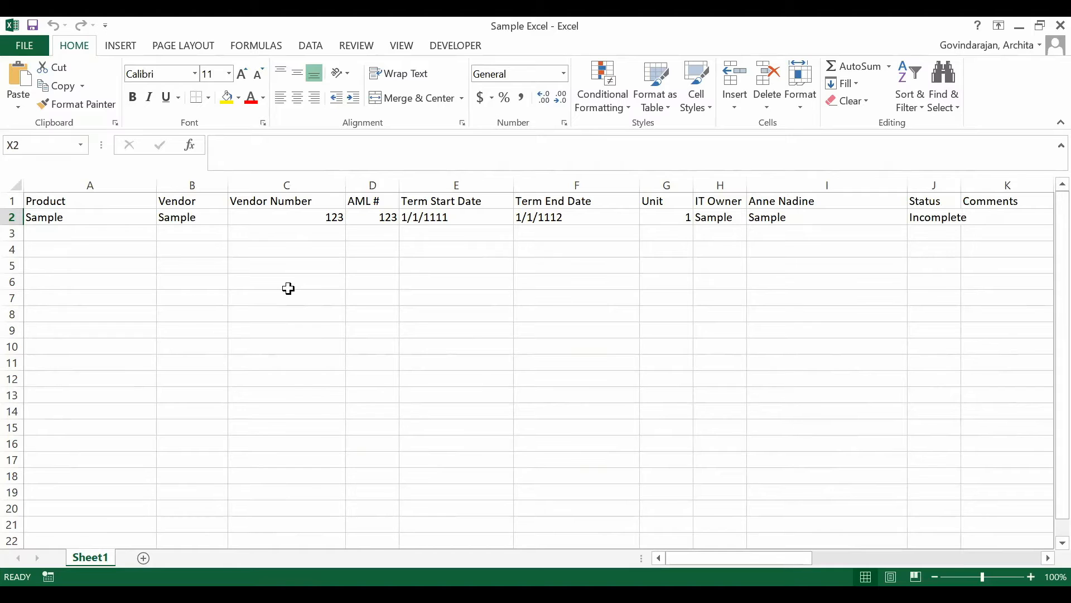
# Step: Go through the header cells in row 1 of Sheet1 one by one, from Product in A1 to Description in L1
pyautogui.click(65, 200)
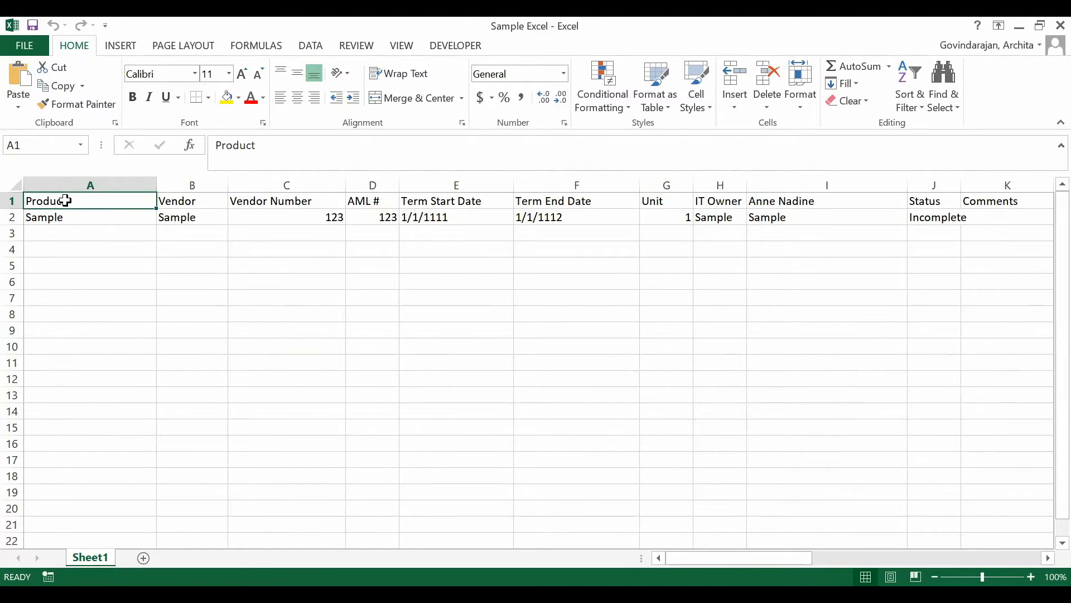
pyautogui.press('Right')
pyautogui.press('Right')
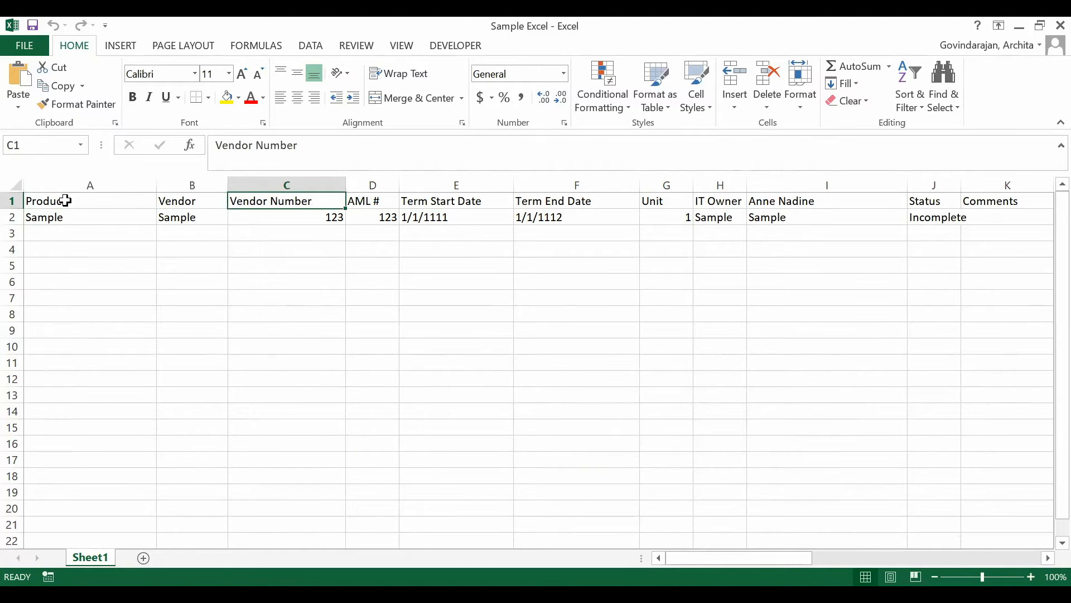
pyautogui.press('Right')
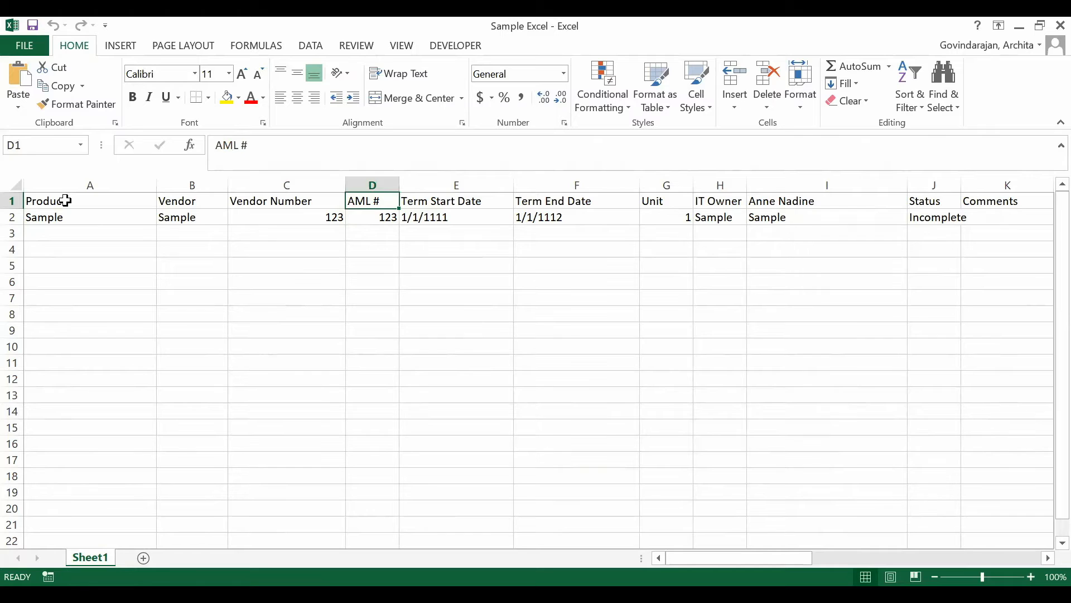
pyautogui.press('Right')
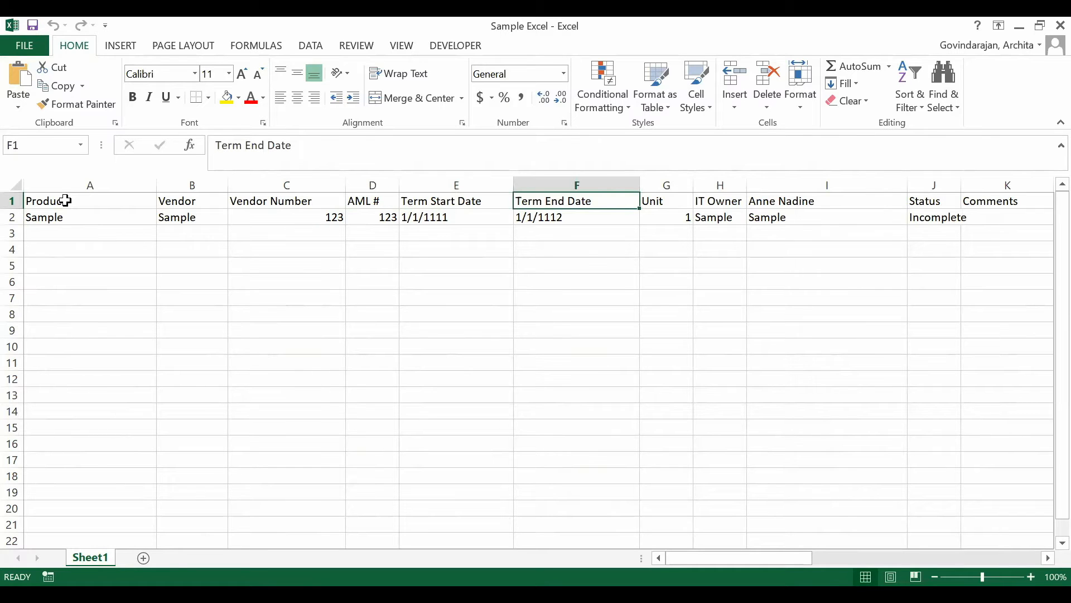
pyautogui.press('Right')
pyautogui.press('Right')
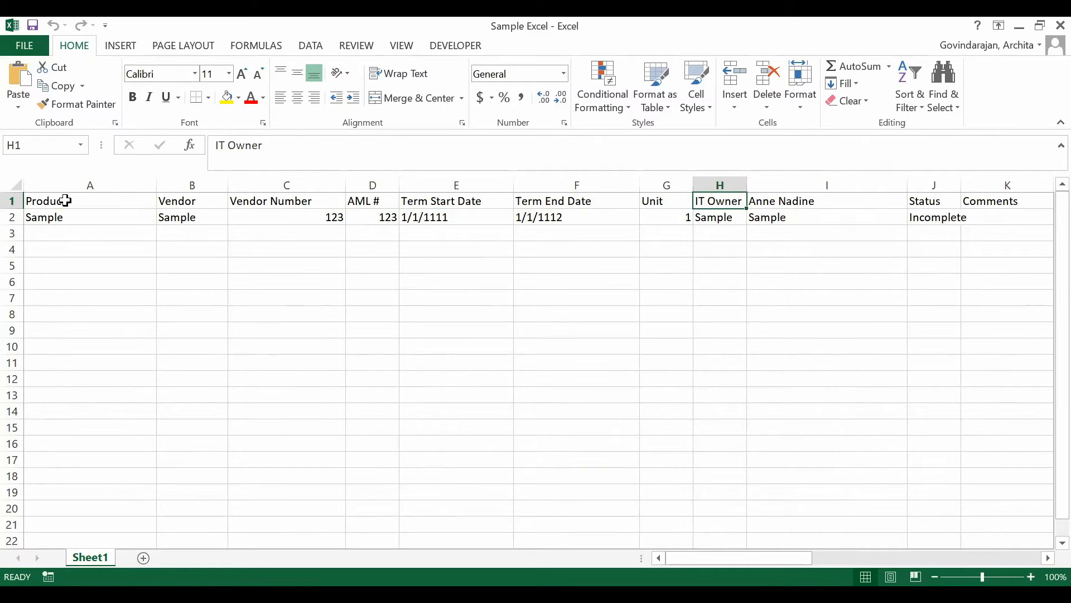
pyautogui.press('Right')
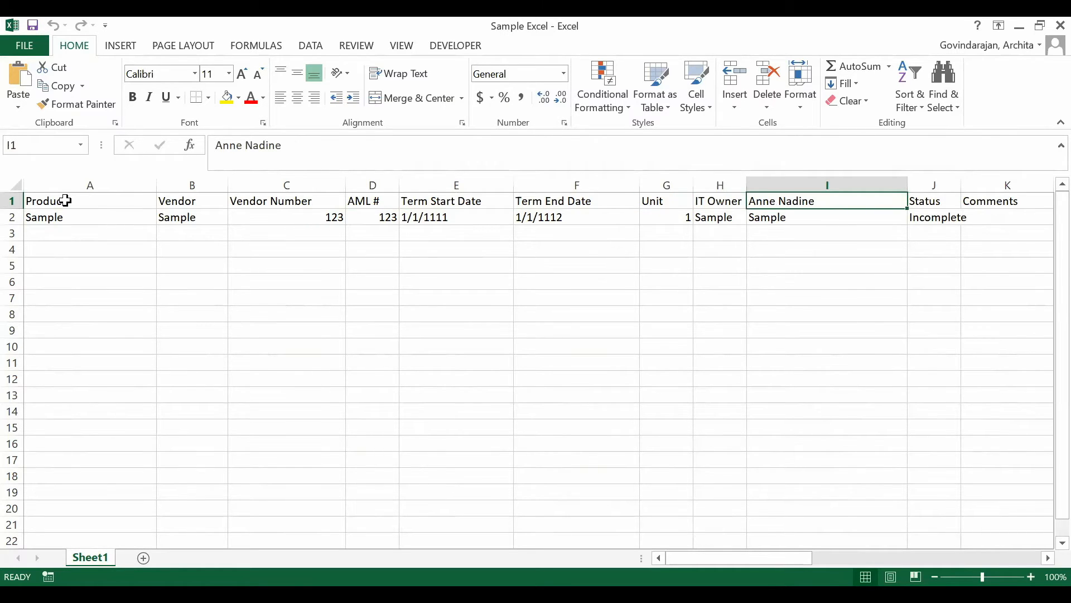
pyautogui.press('Right')
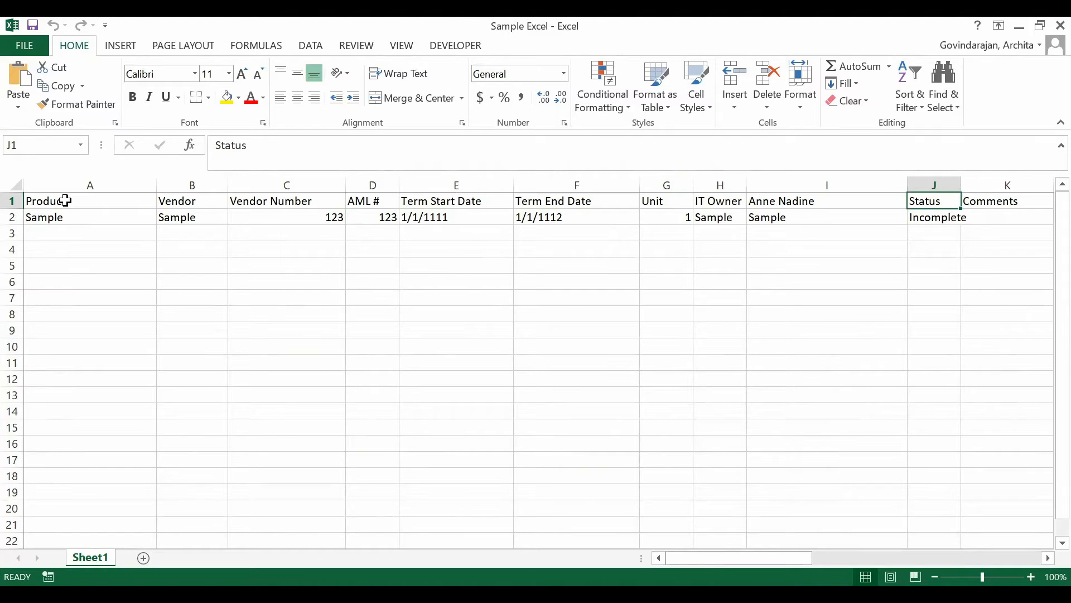
pyautogui.press('Right')
pyautogui.press('Right')
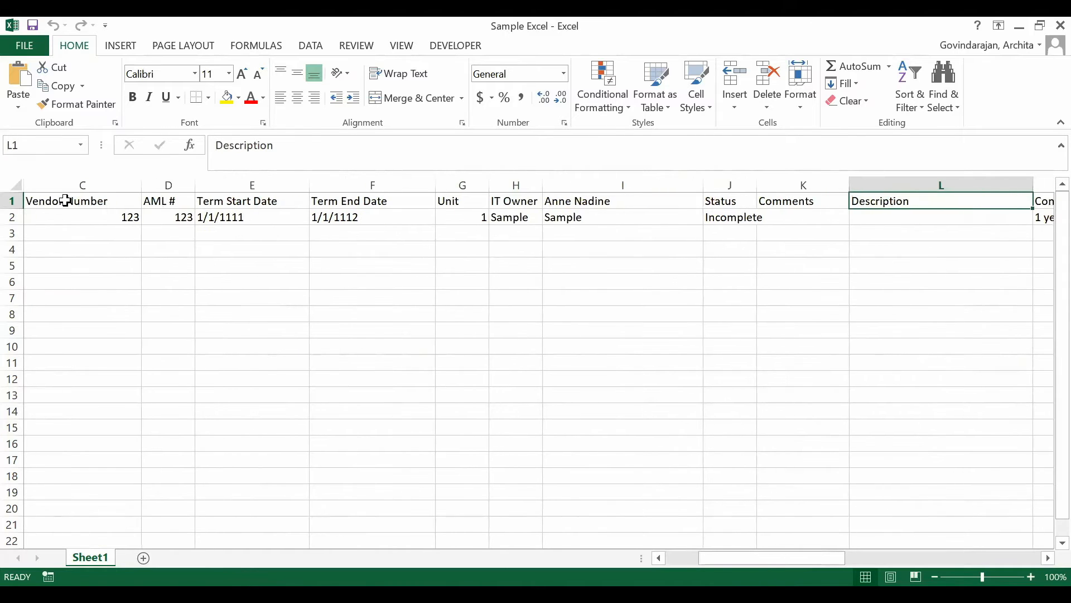
# Step: Go through the remaining contract headers in row 1, from Contract Term in M1 to Notification Email in T1
pyautogui.hscroll(5, 66, 201)
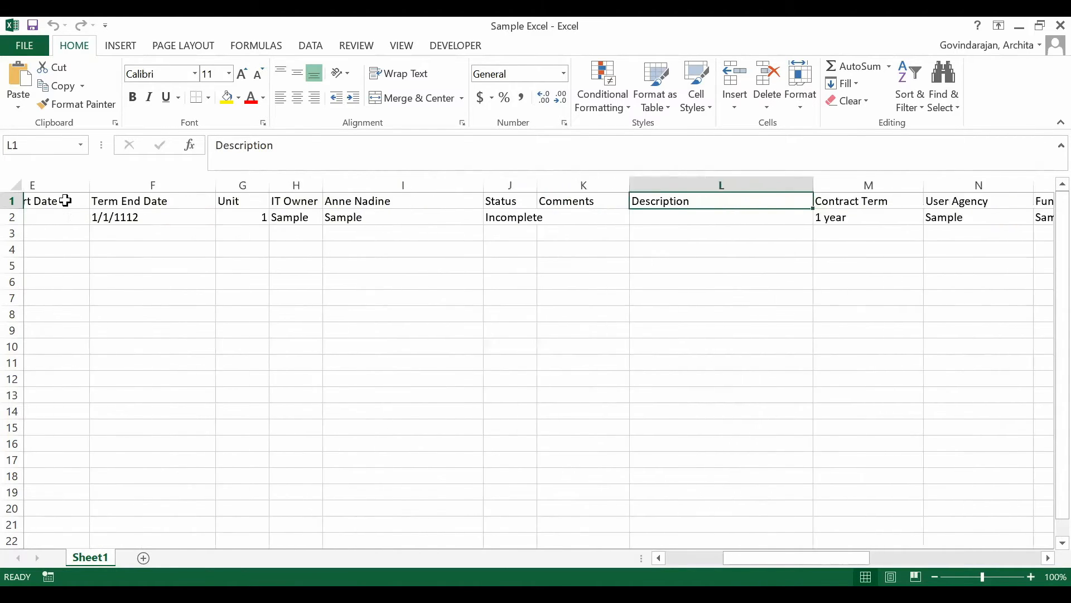
pyautogui.hscroll(3, 431, 315)
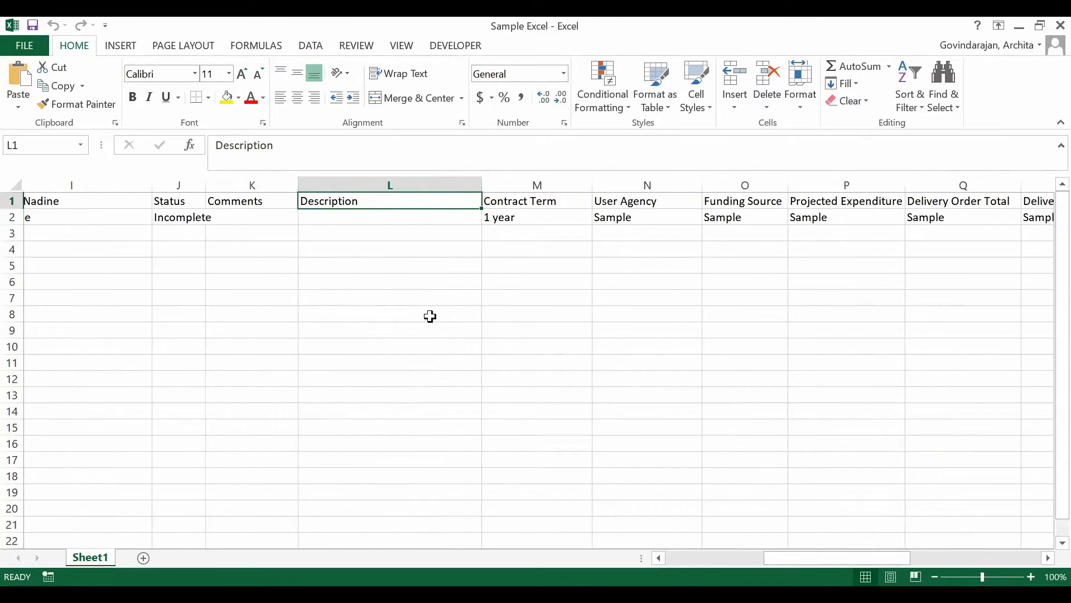
pyautogui.press('Right')
pyautogui.press('Right')
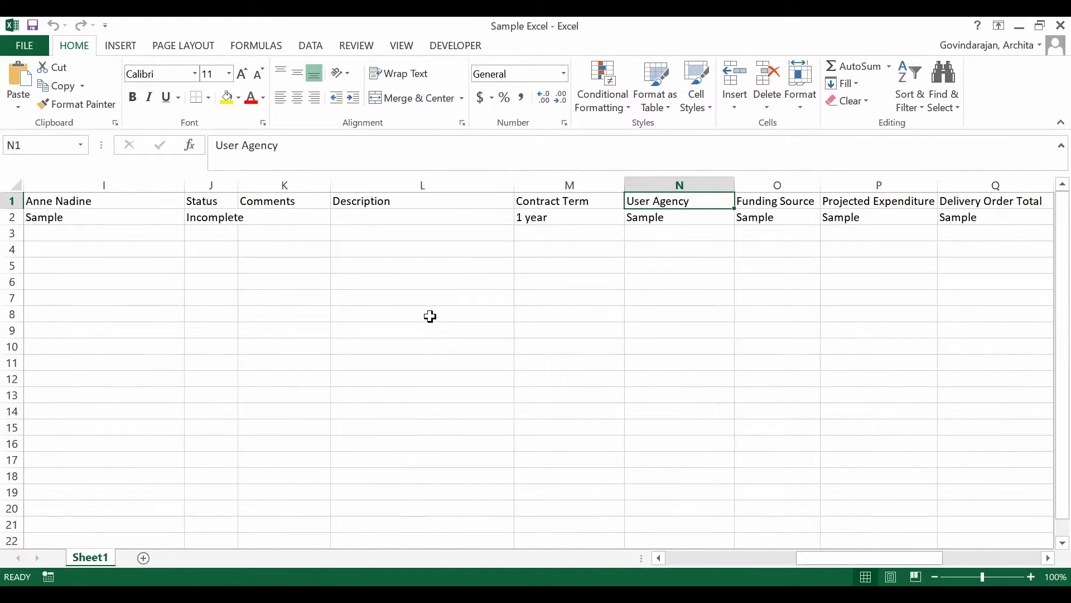
pyautogui.press('Right')
pyautogui.hscroll(3, 430, 316)
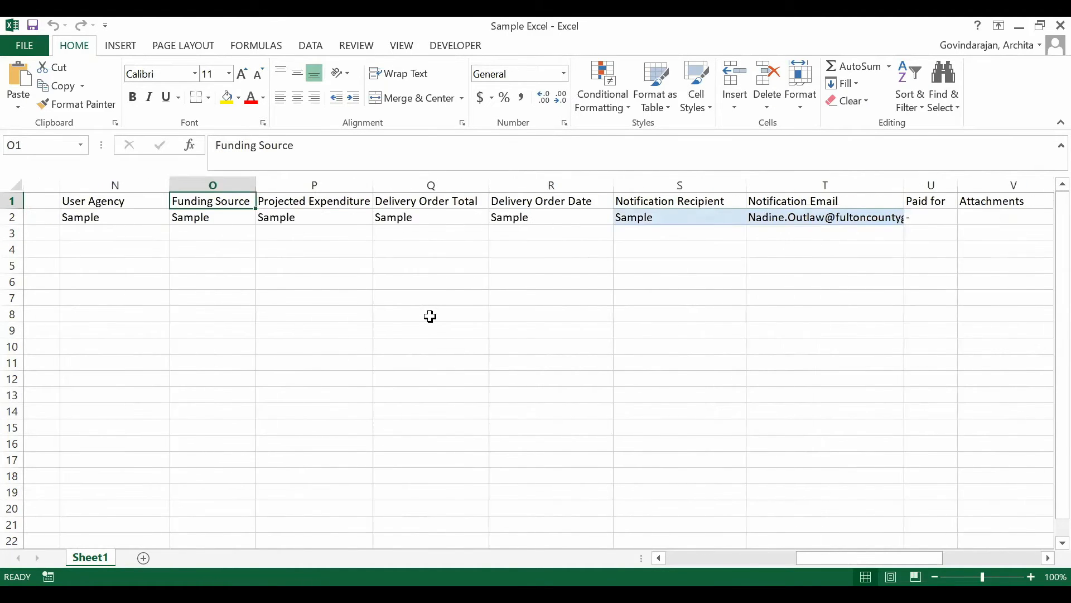
pyautogui.press('Right')
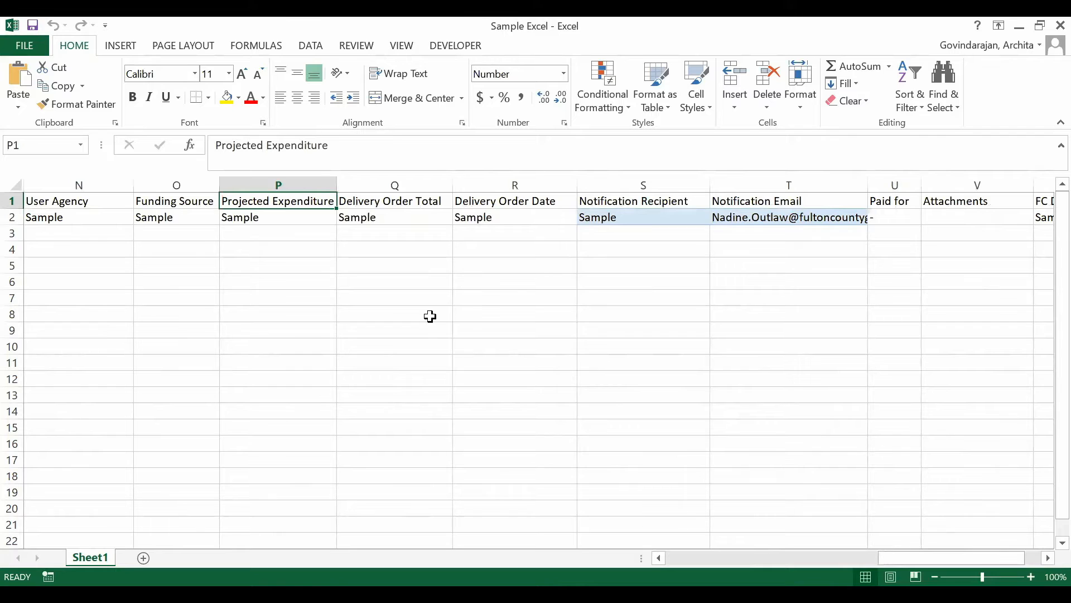
pyautogui.press('Right')
pyautogui.press('Right')
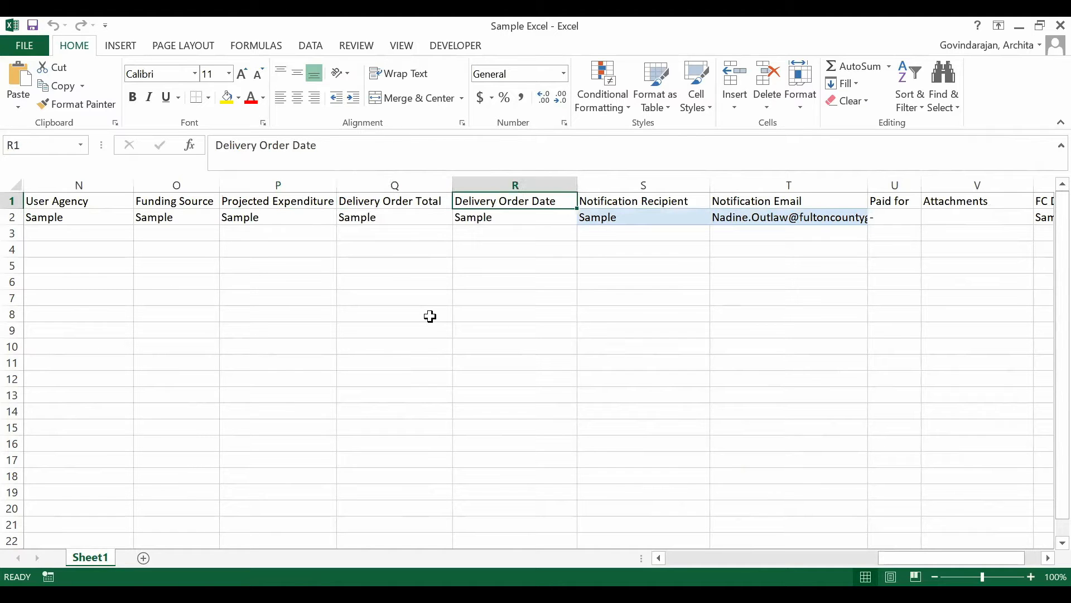
pyautogui.press('Right')
pyautogui.press('Right')
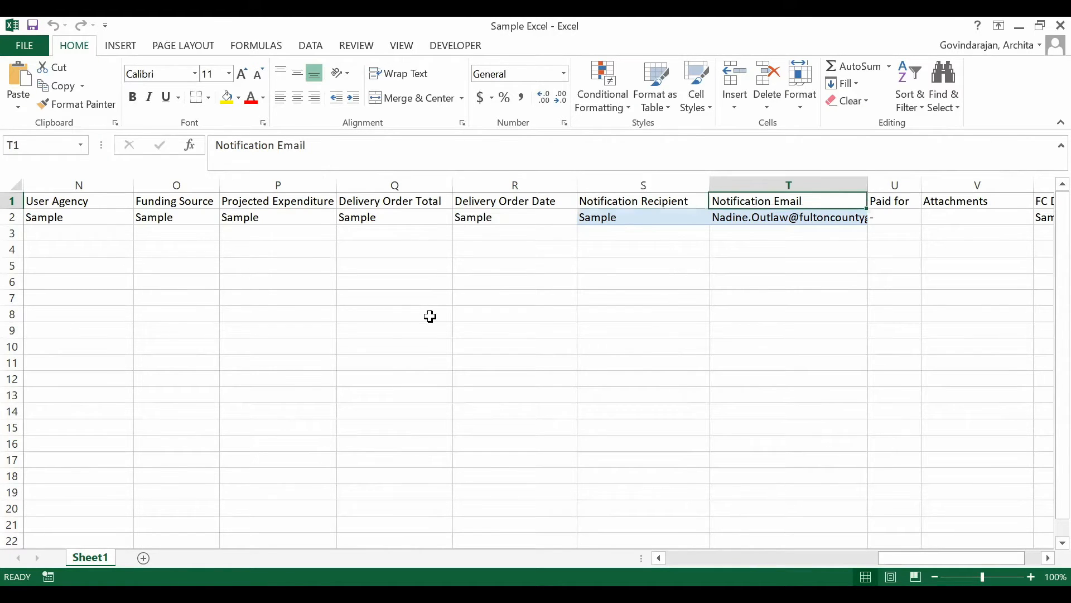
pyautogui.hscroll(3, 430, 316)
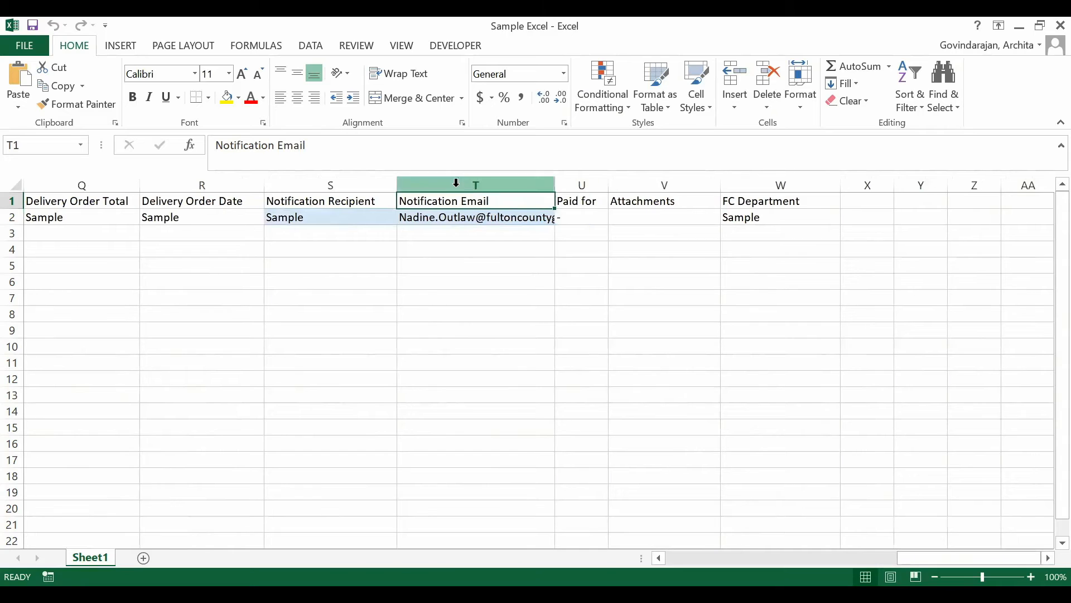
# Step: Open the sample row's Notification Email cell T2 for editing, check its comma-separated recipient addresses, and leave it without changing them
pyautogui.click(421, 215)
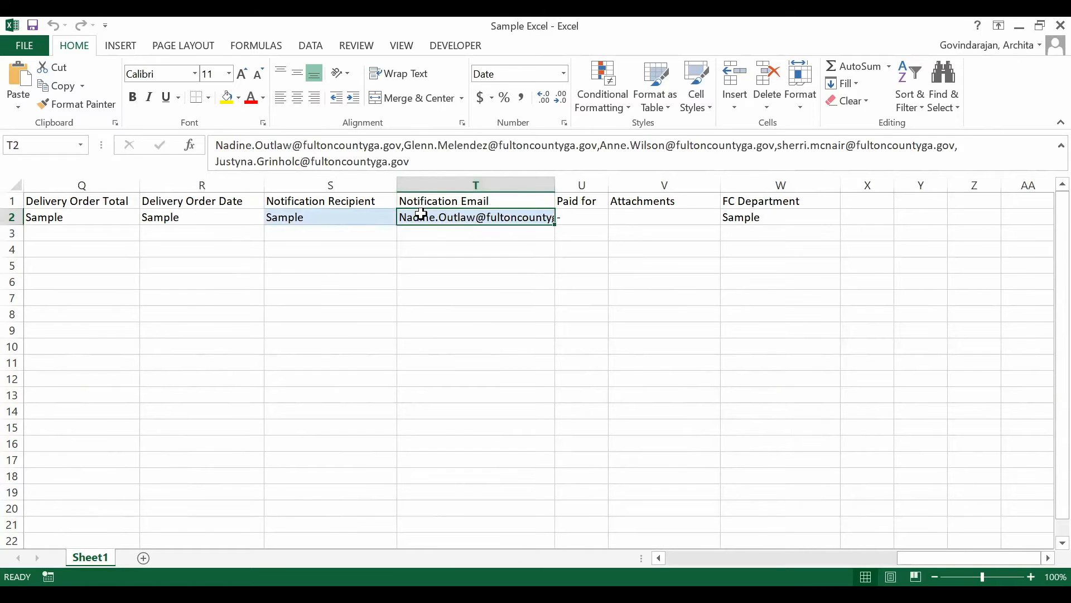
pyautogui.tripleClick(380, 146)
pyautogui.click(381, 146)
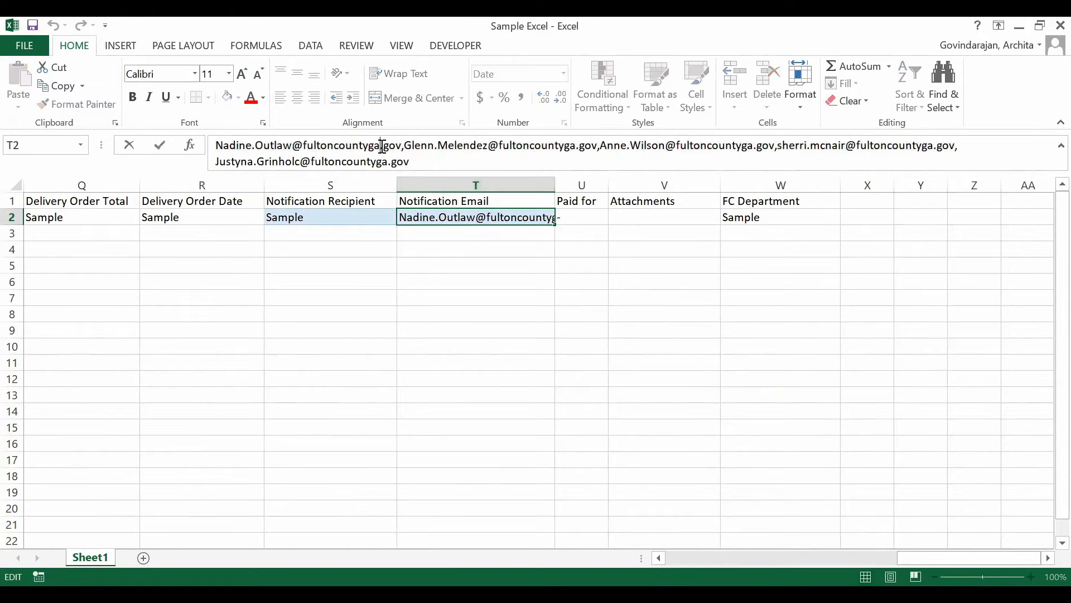
pyautogui.tripleClick(424, 159)
pyautogui.click(424, 159)
pyautogui.doubleClick(722, 191)
pyautogui.click(722, 191)
# Step: Check the Paid for, Attachments and FC Department headers, and look over all columns once more from Product to FC Department
pyautogui.click(598, 199)
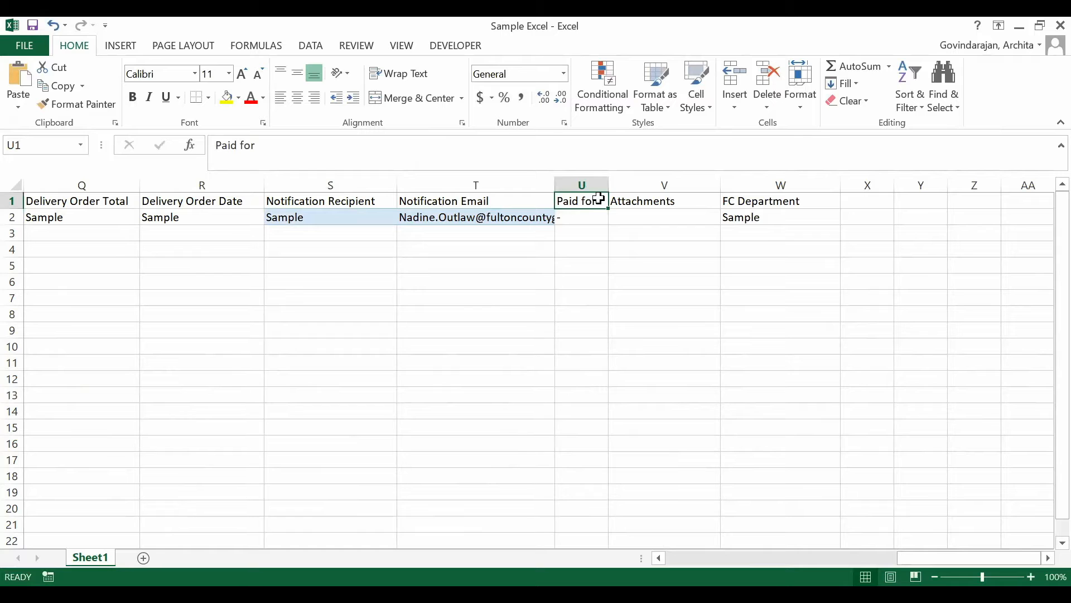
pyautogui.press('Right')
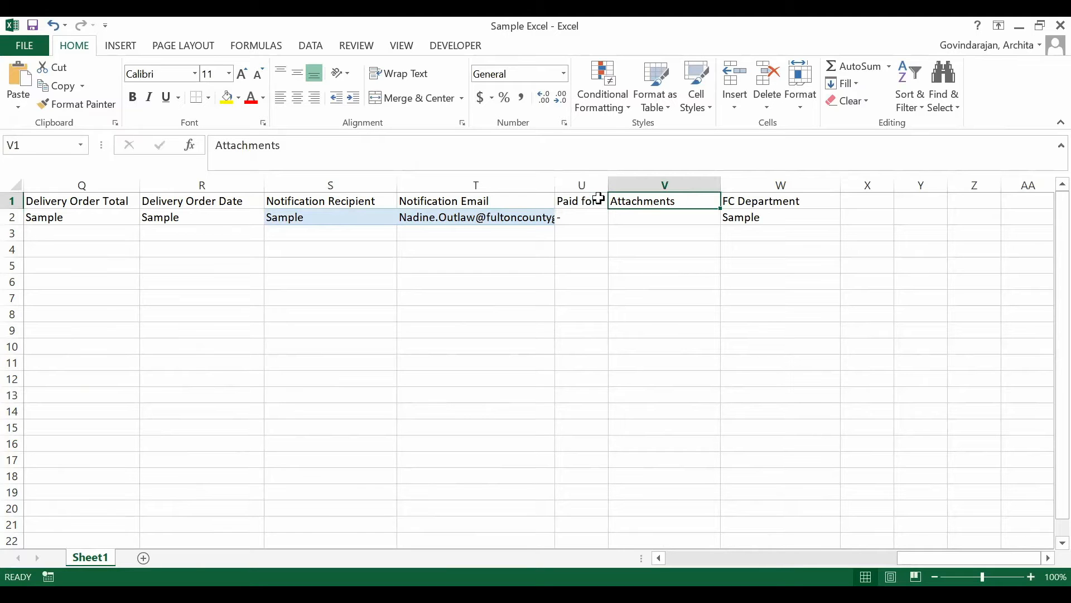
pyautogui.click(725, 199)
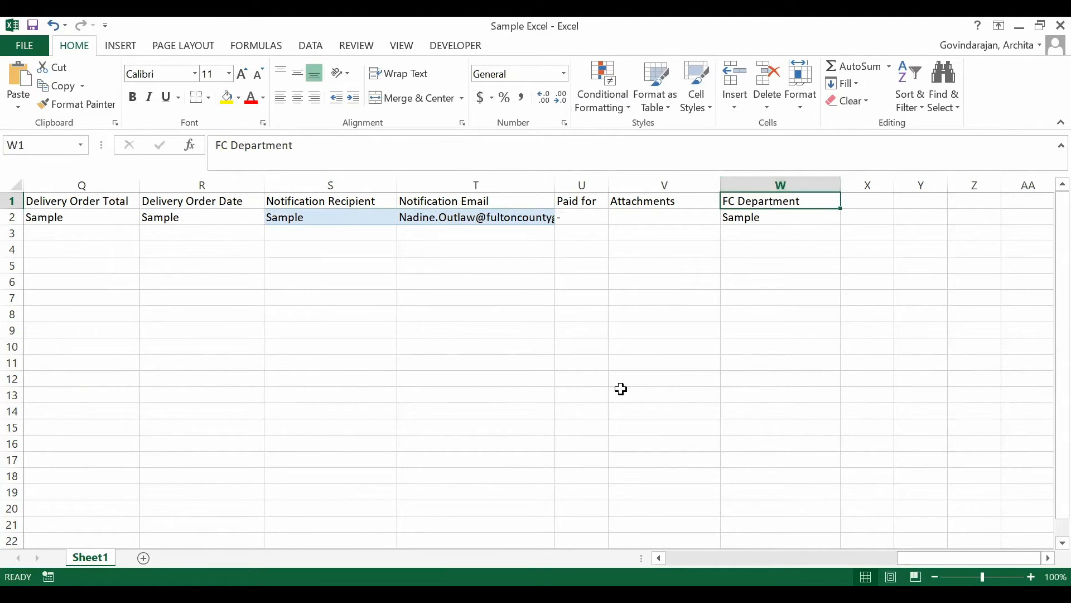
pyautogui.hscroll(-8, 621, 389)
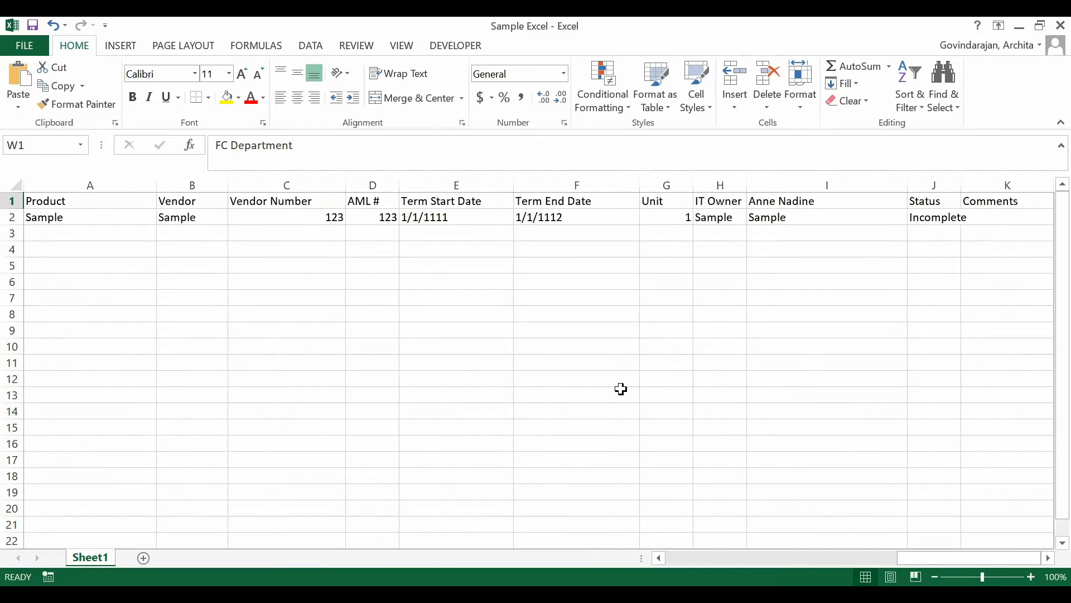
pyautogui.hscroll(1, 790, 355)
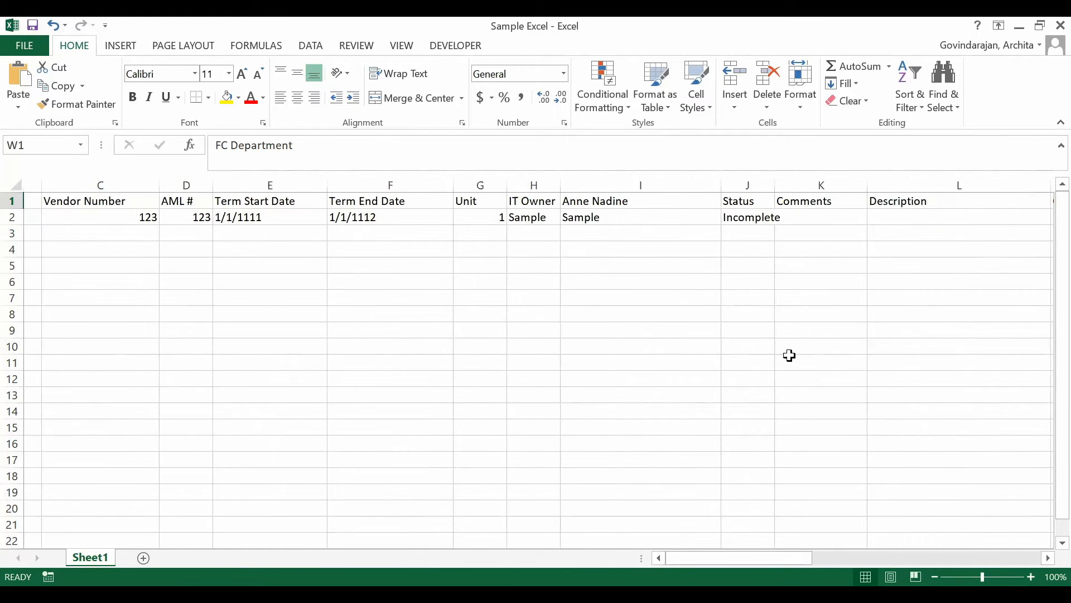
pyautogui.hscroll(3, 790, 355)
pyautogui.hscroll(4, 790, 356)
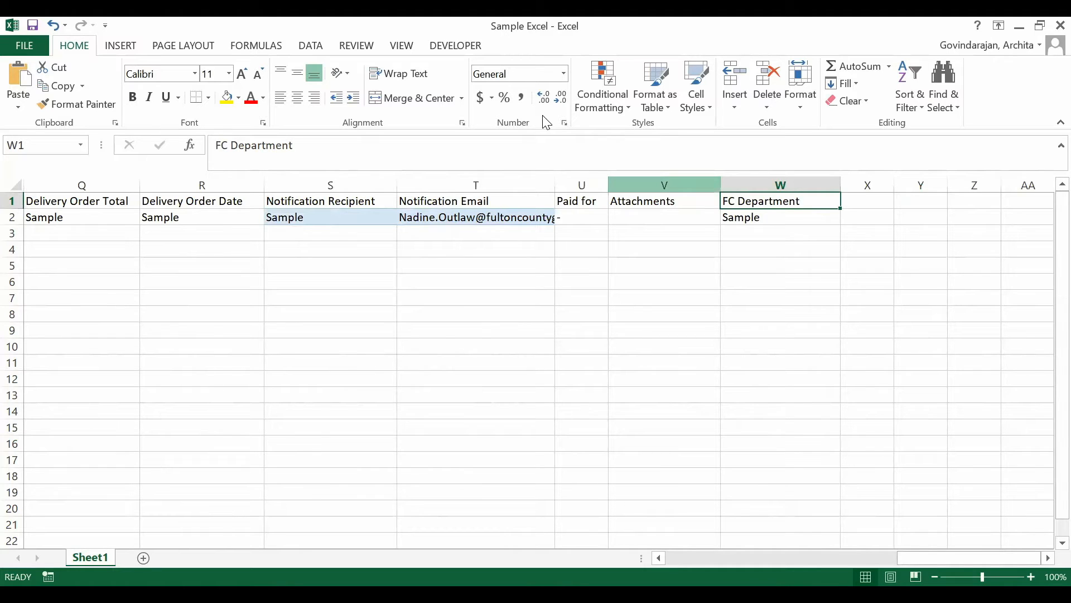
# Step: Switch to the AML Contract Management board in the browser and start importing items from Excel
pyautogui.hotkey('alt', 'Tab')
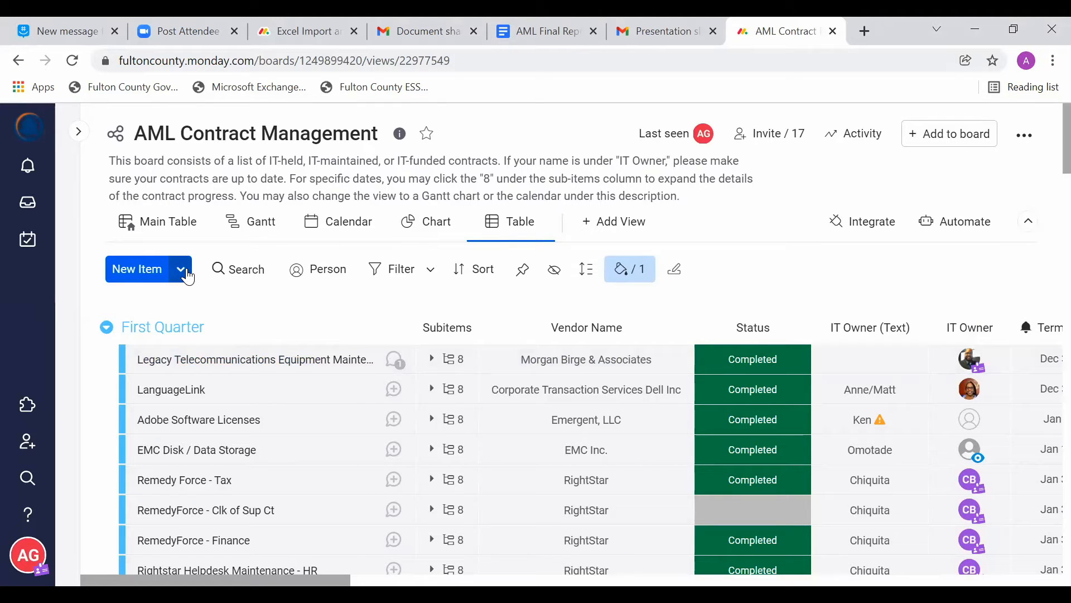
pyautogui.click(183, 270)
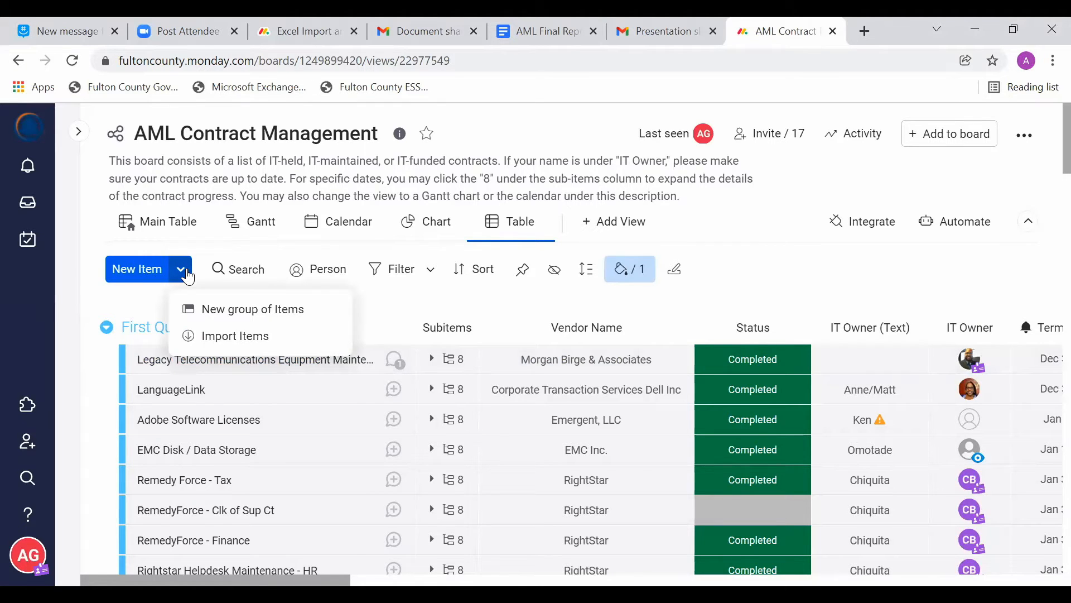
pyautogui.click(258, 336)
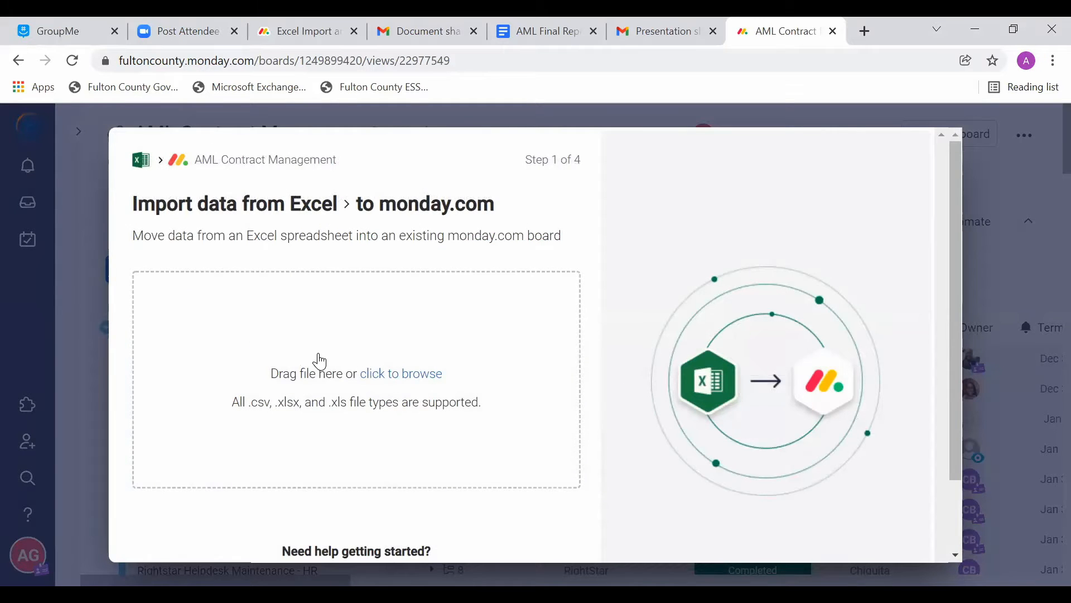
pyautogui.scroll(-1, 324, 360)
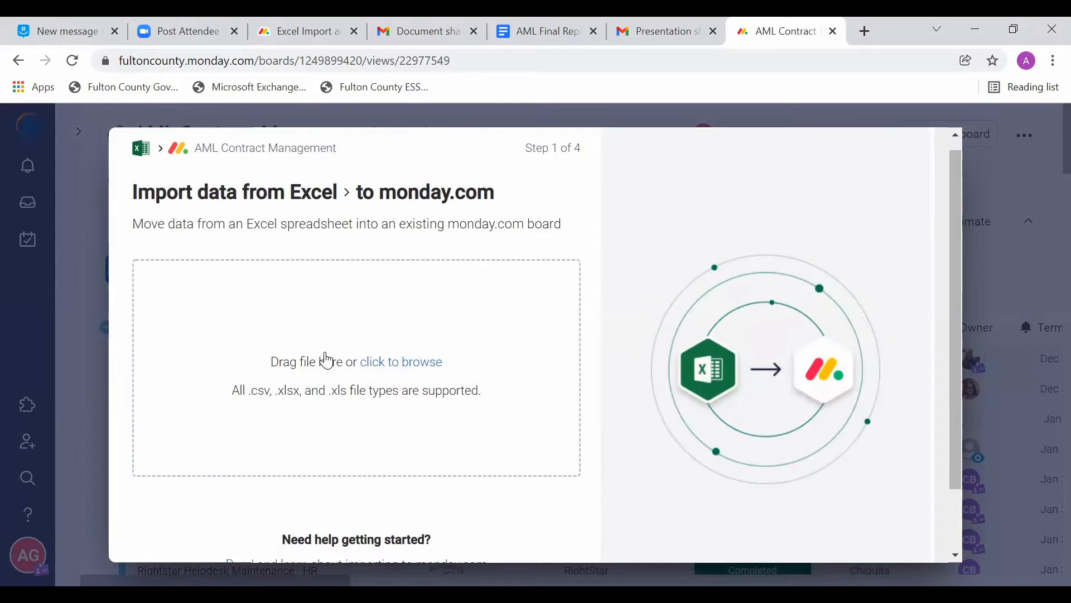
# Step: Upload the Sample Excel workbook from the Phase4 folder and continue to the data mapping
pyautogui.click(414, 365)
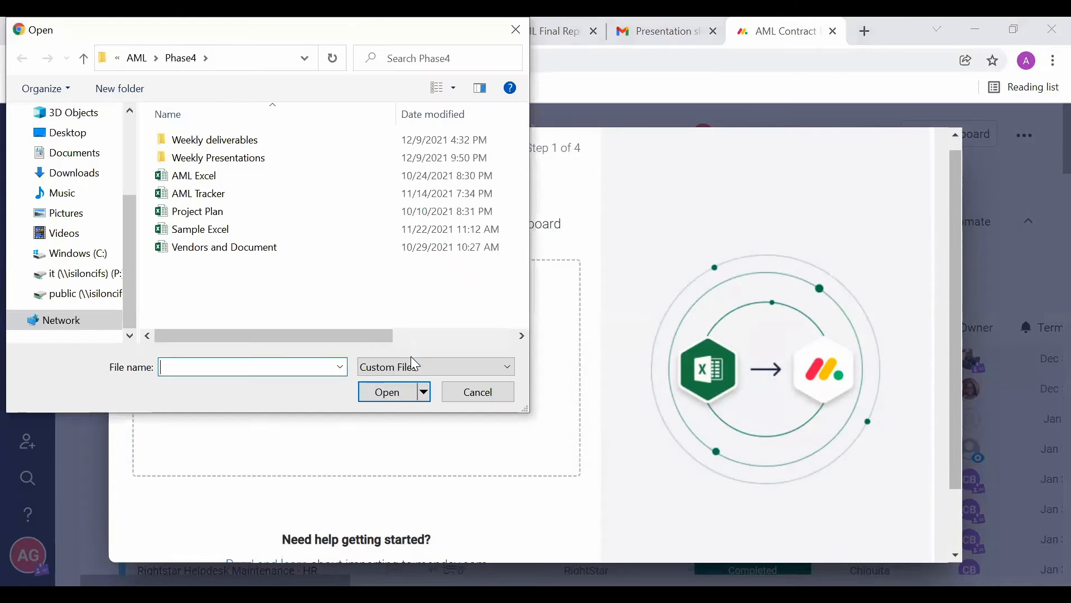
pyautogui.click(201, 235)
pyautogui.doubleClick(200, 236)
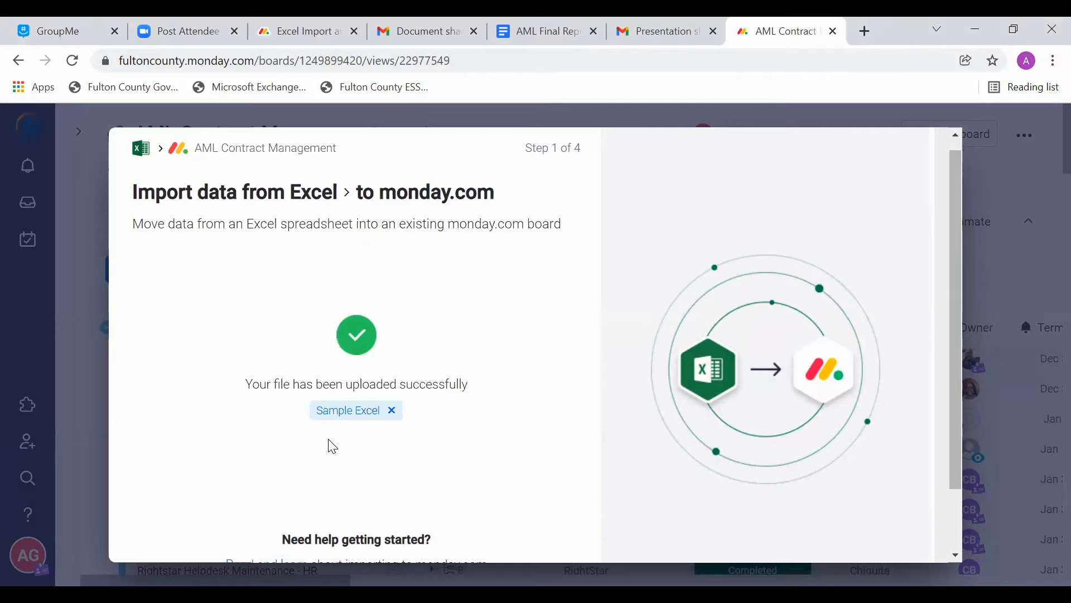
pyautogui.scroll(-1, 366, 476)
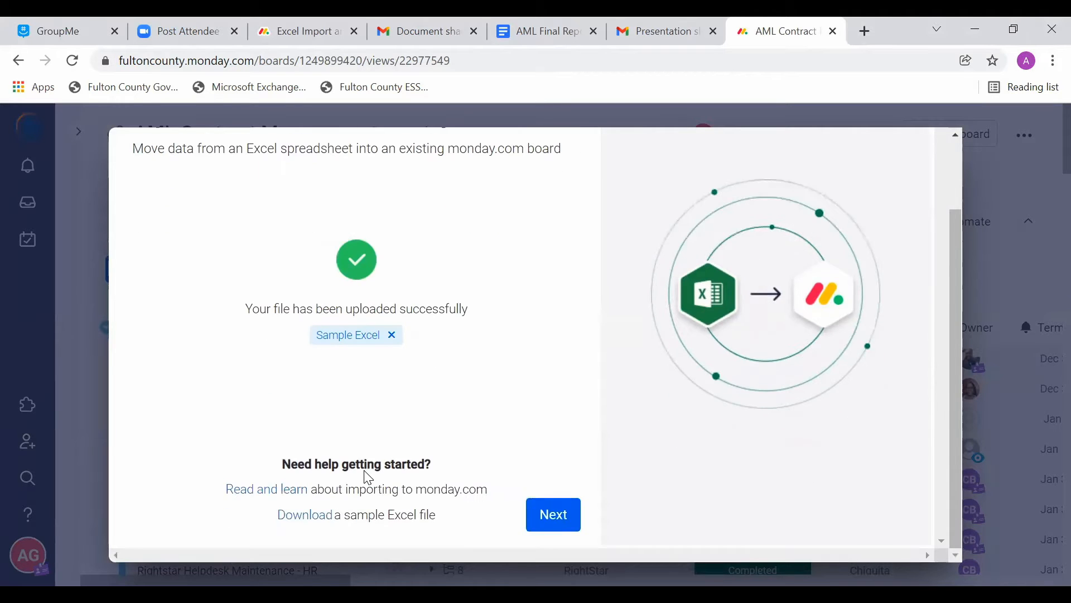
pyautogui.click(558, 520)
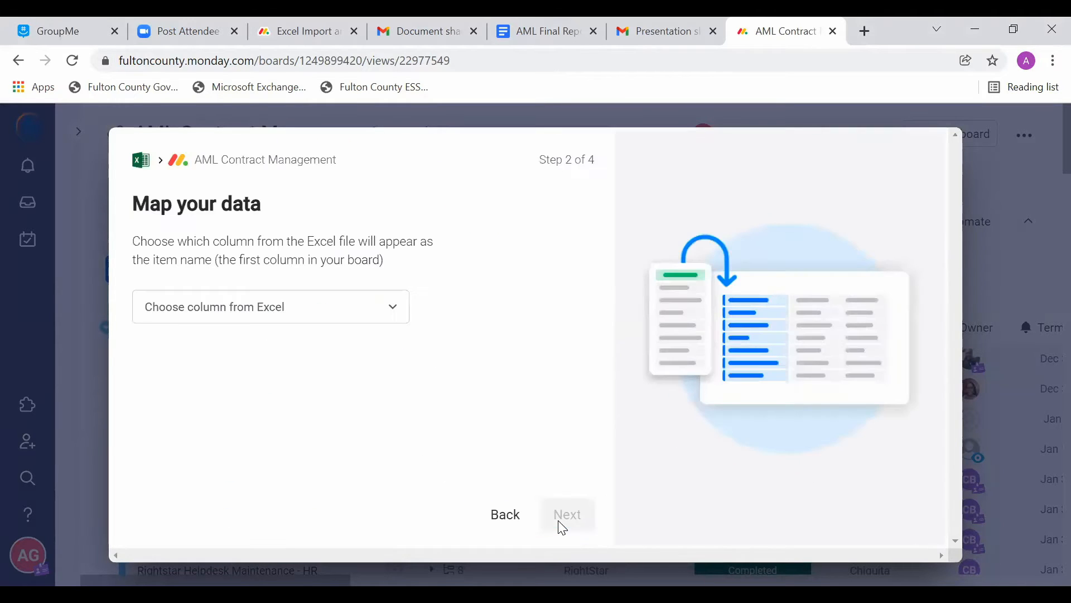
# Step: Use the Excel column Product as the item name and continue to the column mapping
pyautogui.click(266, 321)
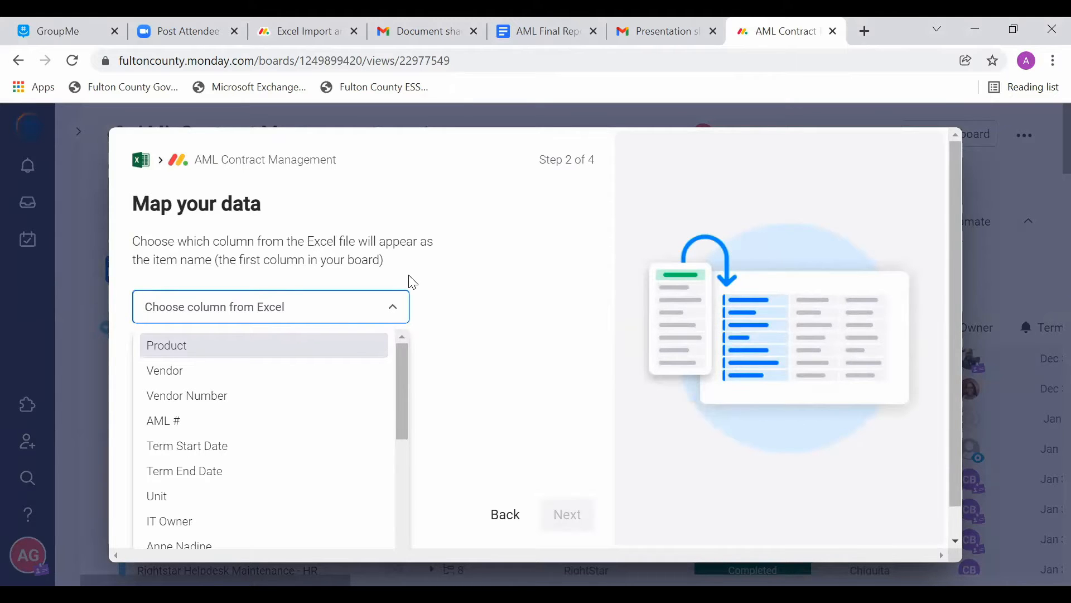
pyautogui.click(320, 346)
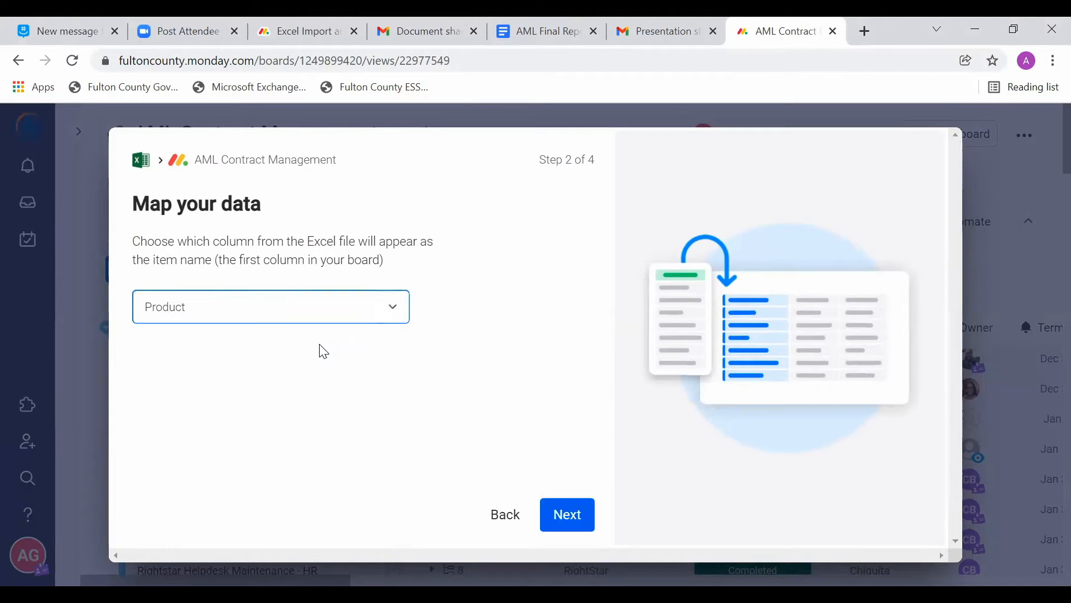
pyautogui.click(568, 514)
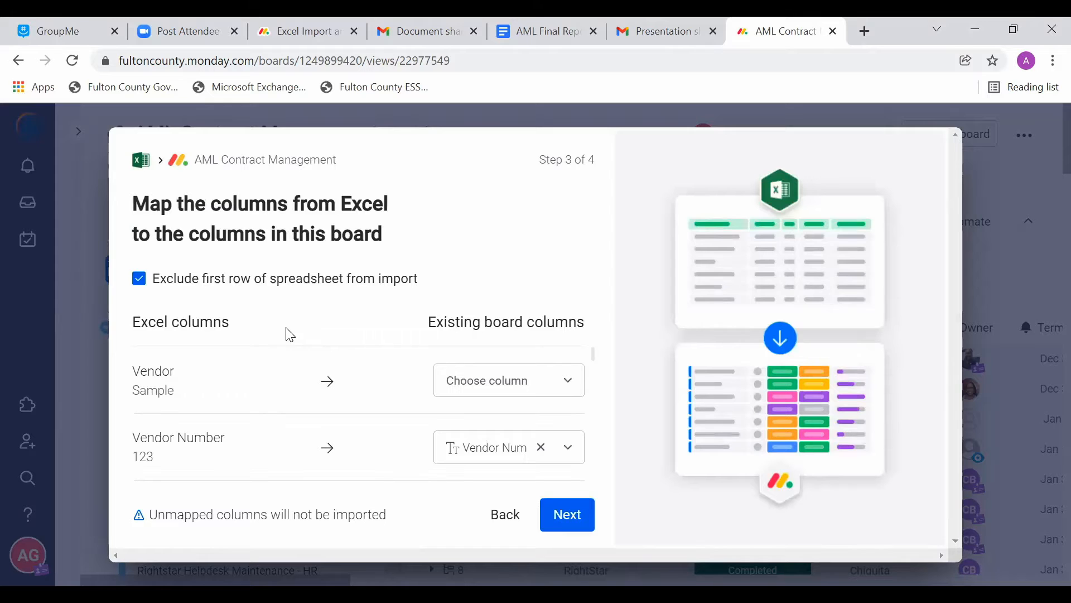
# Step: Map the Excel column Vendor to the board column Vendor Name
pyautogui.scroll(-2, 372, 396)
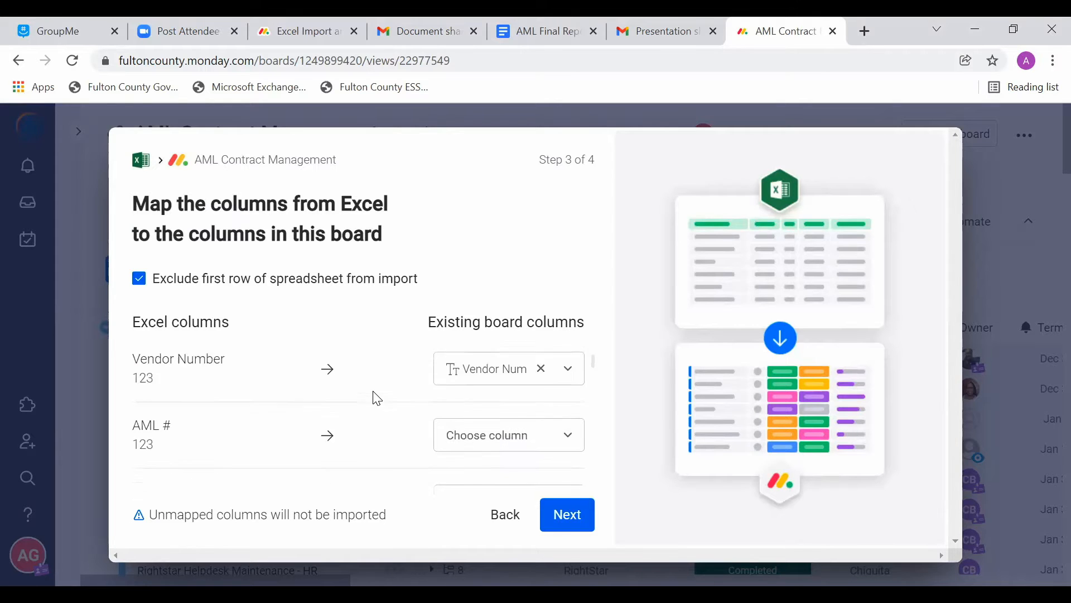
pyautogui.scroll(2, 374, 397)
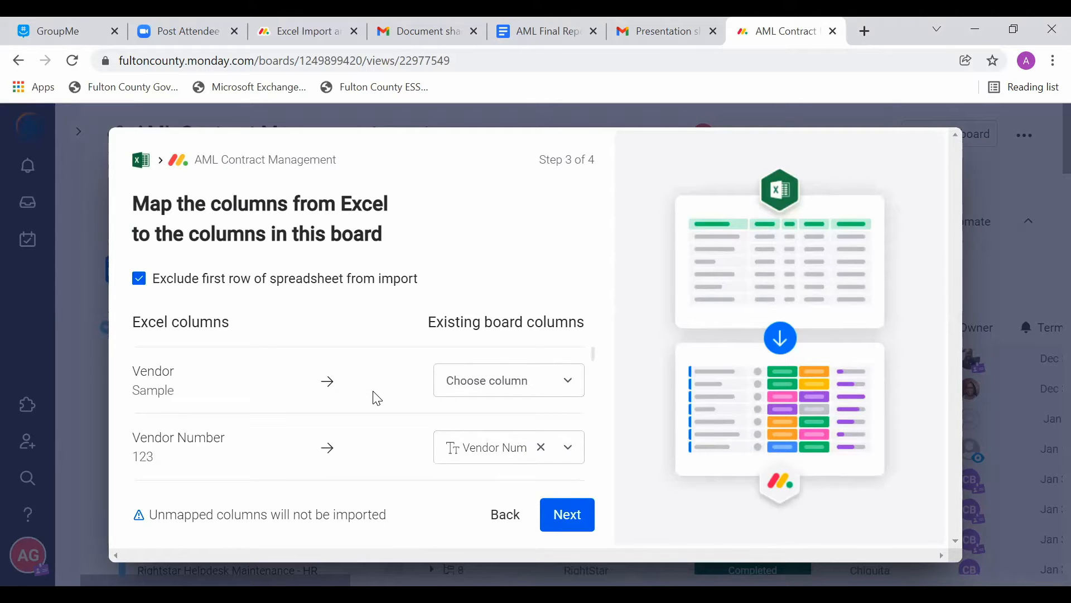
pyautogui.click(504, 392)
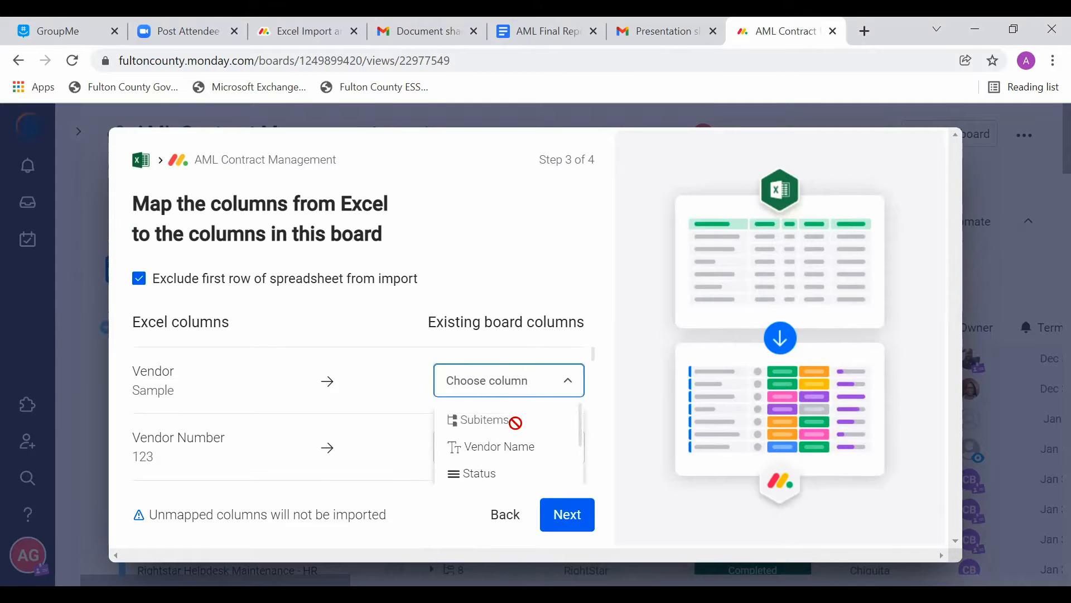
pyautogui.click(520, 454)
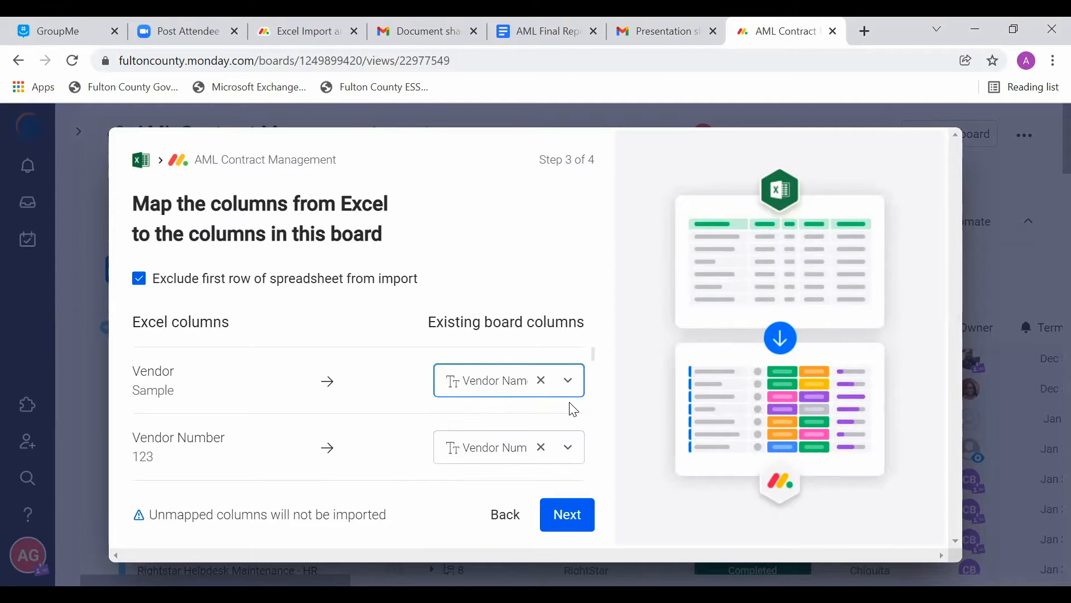
# Step: Map the Excel column AML # to the board column AML#
pyautogui.scroll(-1, 571, 407)
pyautogui.scroll(-1, 573, 409)
pyautogui.scroll(2, 569, 407)
pyautogui.scroll(-3, 353, 410)
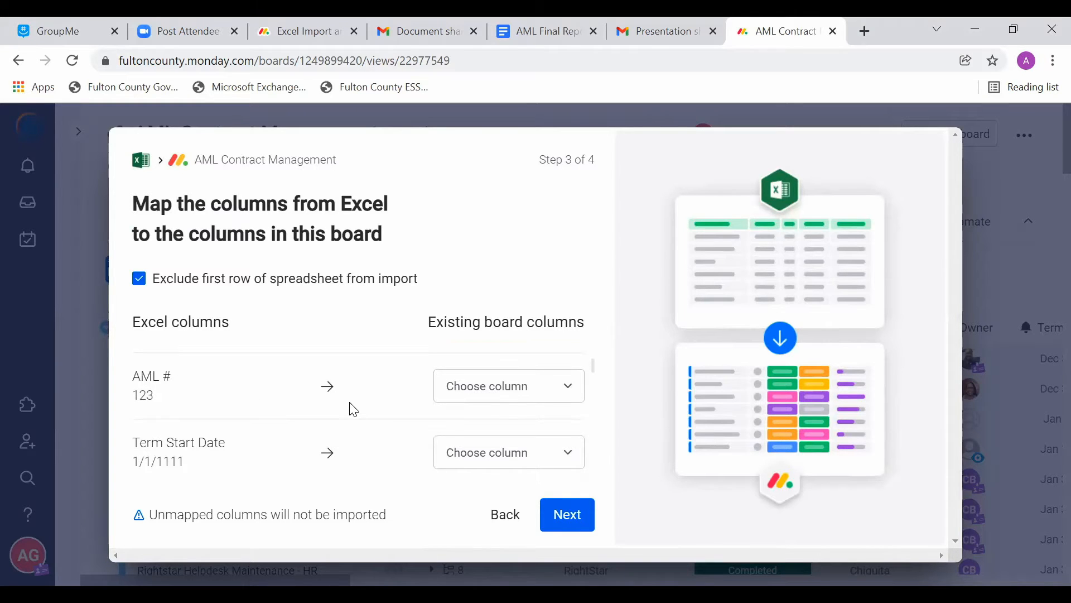
pyautogui.click(498, 398)
pyautogui.scroll(-2, 509, 451)
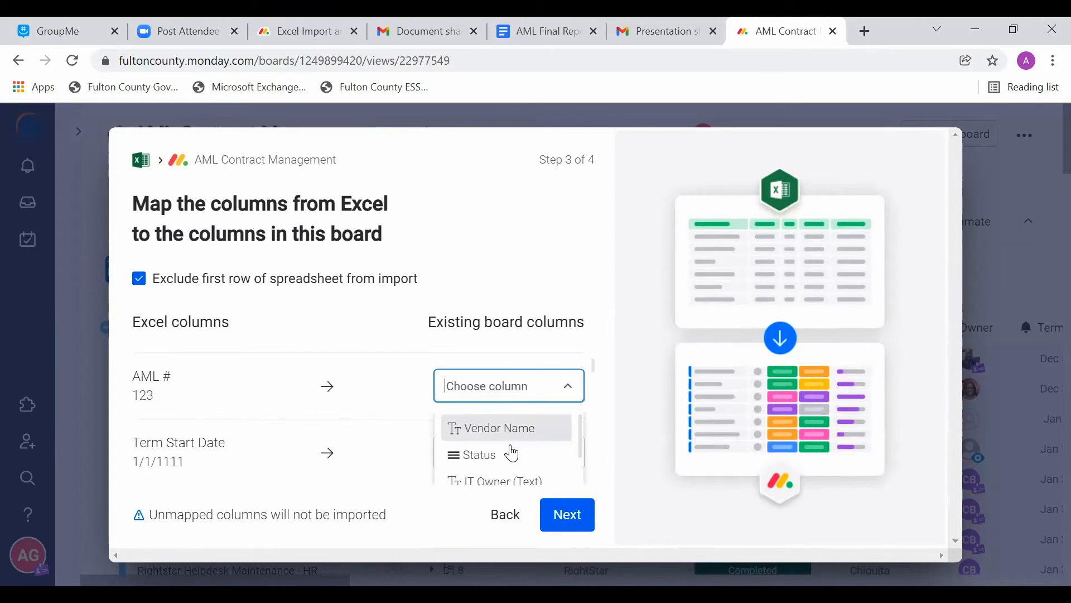
pyautogui.scroll(-4, 512, 453)
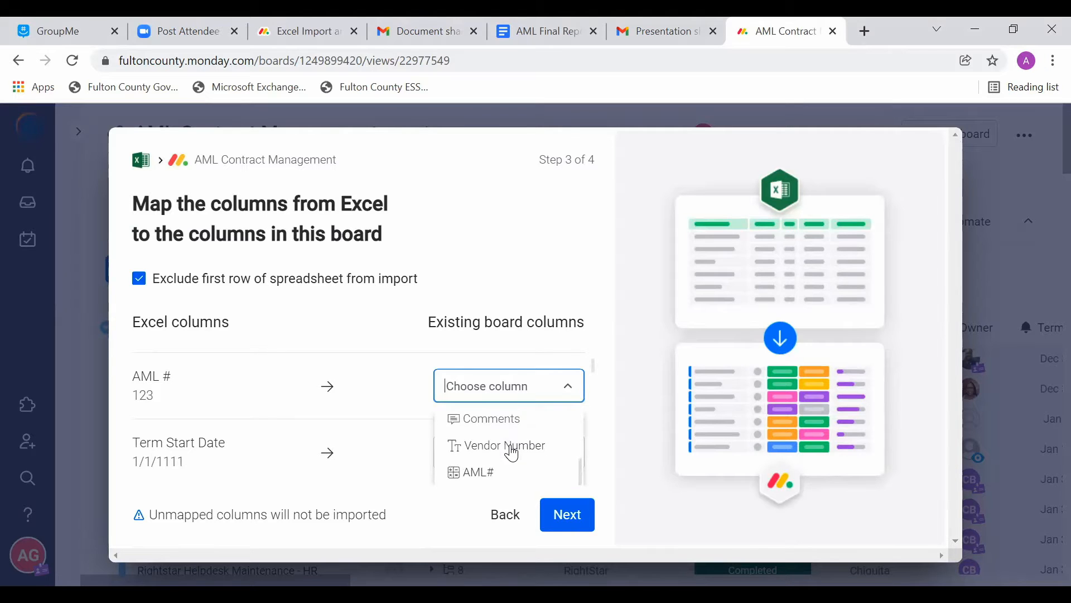
pyautogui.click(501, 441)
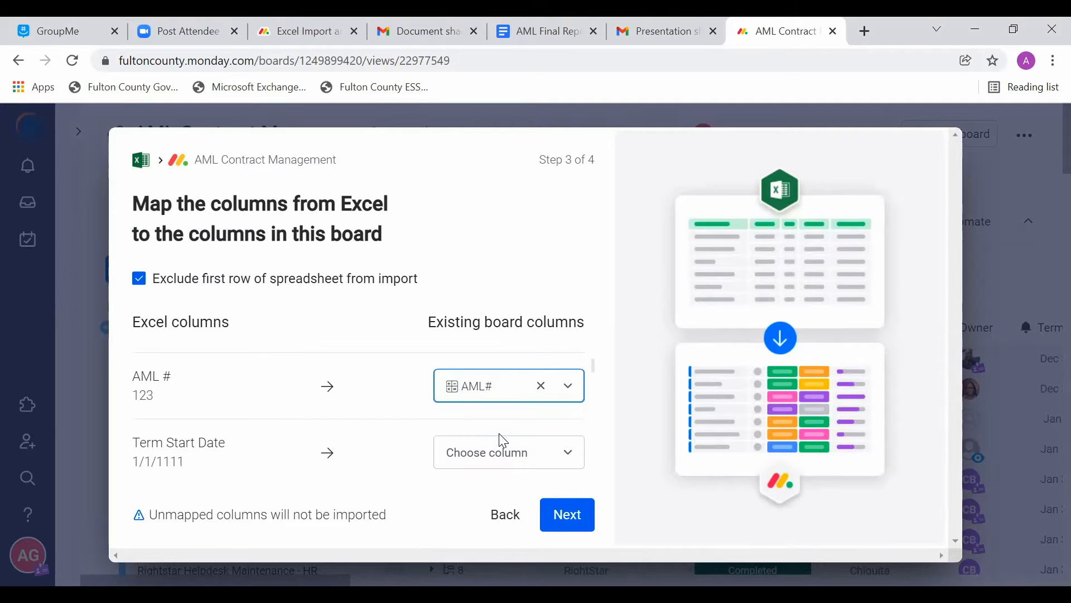
# Step: Map the Excel columns Term Start Date and Term End Date to the board columns with the same names
pyautogui.scroll(-1, 502, 441)
pyautogui.click(502, 388)
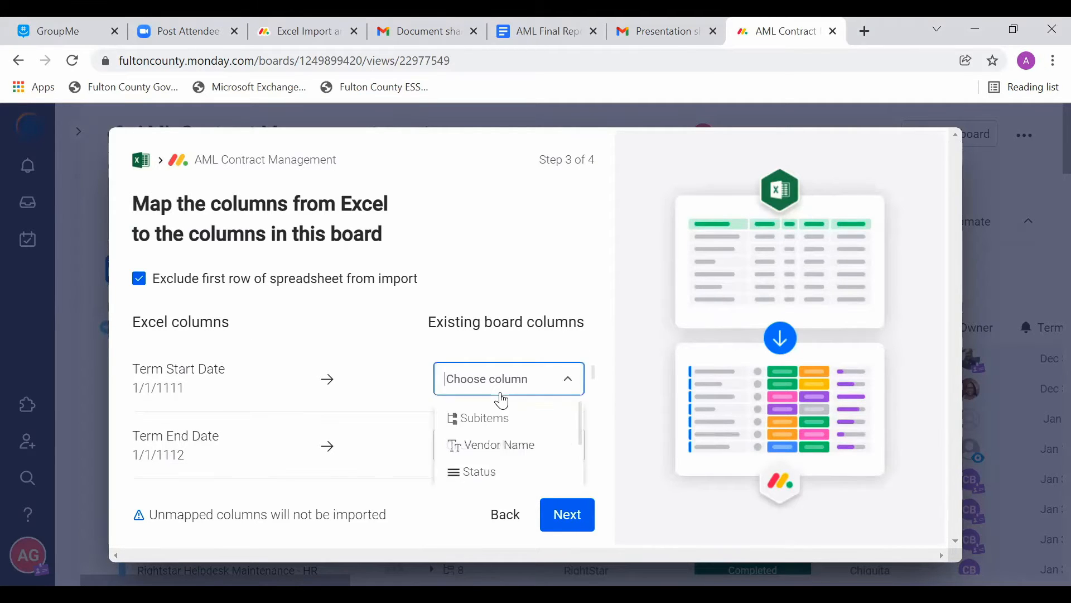
pyautogui.scroll(-3, 502, 446)
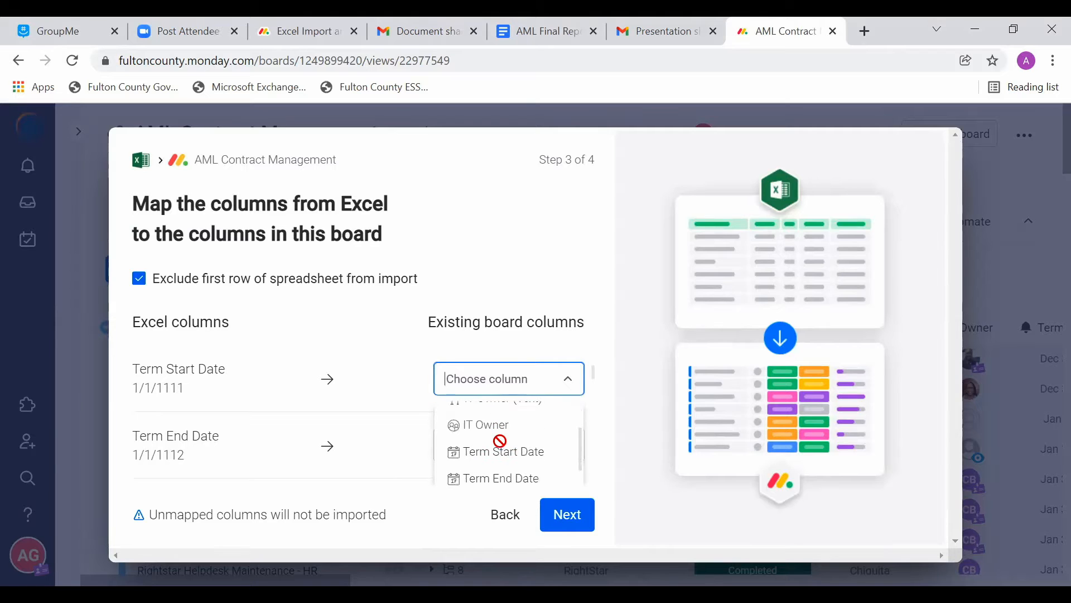
pyautogui.click(500, 438)
pyautogui.click(503, 445)
pyautogui.scroll(-4, 502, 445)
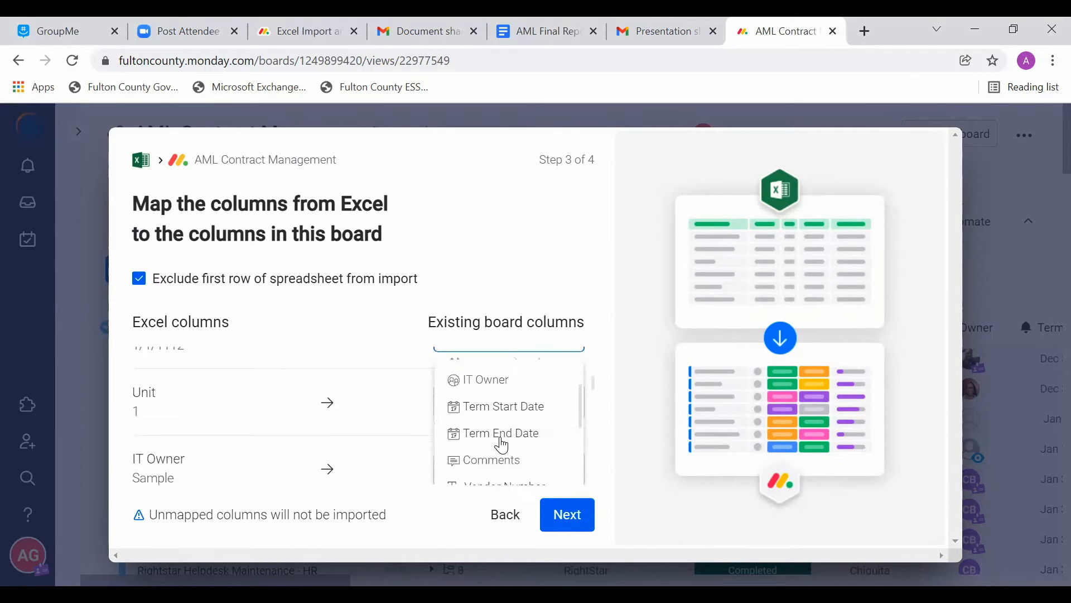
pyautogui.click(503, 428)
# Step: Map the Excel column IT Owner to the board column IT Owner (Text)
pyautogui.scroll(-2, 504, 444)
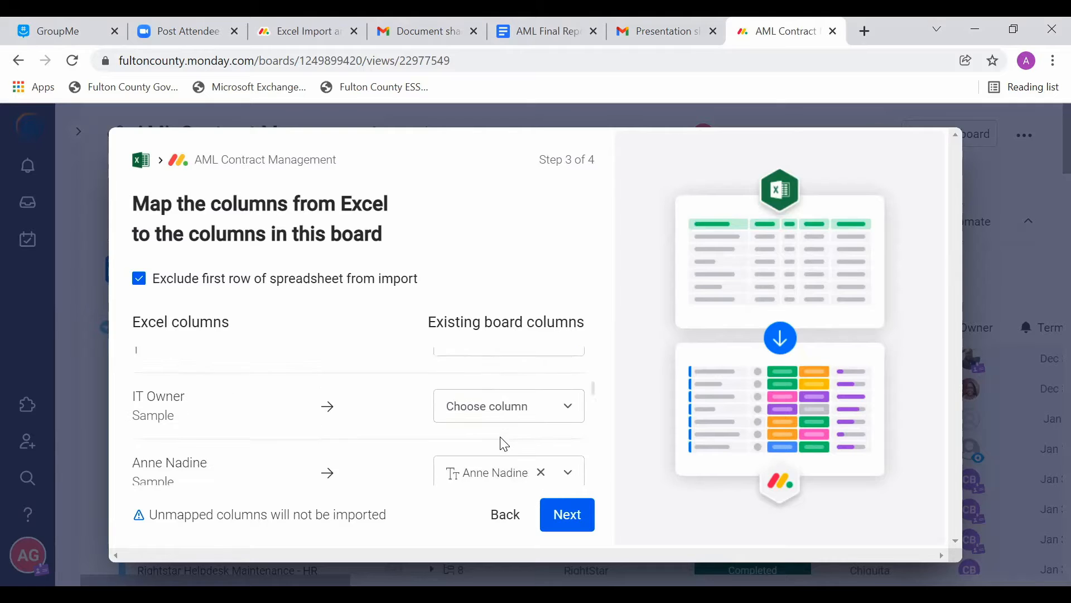
pyautogui.click(504, 400)
pyautogui.scroll(-3, 503, 457)
pyautogui.scroll(-1, 506, 474)
pyautogui.scroll(2, 504, 471)
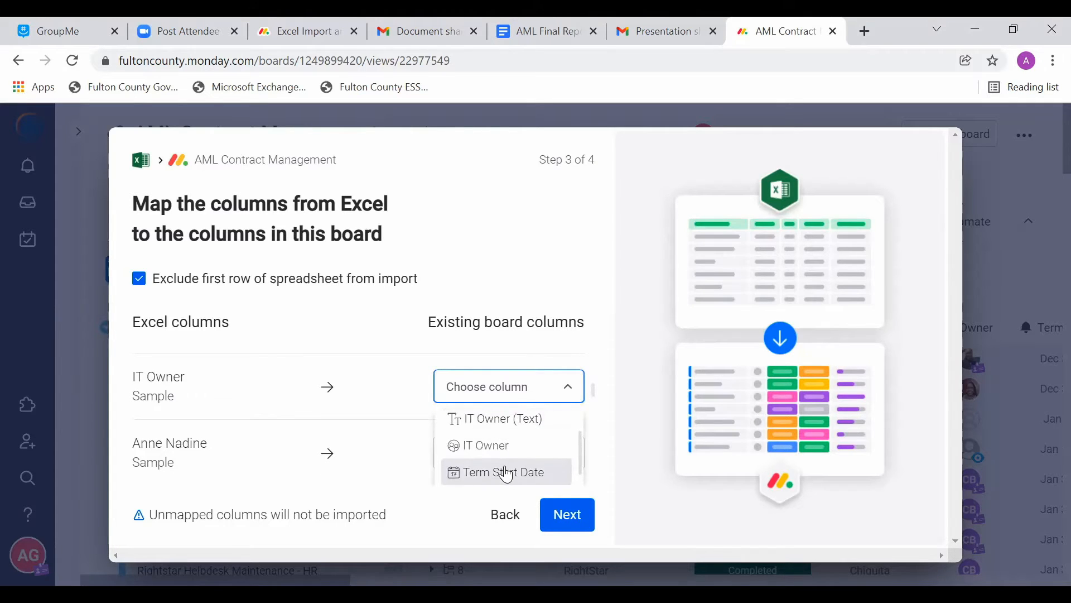
pyautogui.click(531, 432)
# Step: Try to map the Excel column Comments to the board's Comments column
pyautogui.scroll(-1, 533, 434)
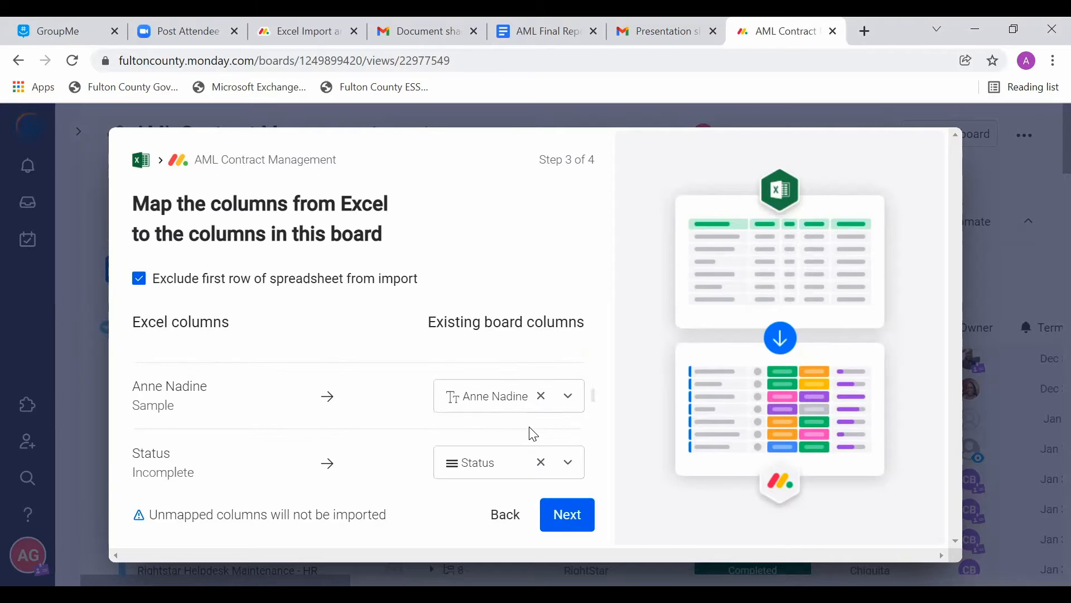
pyautogui.scroll(-1, 534, 434)
pyautogui.scroll(-2, 534, 434)
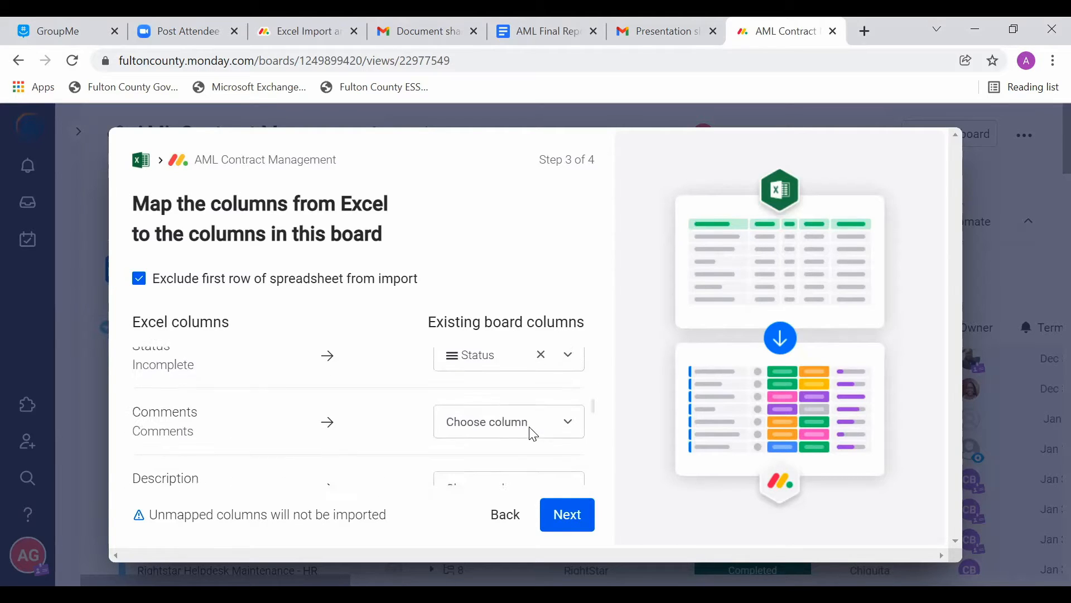
pyautogui.click(531, 434)
pyautogui.scroll(-5, 531, 432)
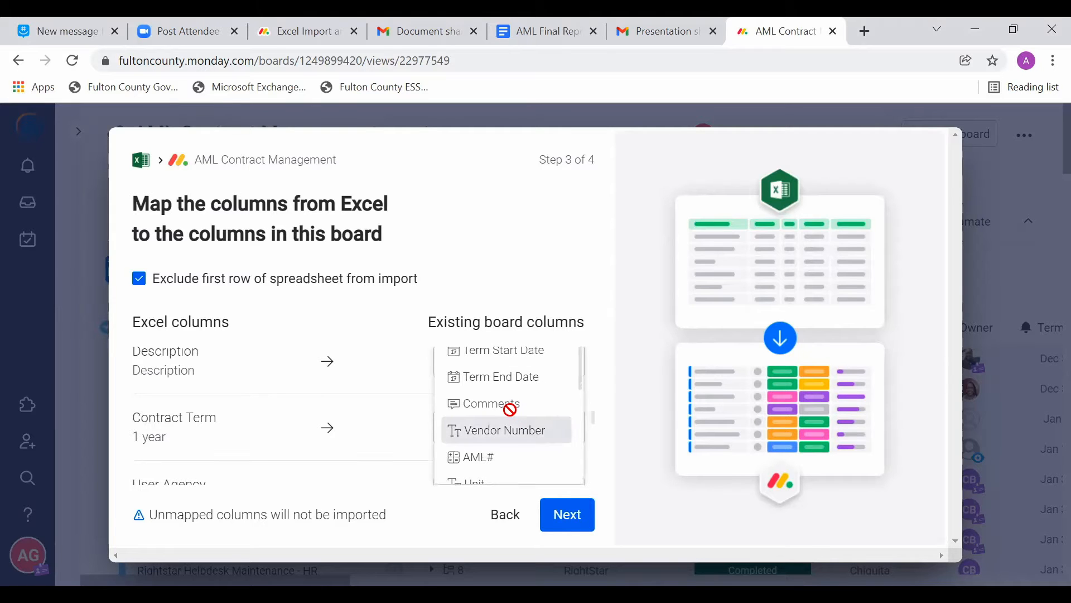
pyautogui.click(364, 423)
pyautogui.scroll(1, 363, 422)
# Step: Look through the board columns offered for the Excel column Description and leave it unmapped
pyautogui.click(498, 389)
pyautogui.scroll(-3, 500, 394)
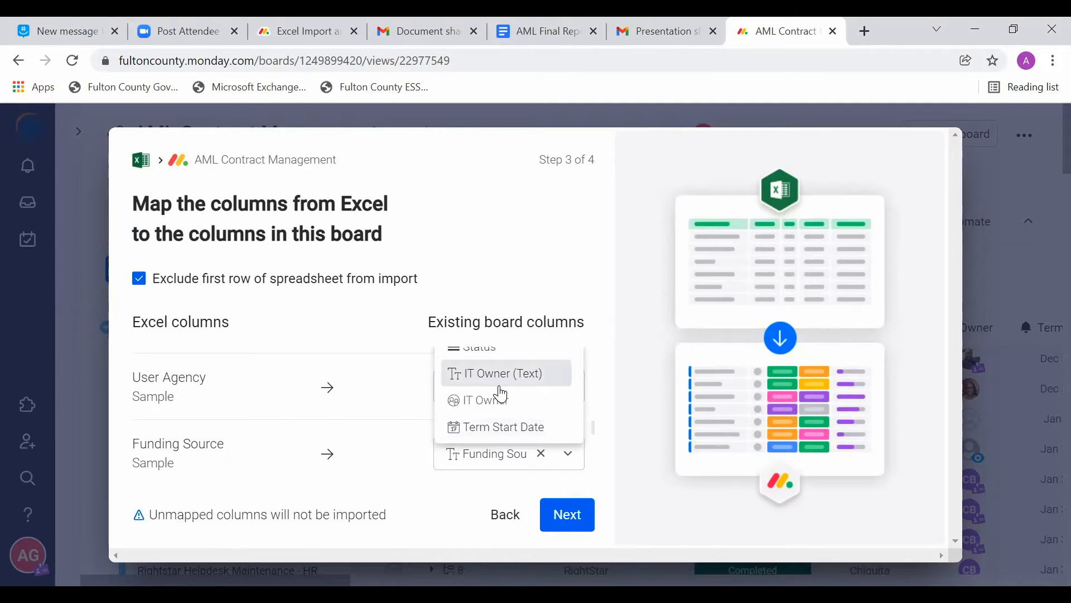
pyautogui.scroll(2, 398, 411)
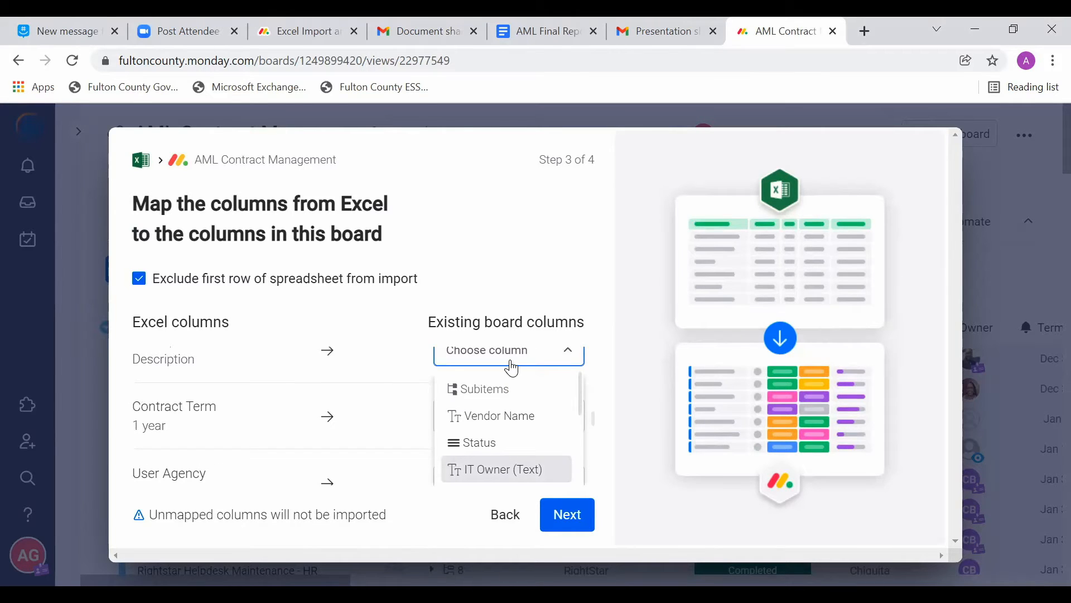
pyautogui.click(571, 356)
# Step: Review the column mappings from Contract Term and User Agency through to Notification Recipient
pyautogui.scroll(-2, 523, 442)
pyautogui.scroll(1, 524, 442)
pyautogui.scroll(-1, 523, 443)
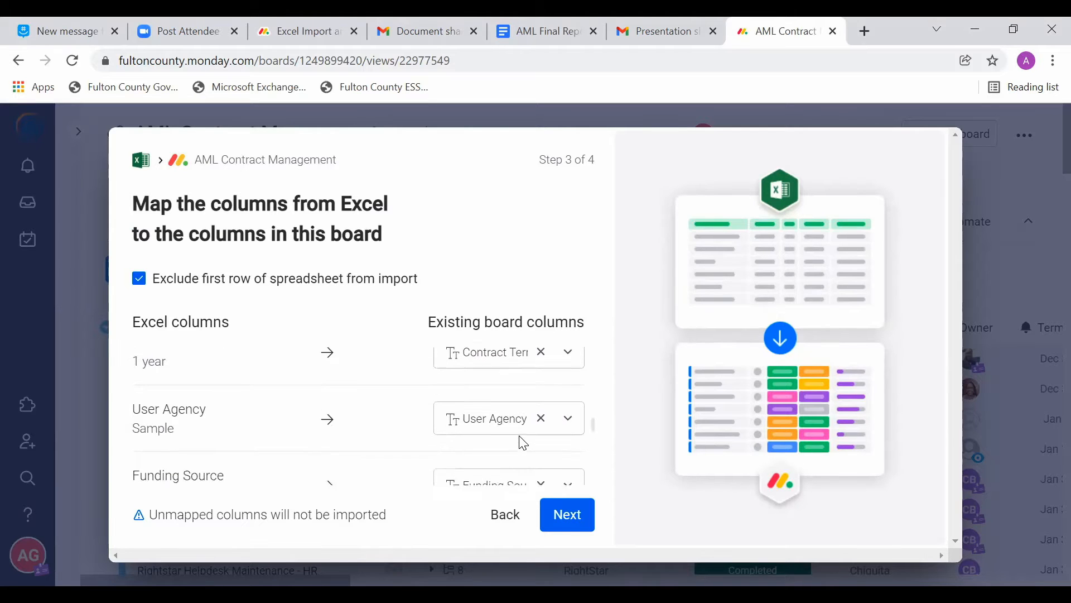
pyautogui.scroll(-1, 523, 443)
pyautogui.scroll(-2, 522, 444)
pyautogui.scroll(-1, 521, 445)
pyautogui.scroll(-3, 521, 445)
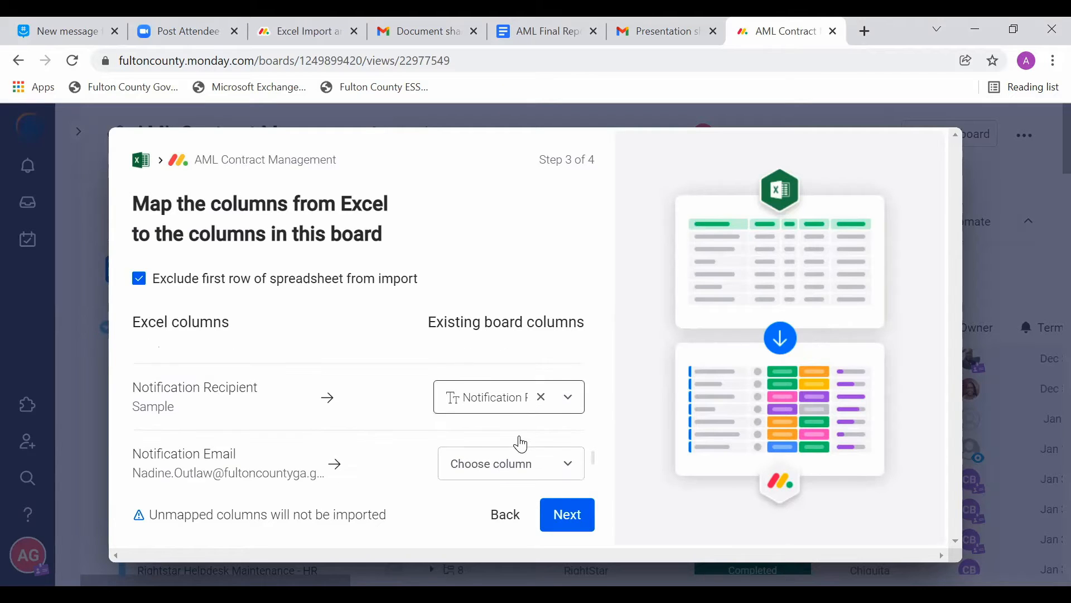
# Step: Check the board columns offered for the Excel column Notification Email and leave it unmapped
pyautogui.scroll(-1, 523, 443)
pyautogui.click(532, 397)
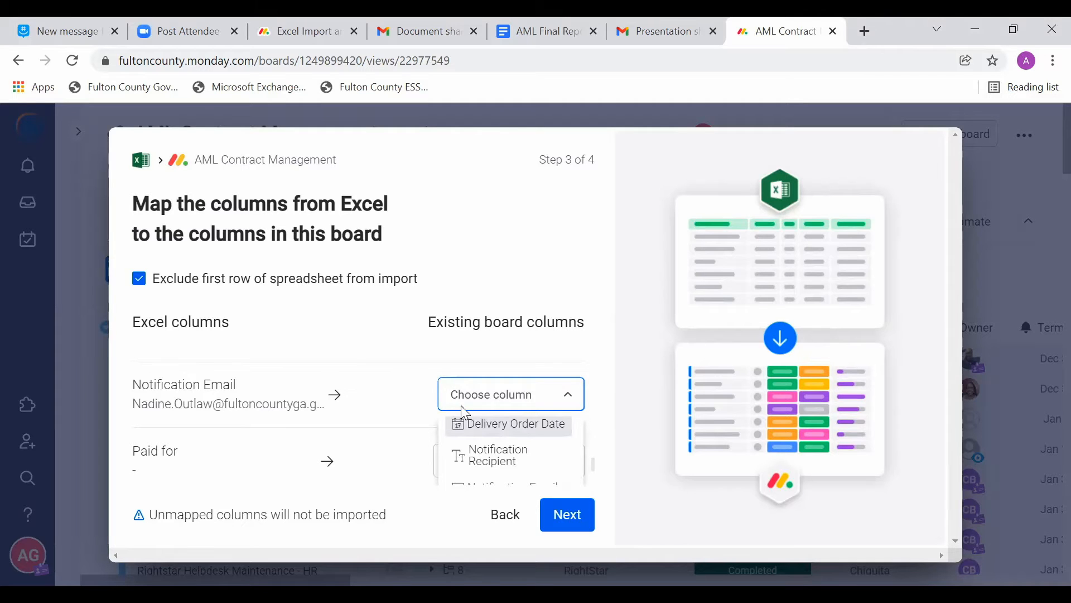
pyautogui.scroll(-1, 353, 366)
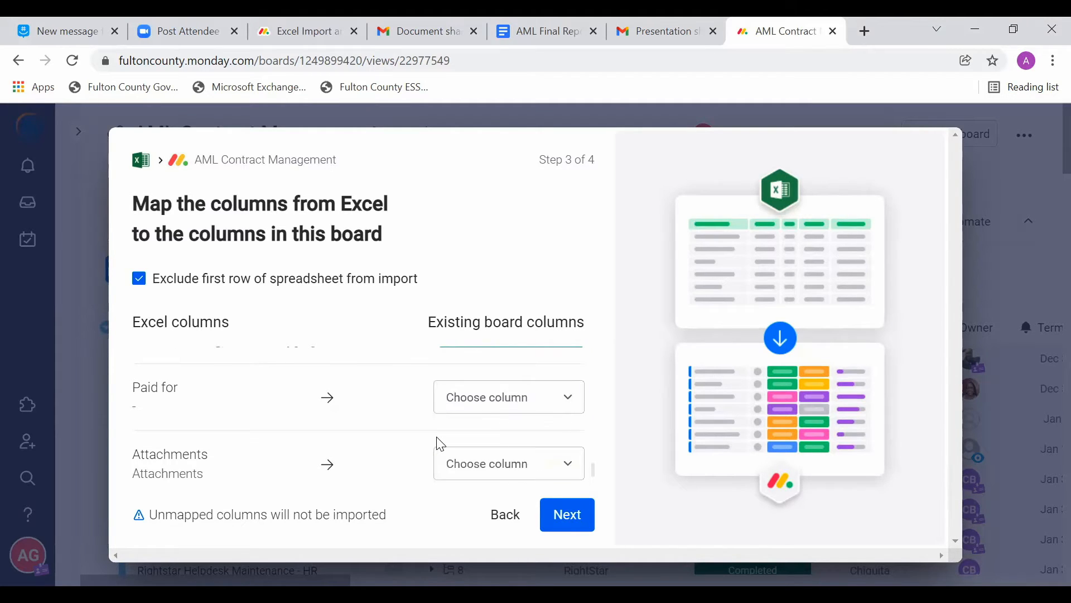
pyautogui.scroll(1, 441, 444)
pyautogui.scroll(-2, 438, 443)
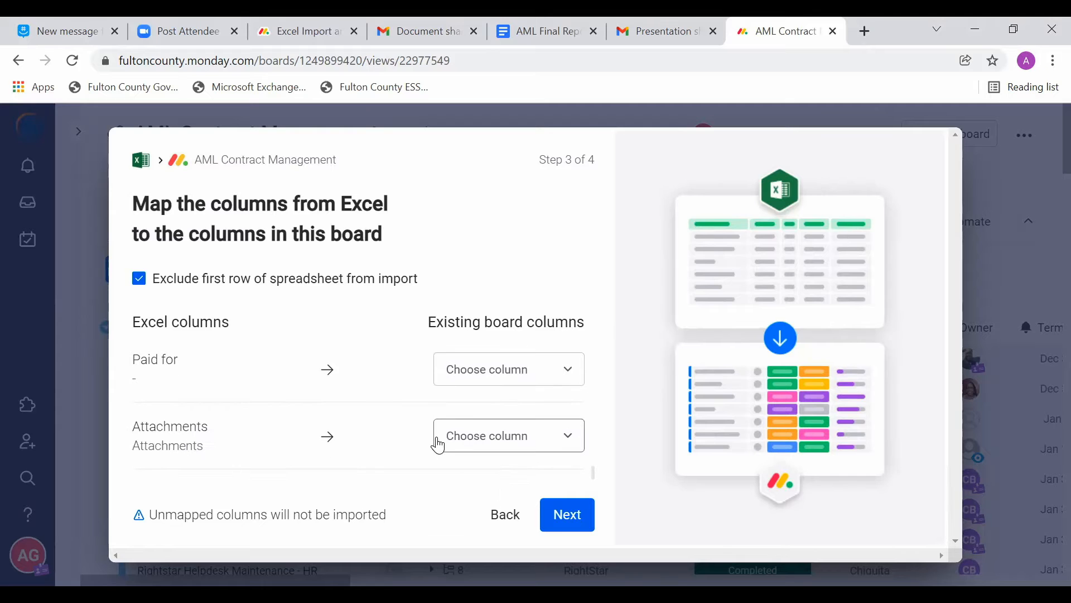
# Step: Map the Excel column Paid for to the board's Funding Source column
pyautogui.click(533, 370)
pyautogui.scroll(-3, 507, 453)
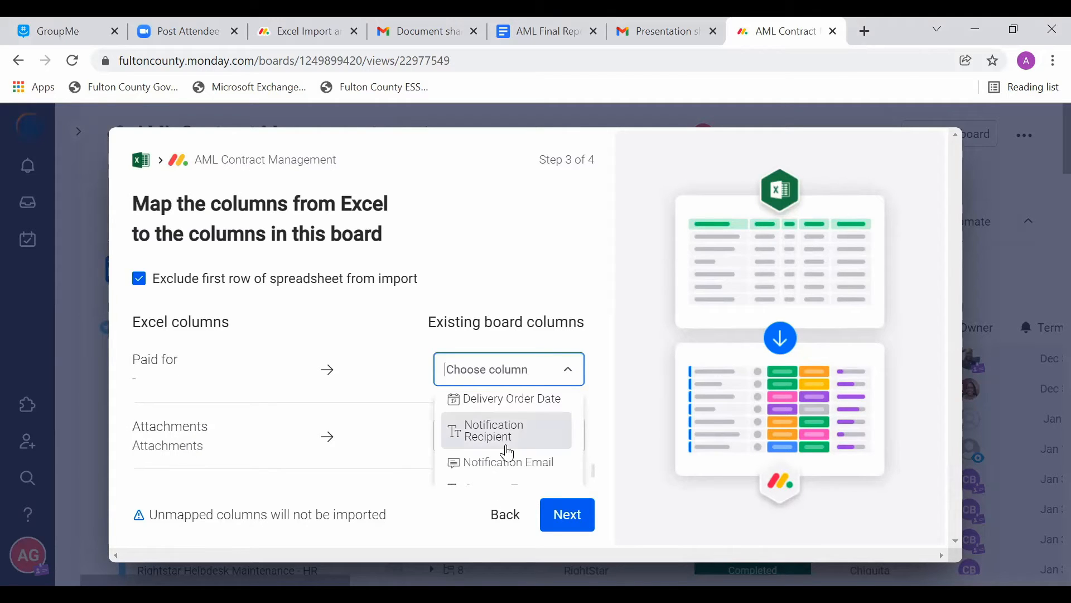
pyautogui.scroll(-3, 388, 446)
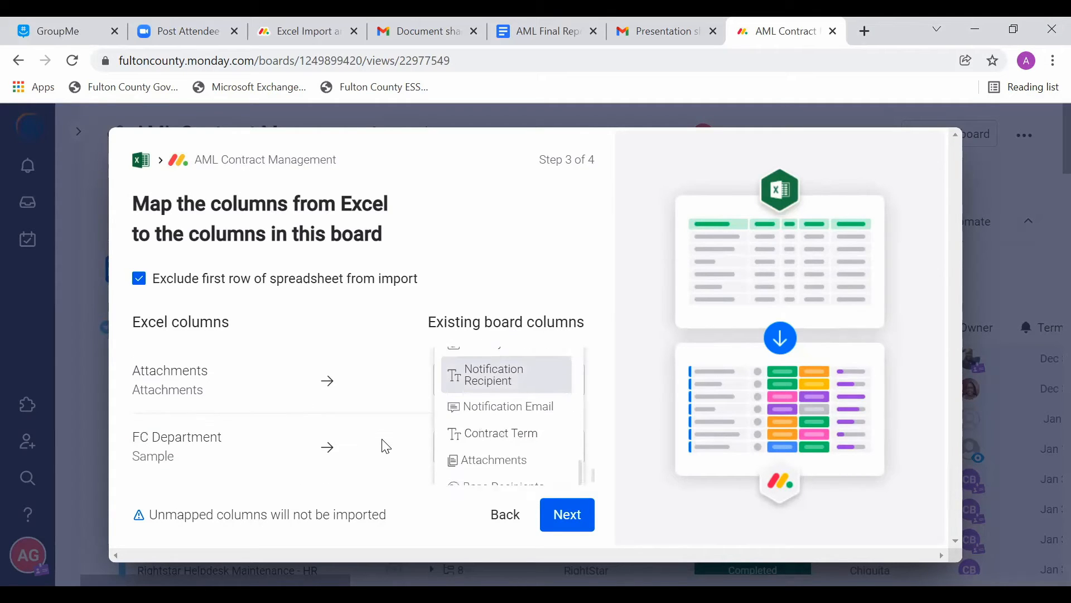
pyautogui.scroll(1, 483, 425)
pyautogui.scroll(3, 483, 425)
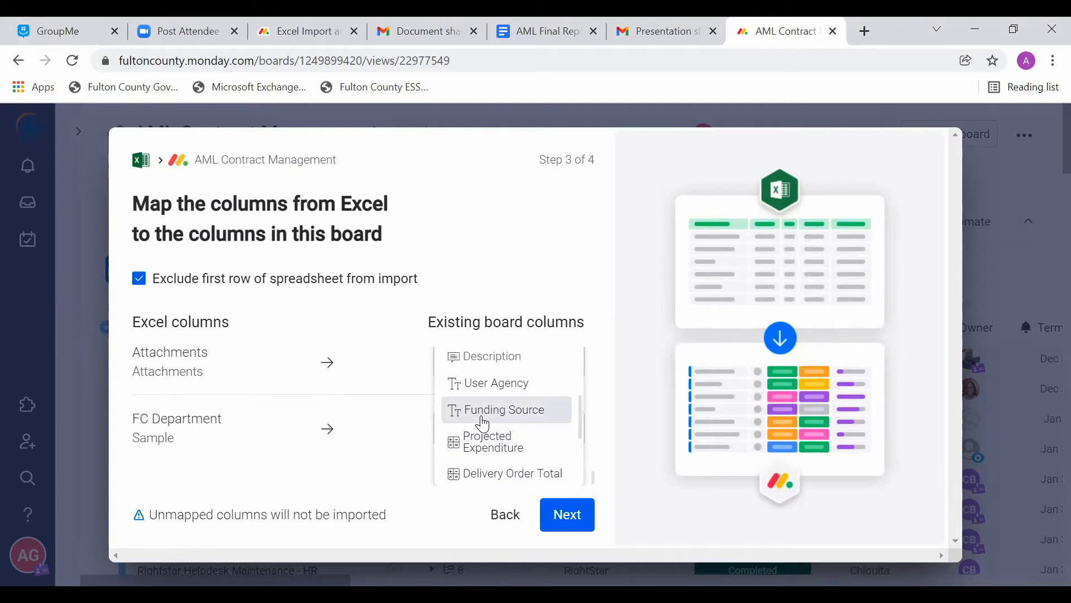
pyautogui.click(483, 412)
pyautogui.scroll(2, 308, 403)
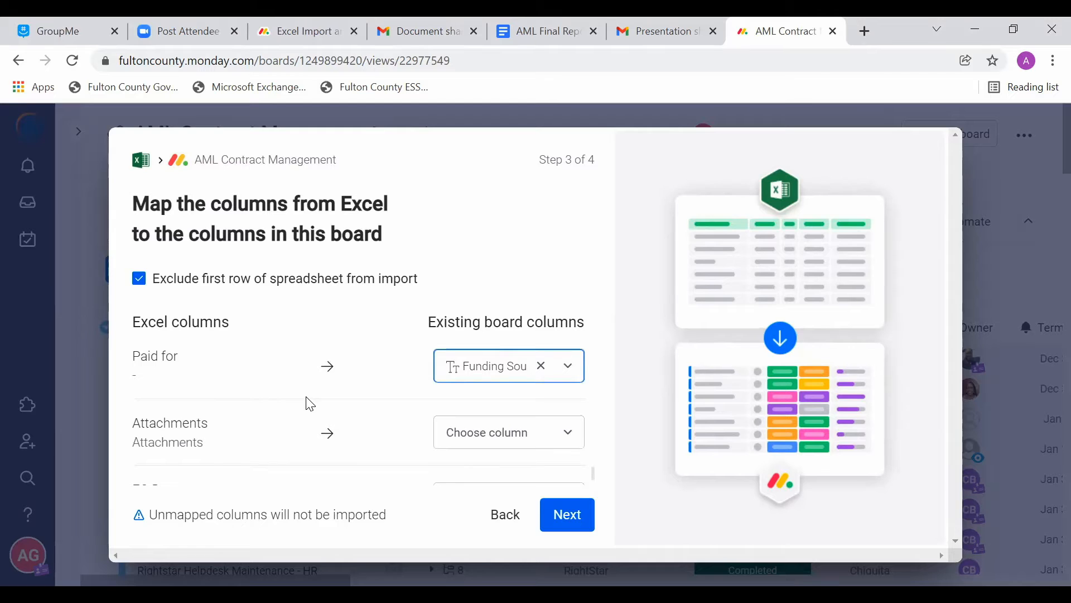
# Step: Map the Excel column FC Department to the board's Funding Source column
pyautogui.scroll(-1, 310, 403)
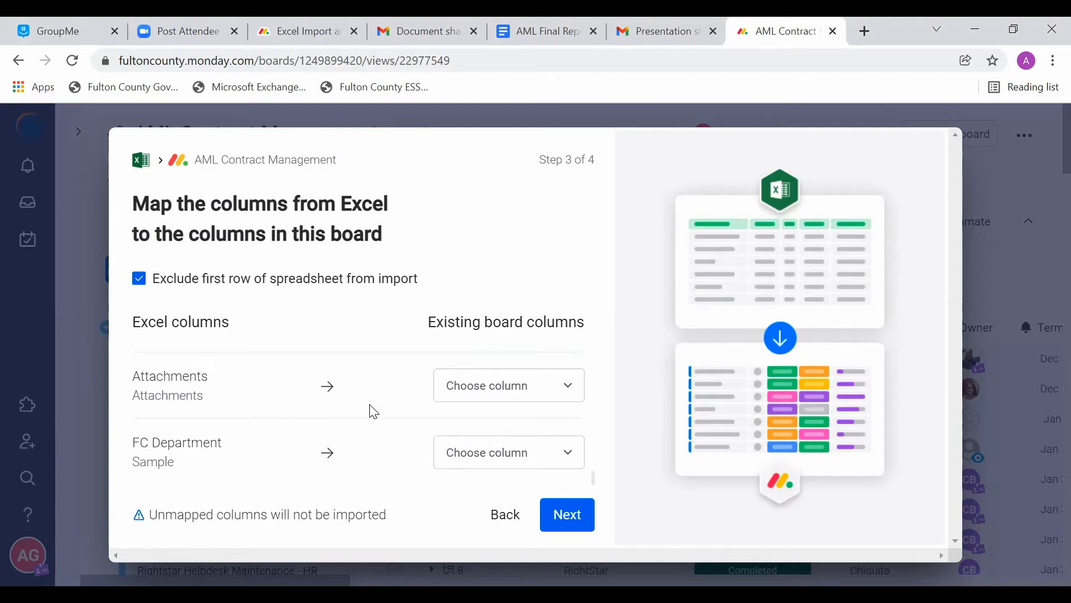
pyautogui.scroll(2, 371, 406)
pyautogui.scroll(-2, 371, 406)
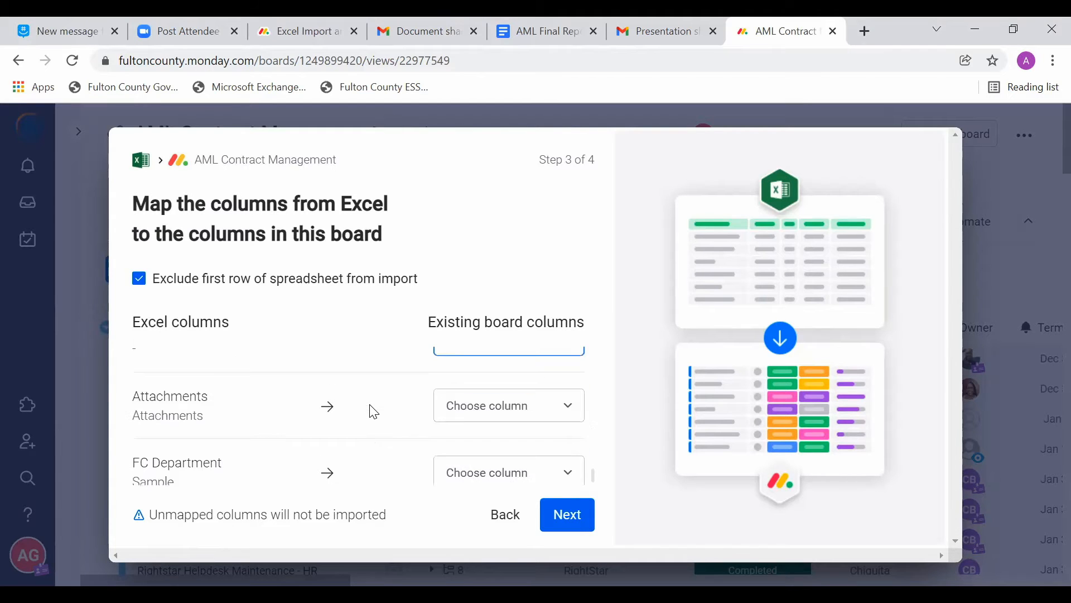
pyautogui.click(518, 473)
pyautogui.scroll(-3, 516, 465)
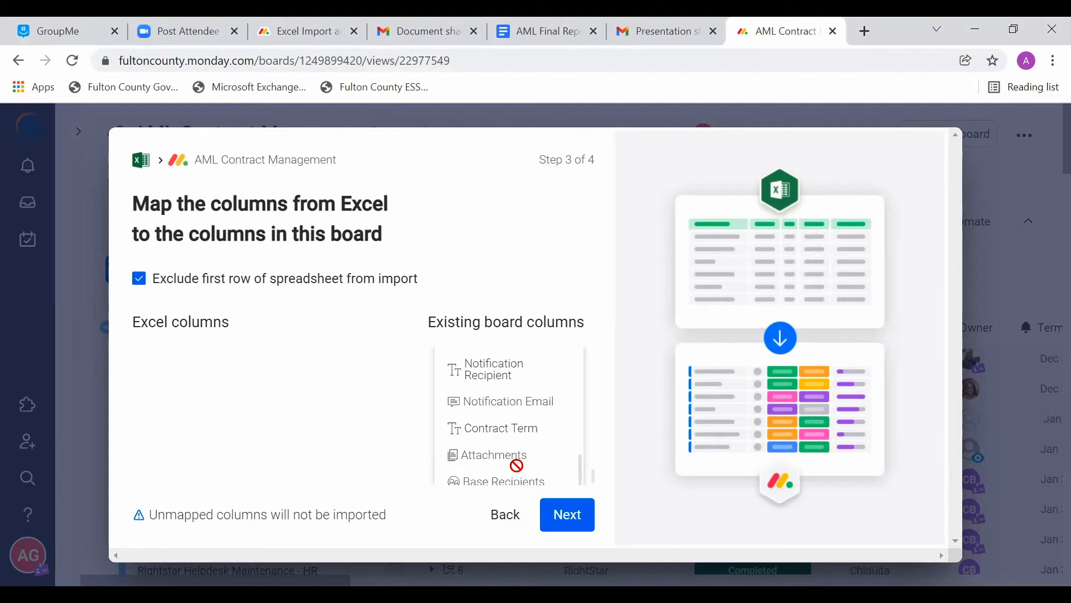
pyautogui.scroll(2, 517, 466)
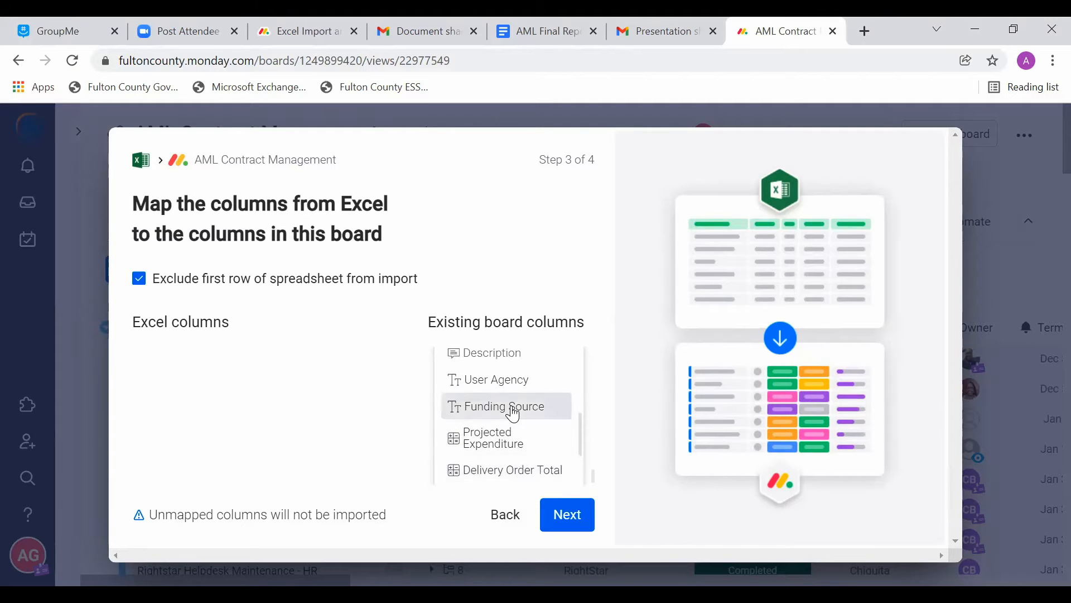
pyautogui.click(514, 414)
pyautogui.scroll(1, 495, 419)
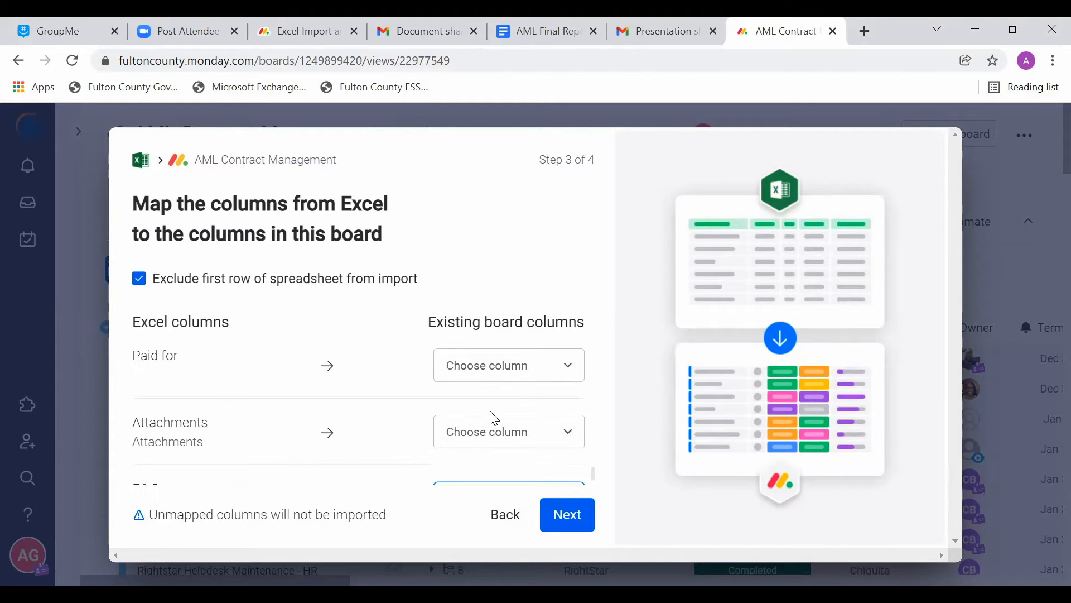
# Step: Map the Excel column Paid for to the board's User Agency column, leaving Attachments unmapped
pyautogui.scroll(-1, 495, 419)
pyautogui.click(493, 419)
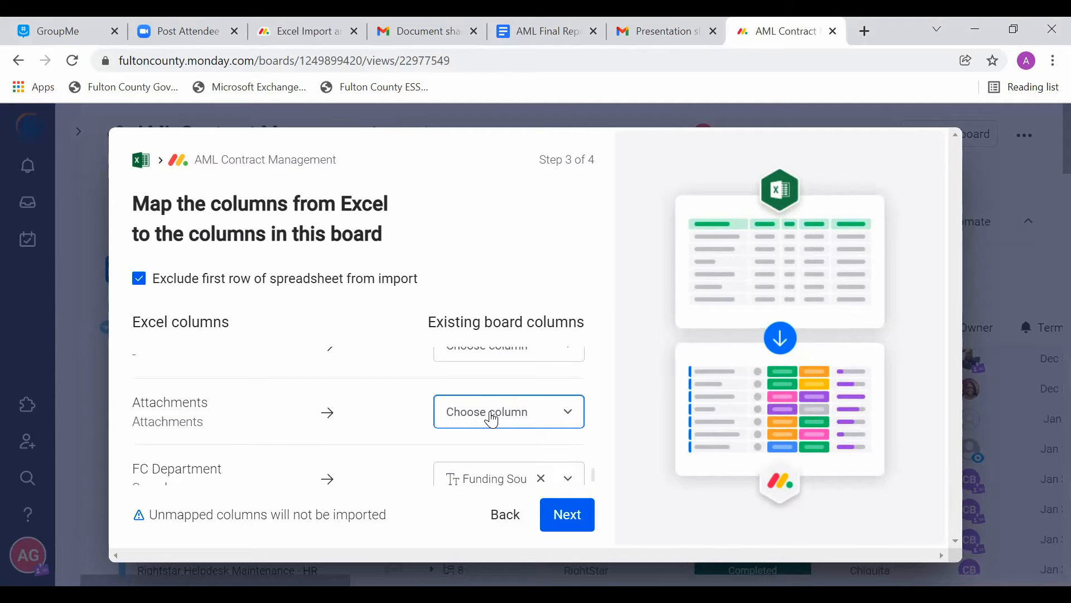
pyautogui.click(522, 354)
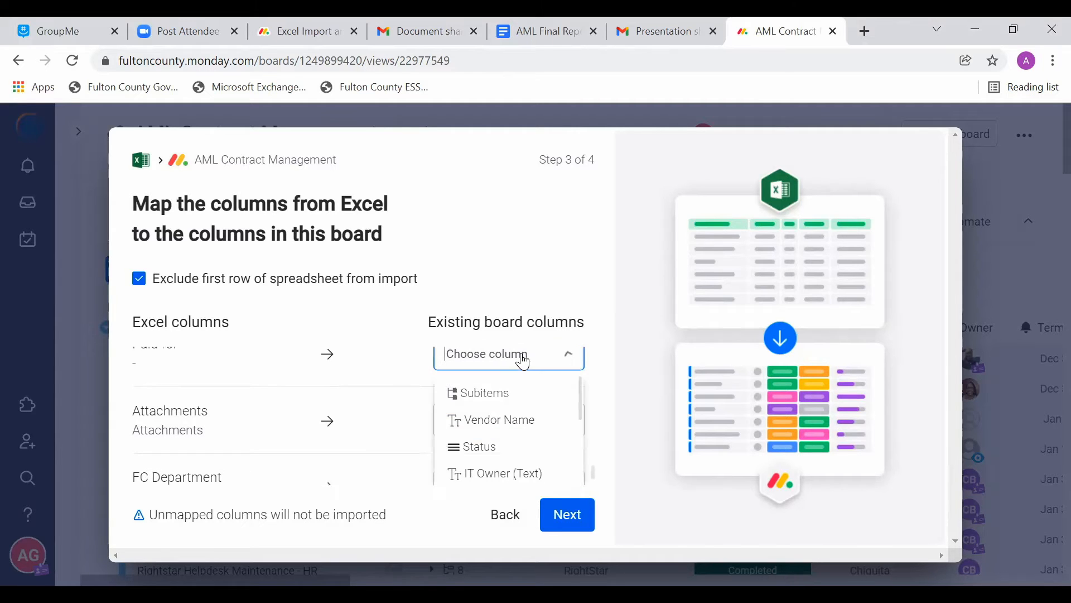
pyautogui.scroll(-2, 522, 420)
pyautogui.scroll(-3, 521, 415)
pyautogui.scroll(-6, 522, 415)
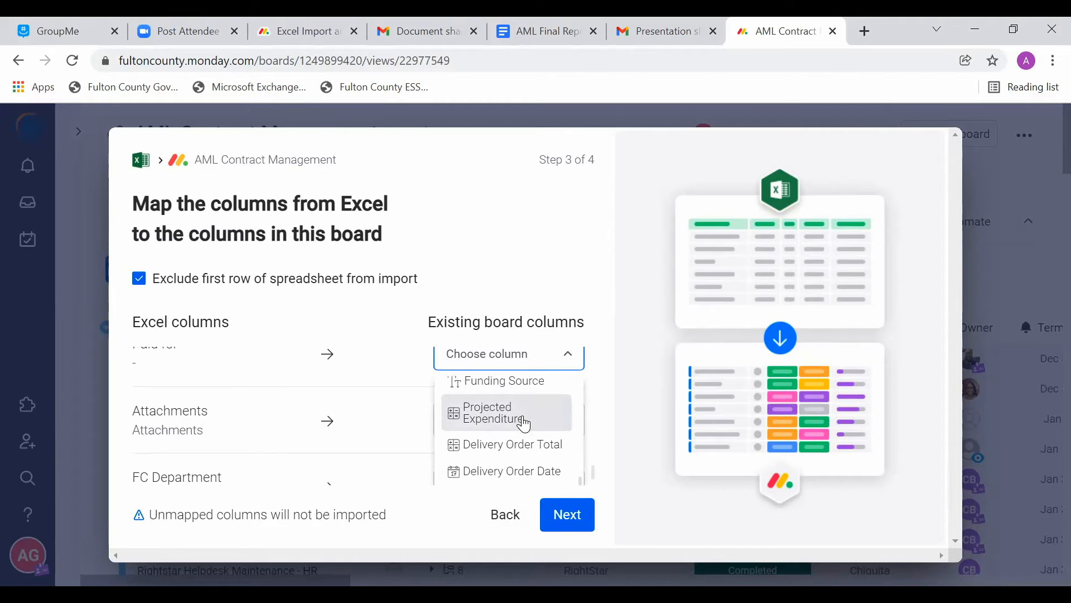
pyautogui.scroll(2, 525, 424)
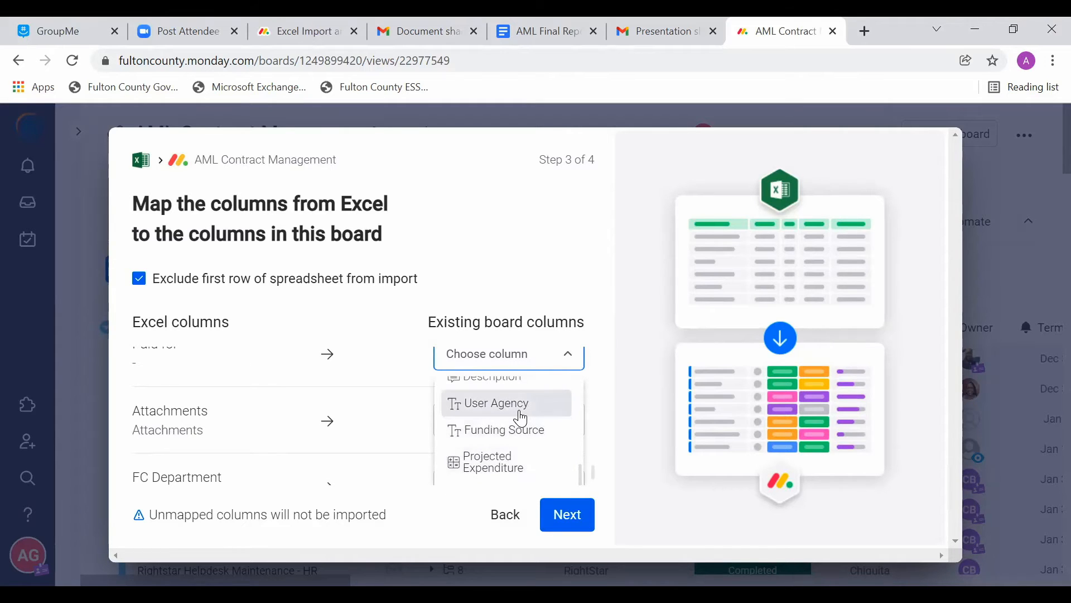
pyautogui.click(520, 410)
pyautogui.scroll(1, 373, 392)
pyautogui.scroll(-1, 374, 391)
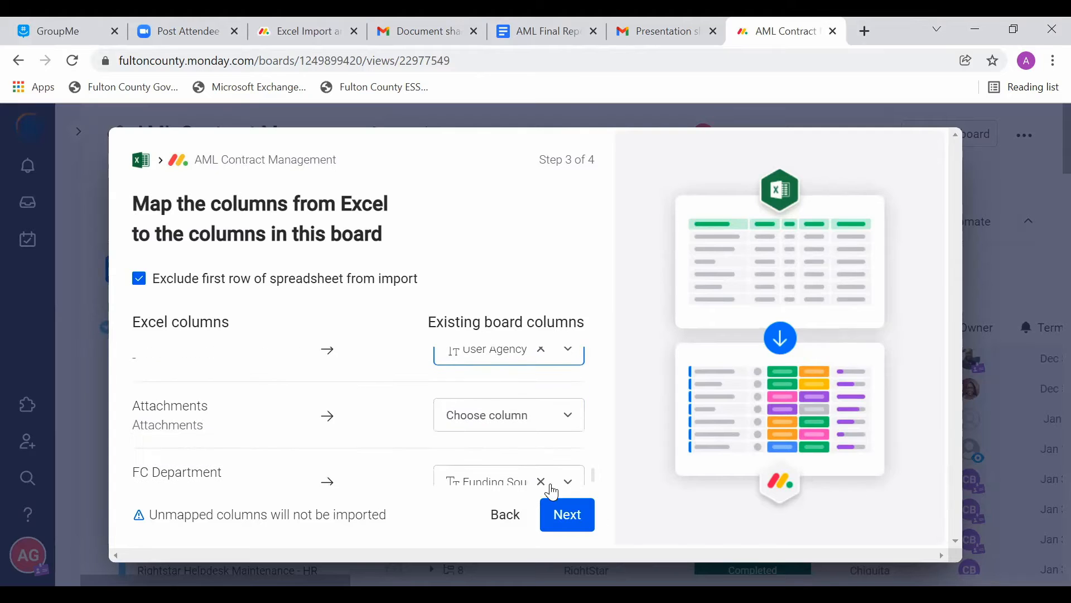
# Step: Finish the column mapping and start the import, keeping Create new items as the way to handle duplicates
pyautogui.click(580, 532)
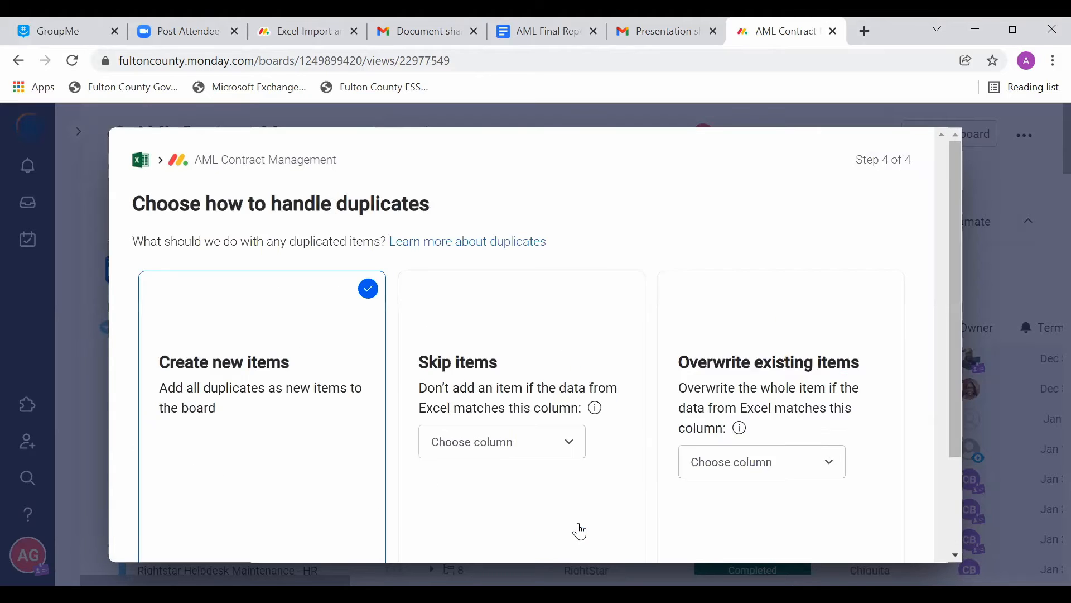
pyautogui.scroll(-2, 580, 531)
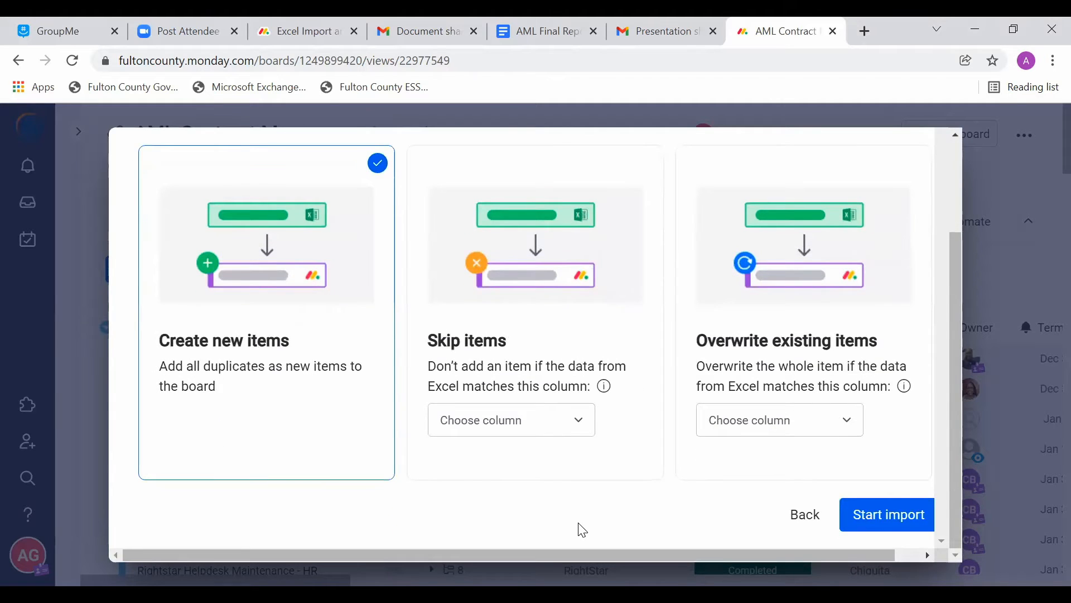
pyautogui.hscroll(1, 583, 530)
pyautogui.hscroll(-1, 502, 511)
pyautogui.hscroll(1, 692, 507)
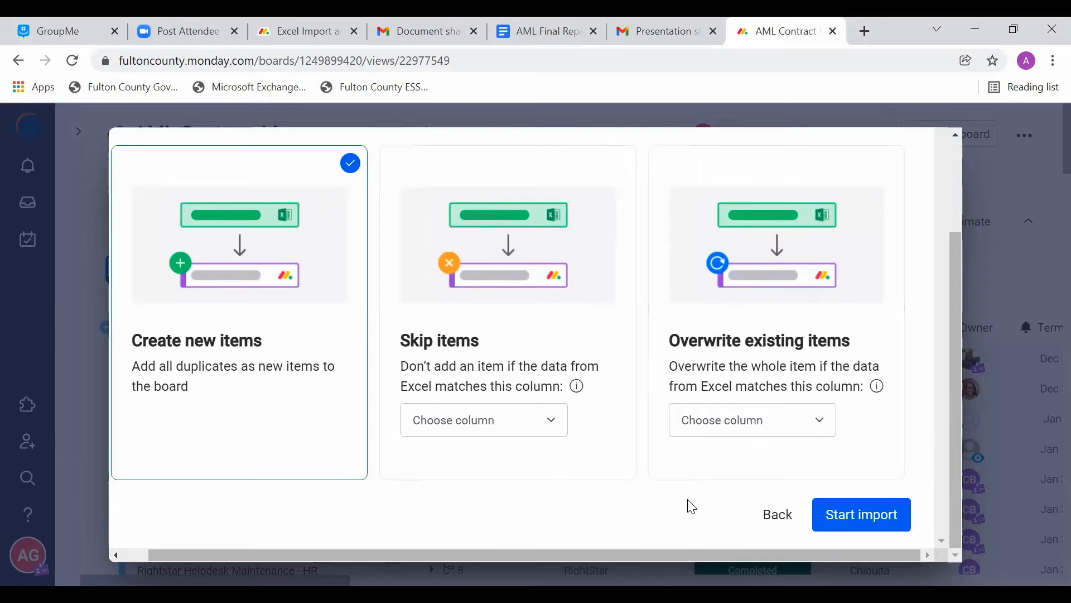
pyautogui.hscroll(-1, 692, 507)
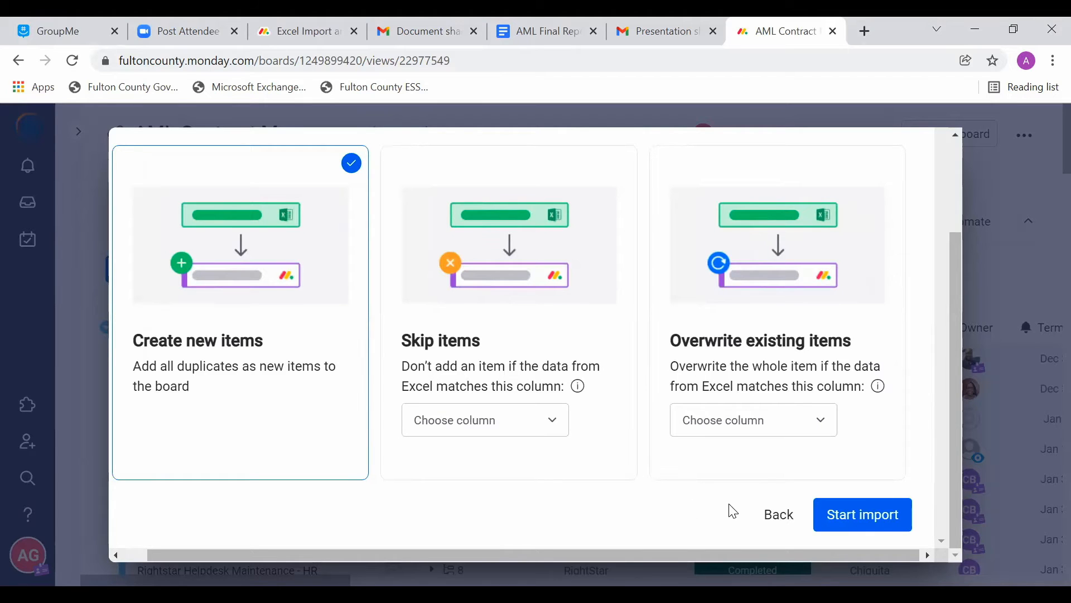
pyautogui.click(885, 525)
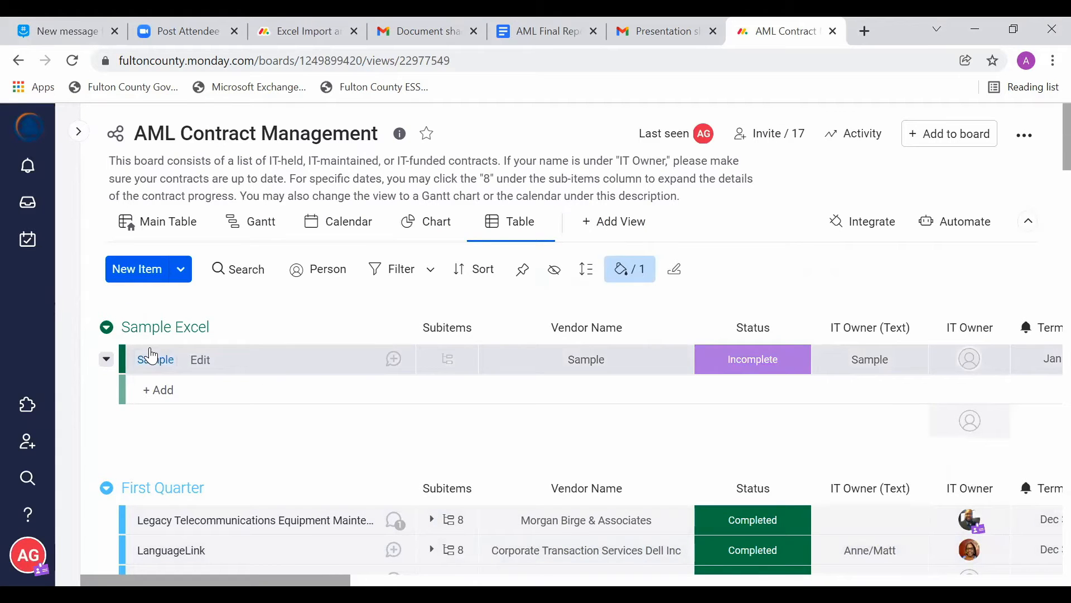
# Step: Check the imported Sample item's column values and move it from the Sample Excel group to the head of First Quarter
pyautogui.hscroll(5, 284, 383)
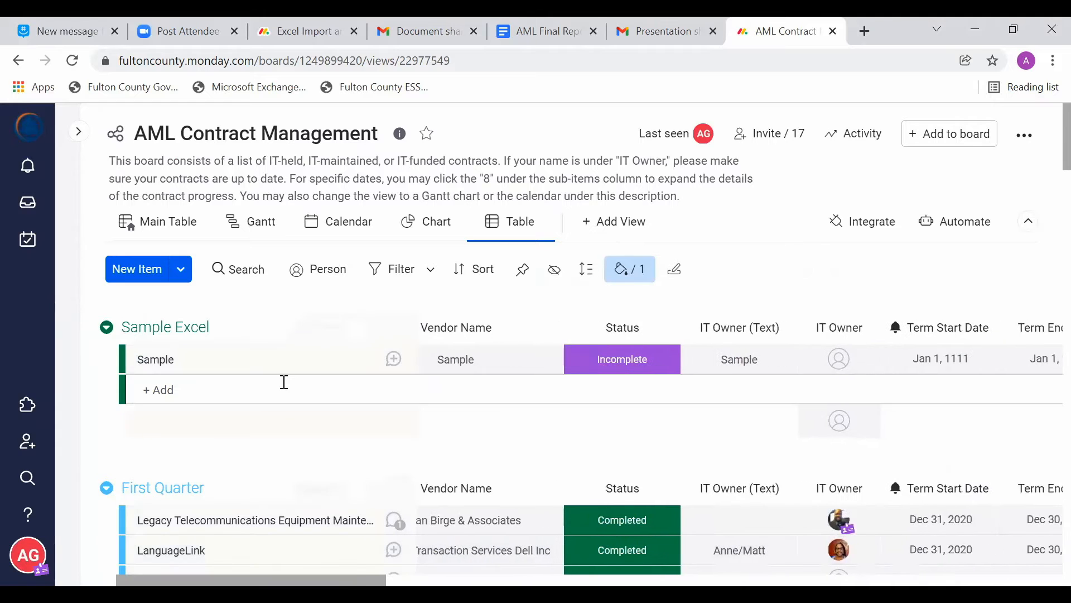
pyautogui.hscroll(2, 284, 382)
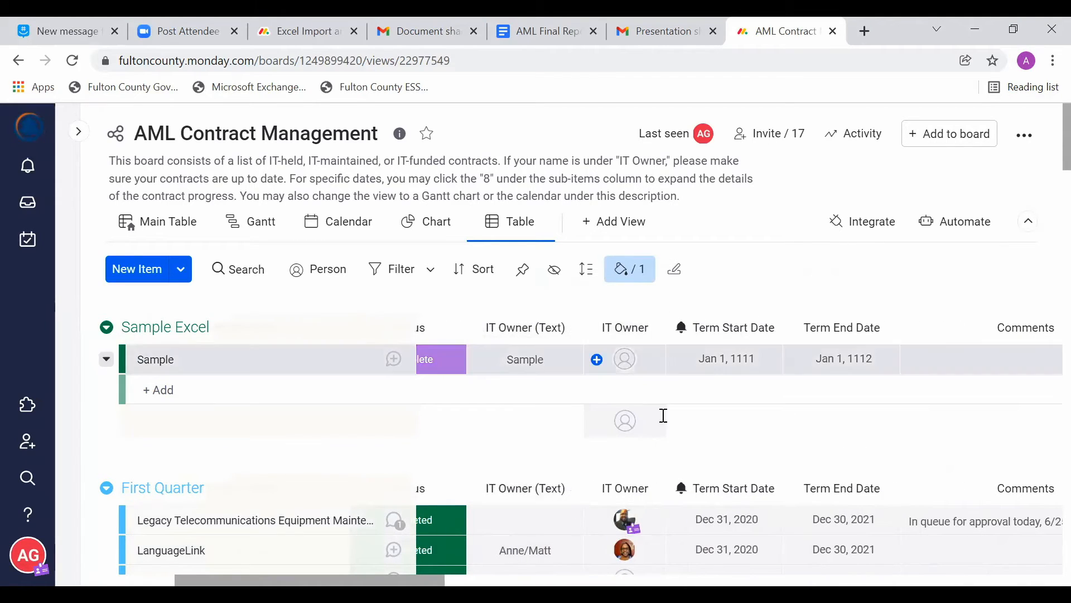
pyautogui.hscroll(5, 720, 474)
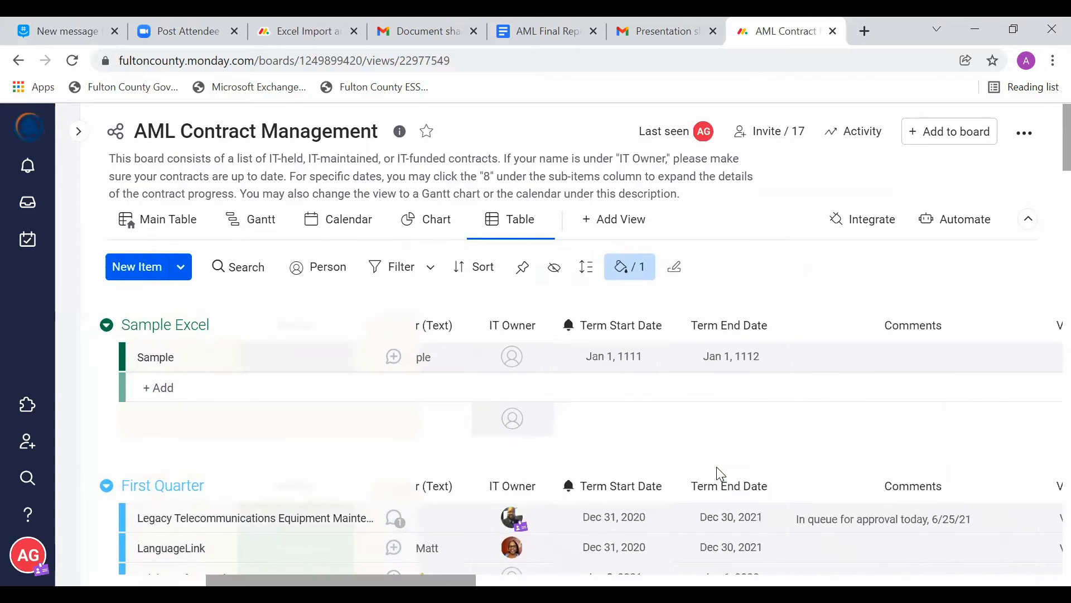
pyautogui.hscroll(8, 720, 475)
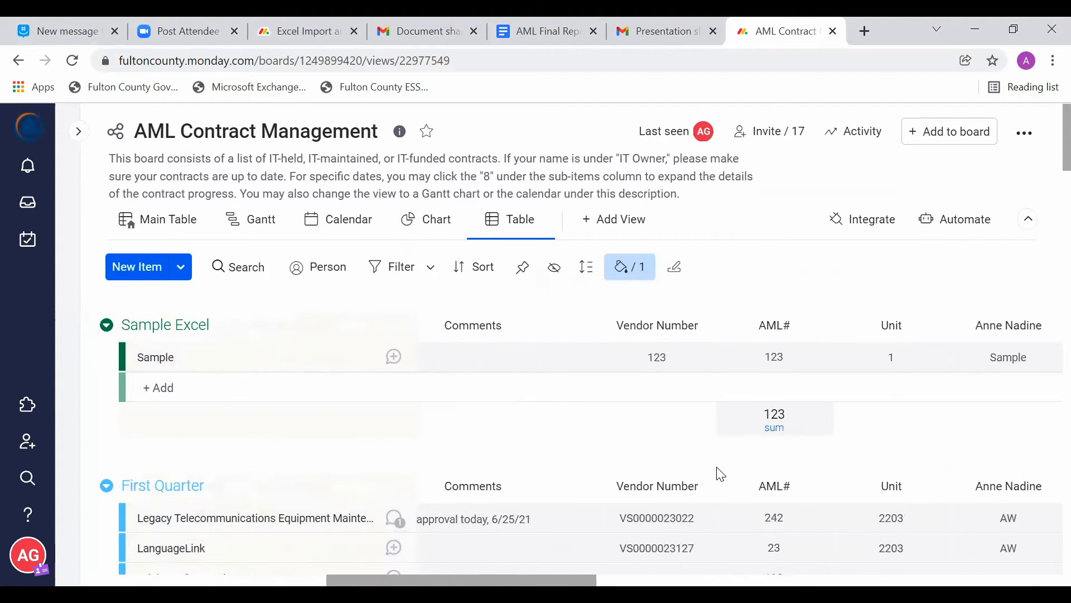
pyautogui.hscroll(4, 664, 481)
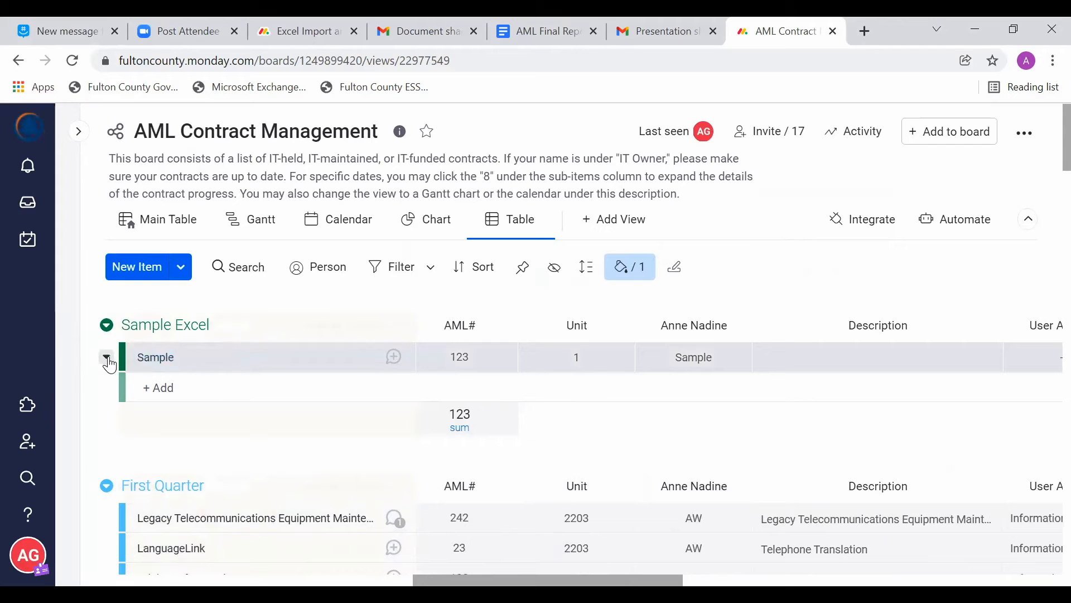
pyautogui.click(127, 400)
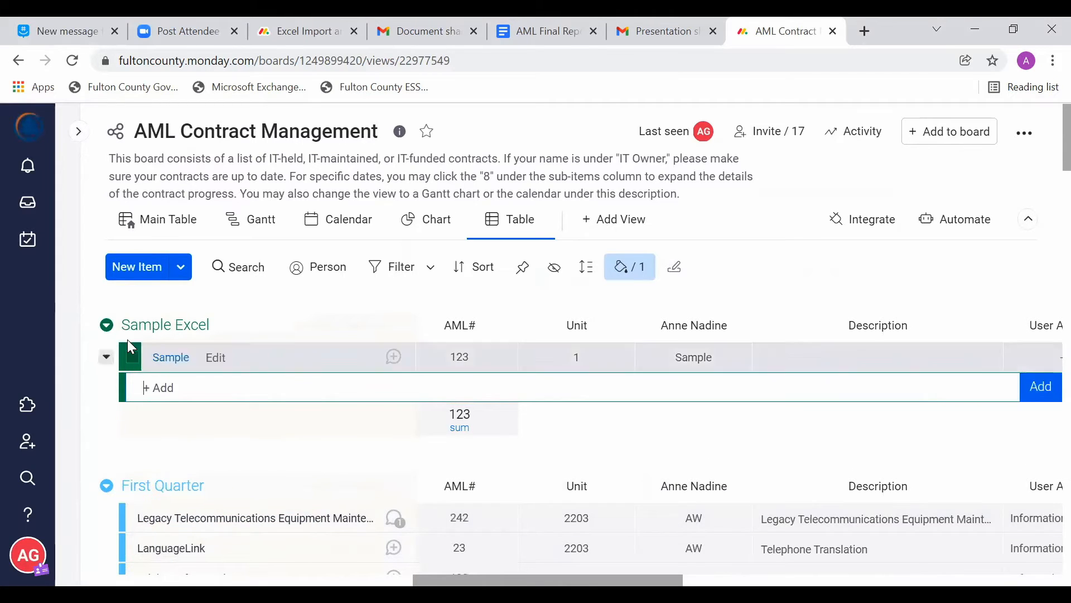
pyautogui.moveTo(127, 357); pyautogui.dragTo(129, 486)
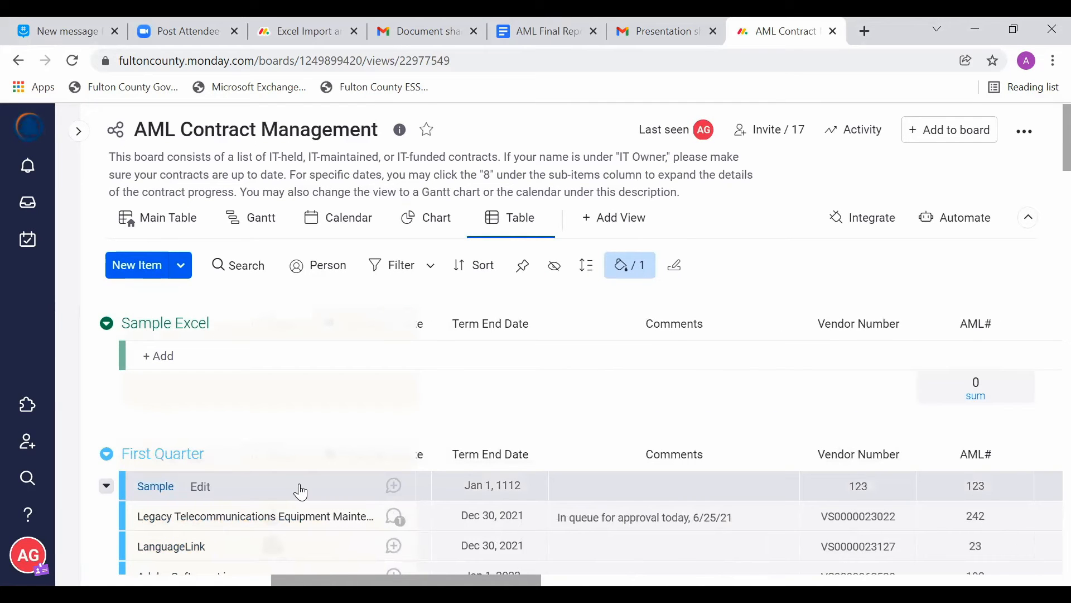
# Step: Check the Sample item's remaining columns and try to reposition it from First Quarter back into the Sample Excel group
pyautogui.hscroll(10, 301, 491)
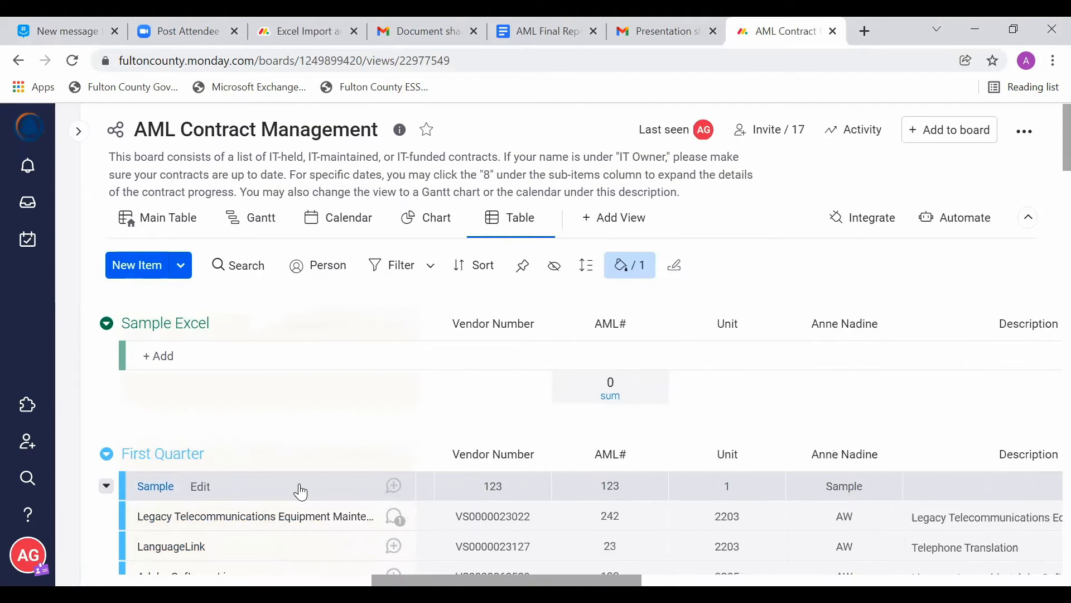
pyautogui.hscroll(10, 301, 492)
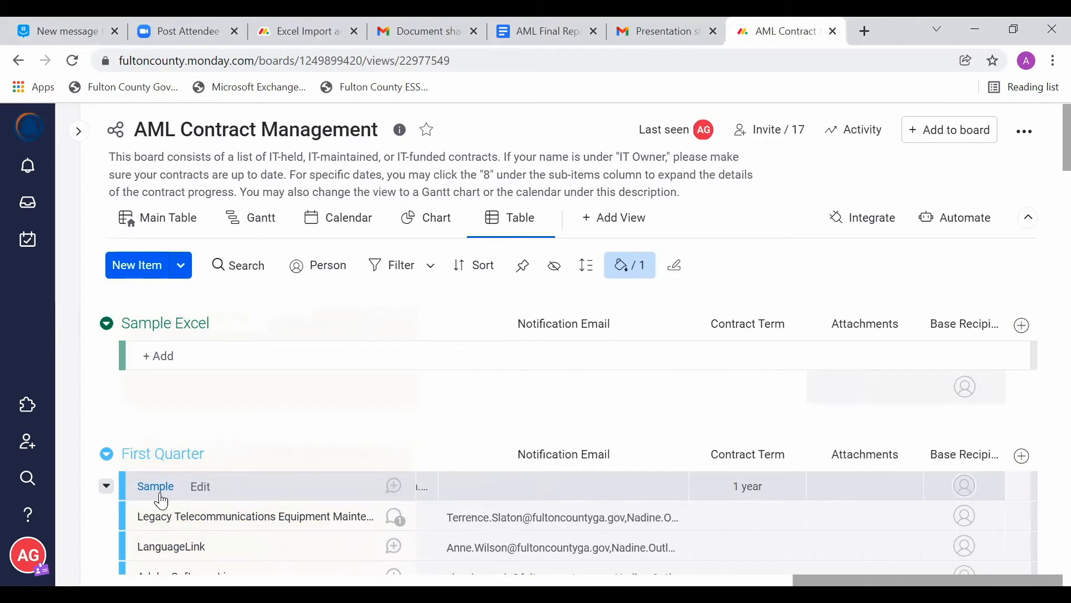
pyautogui.moveTo(134, 493)
pyautogui.moveTo(134, 512); pyautogui.dragTo(116, 286)
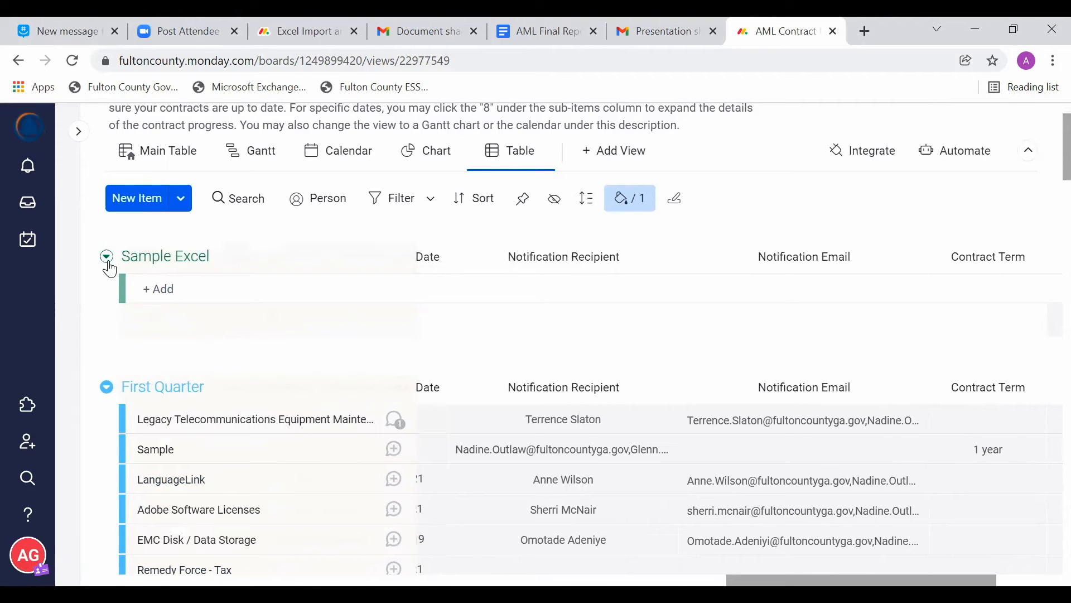
# Step: Select the Sample item in First Quarter and move it to the Sample Excel group
pyautogui.click(134, 450)
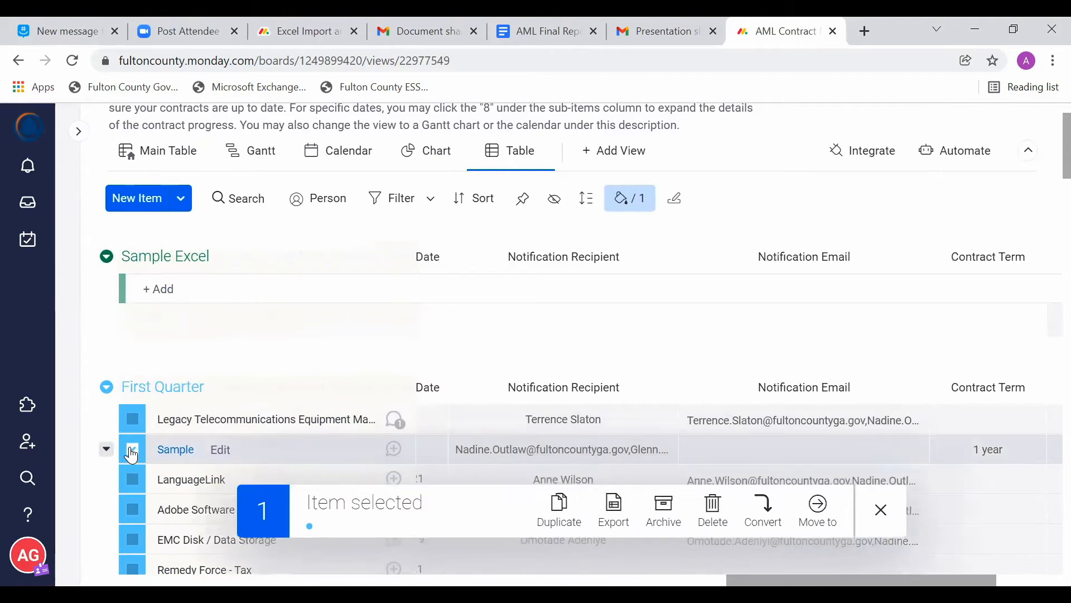
pyautogui.click(818, 525)
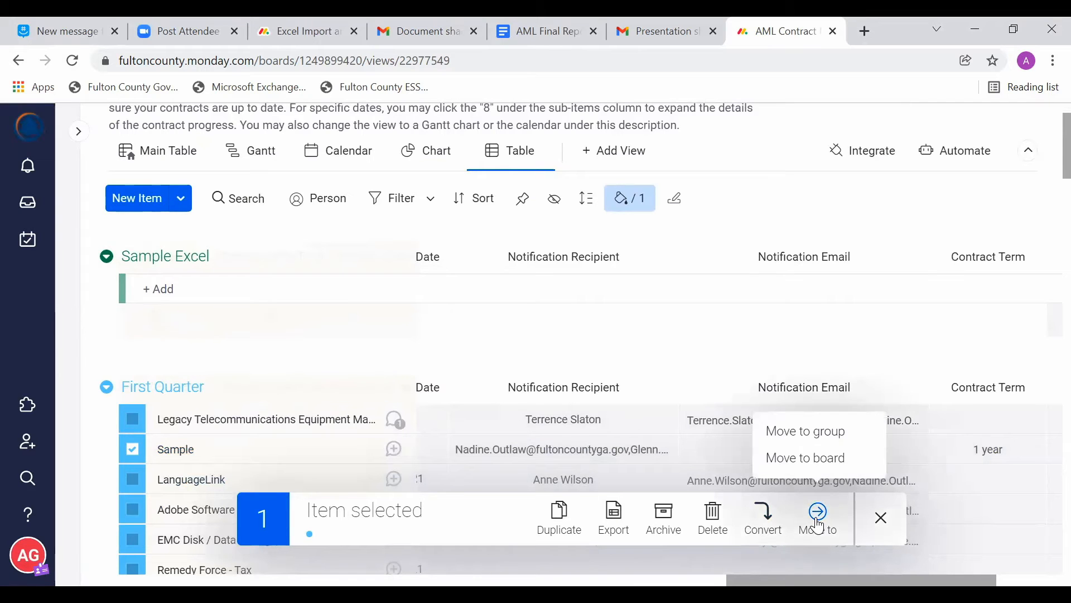
pyautogui.click(793, 432)
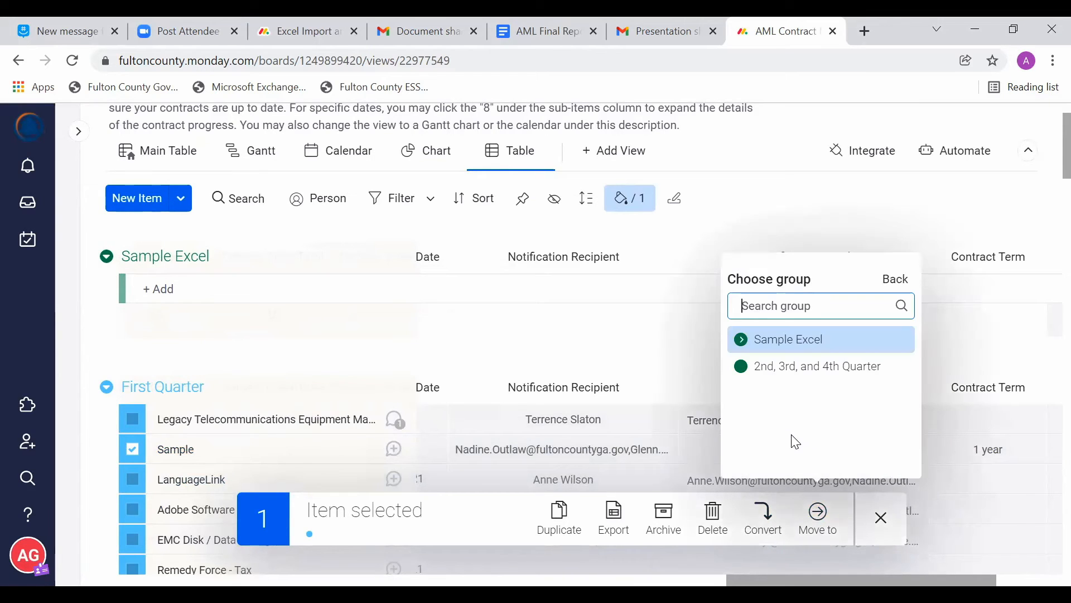
pyautogui.click(755, 341)
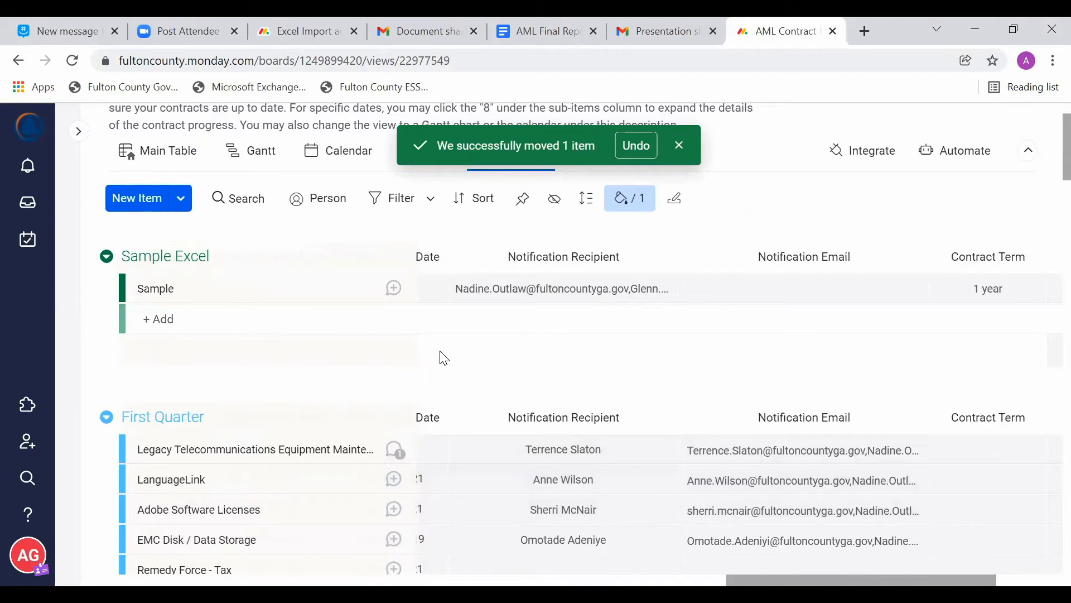
# Step: Delete the Sample item from the Sample Excel group and remove the emptied Sample Excel group from the board
pyautogui.click(137, 297)
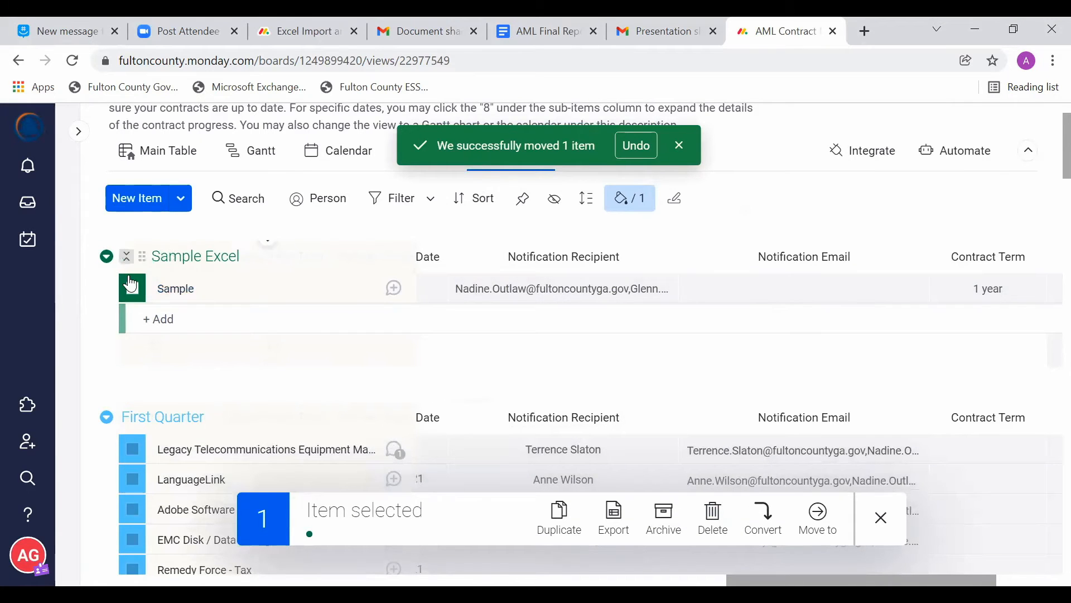
pyautogui.click(717, 516)
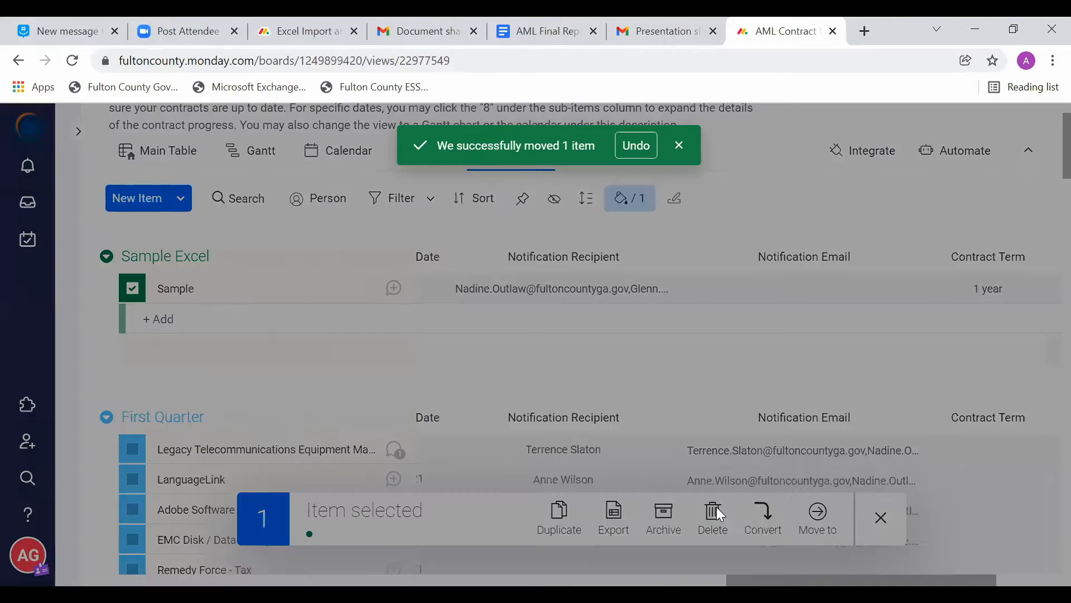
pyautogui.click(716, 235)
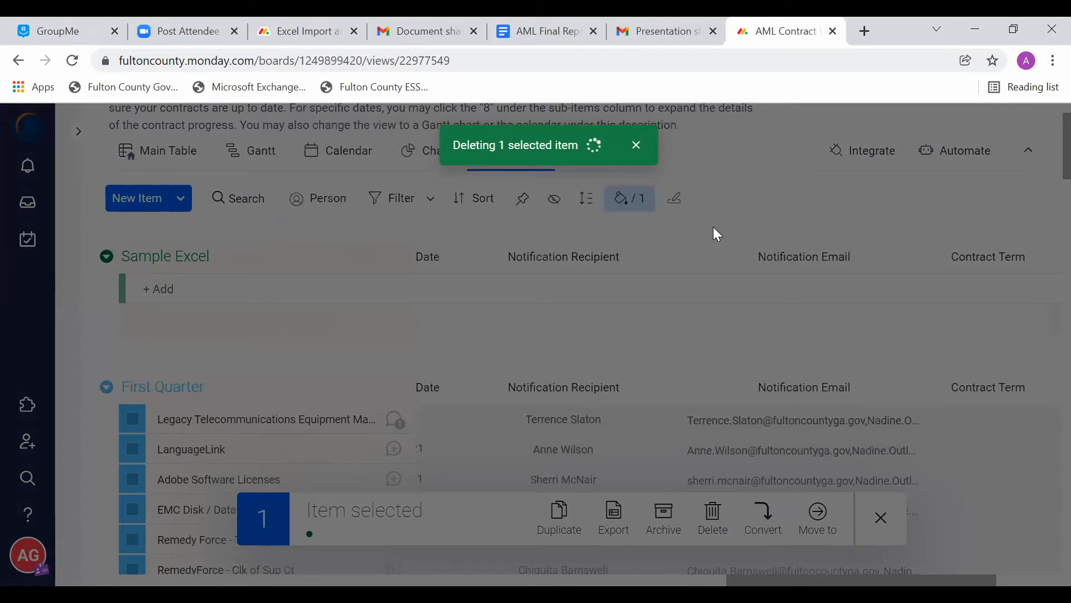
pyautogui.click(107, 259)
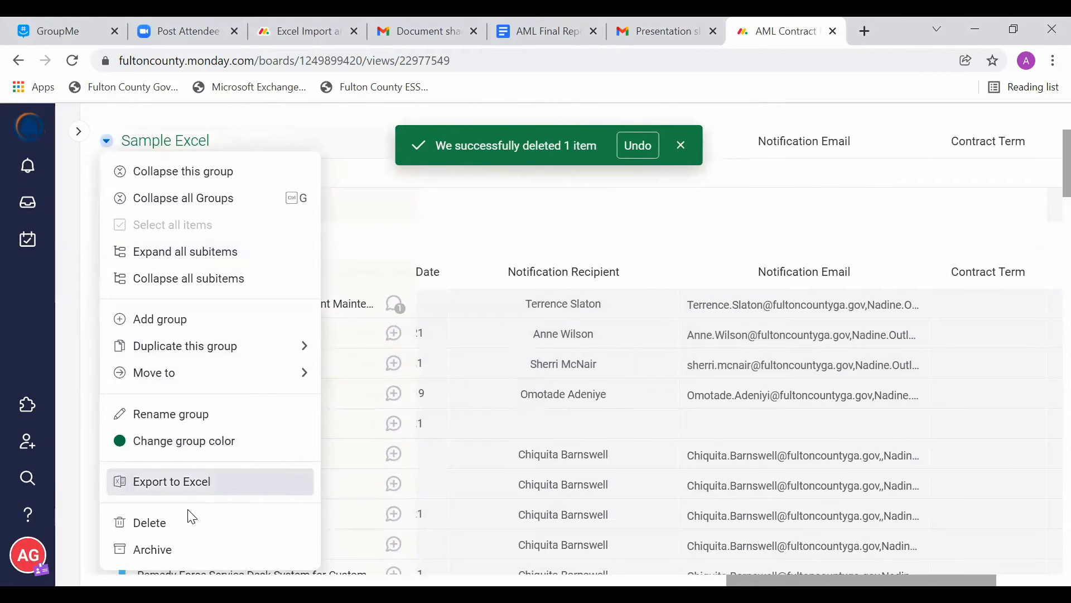
pyautogui.click(207, 521)
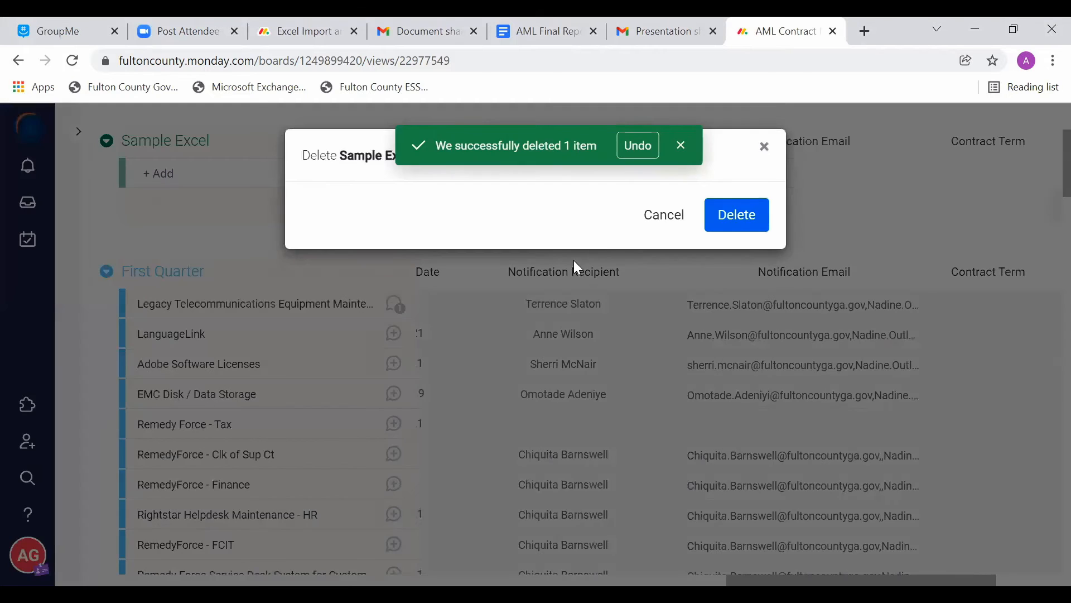
pyautogui.click(742, 228)
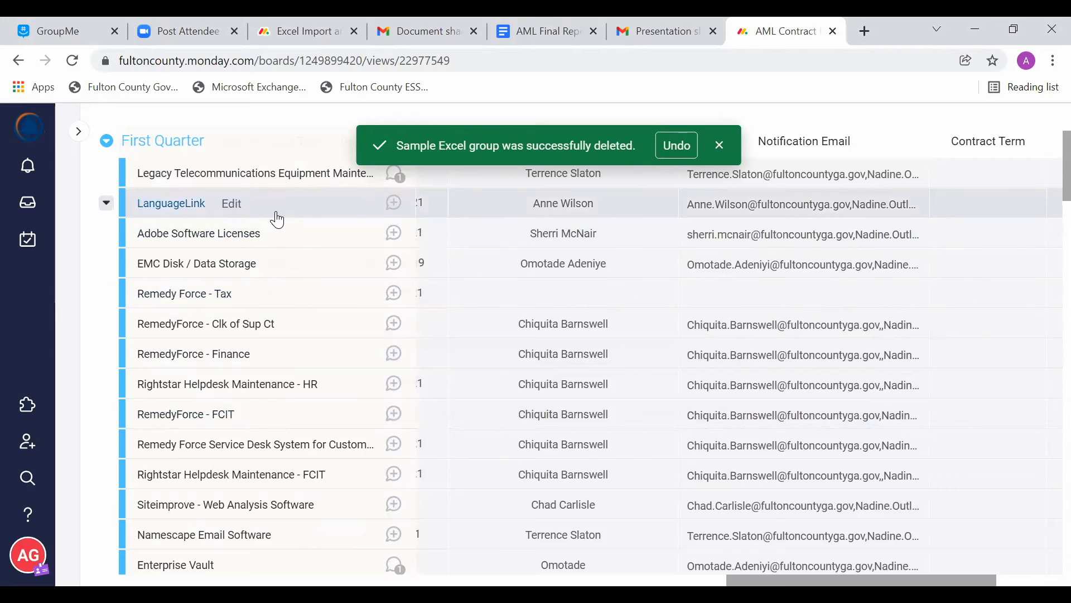
# Step: Create a new item at the head of the First Quarter group
pyautogui.scroll(3, 201, 249)
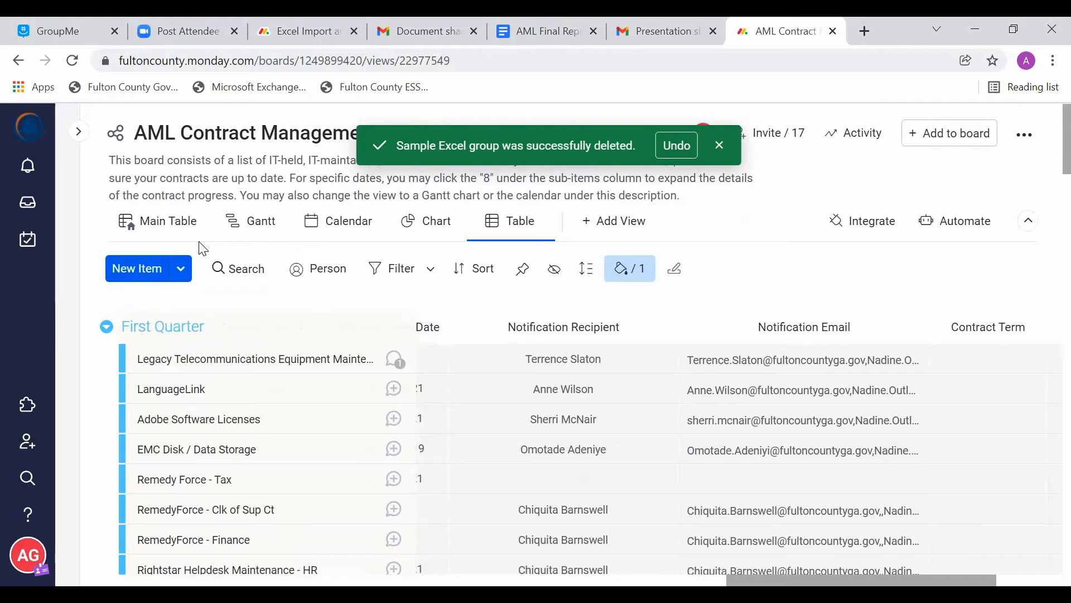
pyautogui.scroll(-2, 203, 248)
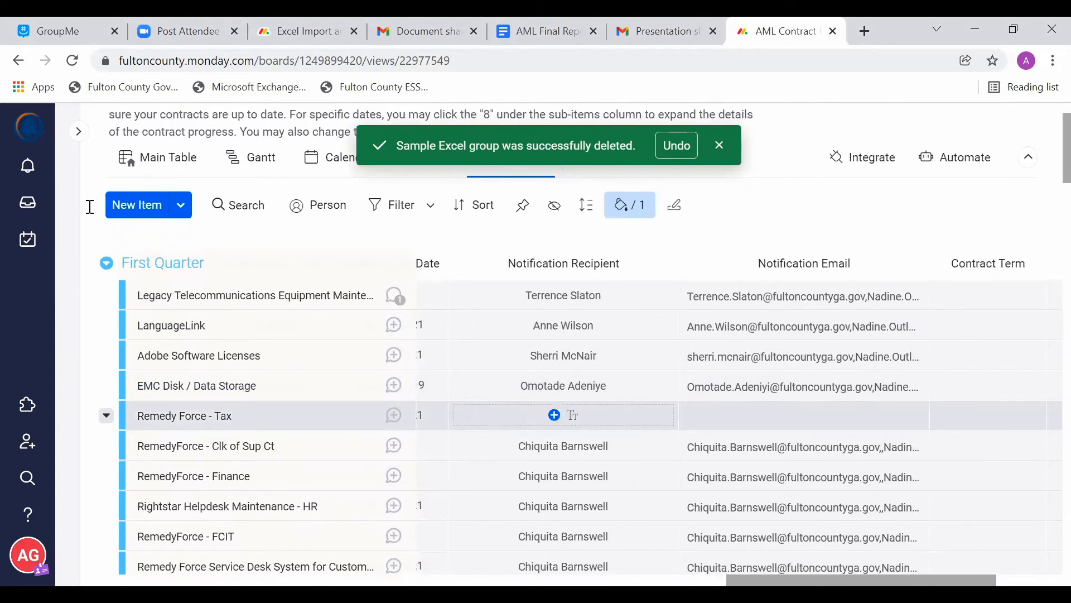
pyautogui.click(143, 206)
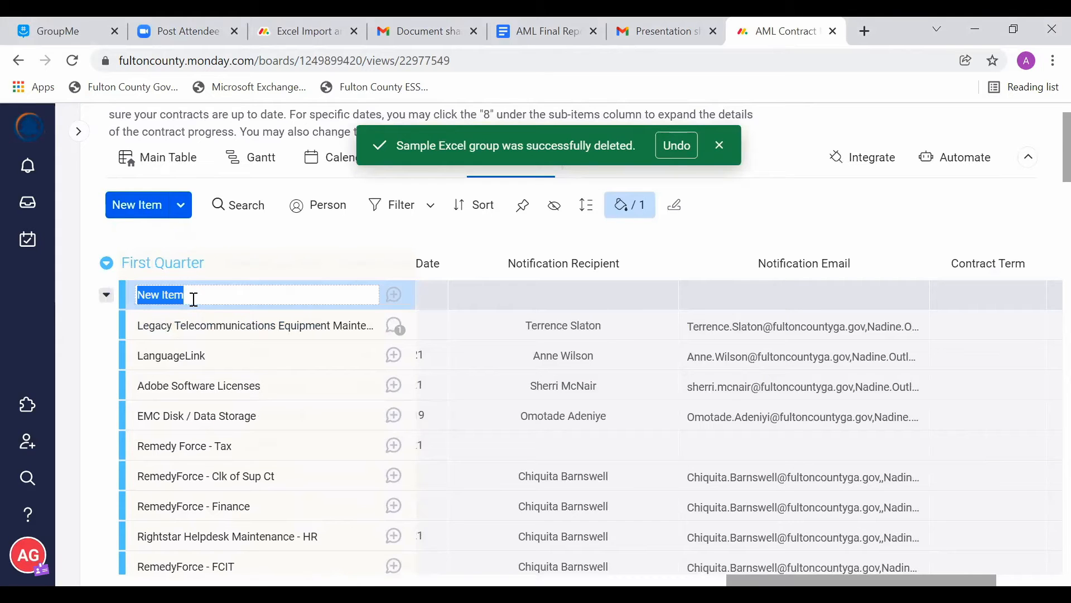
pyautogui.click(132, 302)
pyautogui.moveTo(130, 343); pyautogui.dragTo(130, 303)
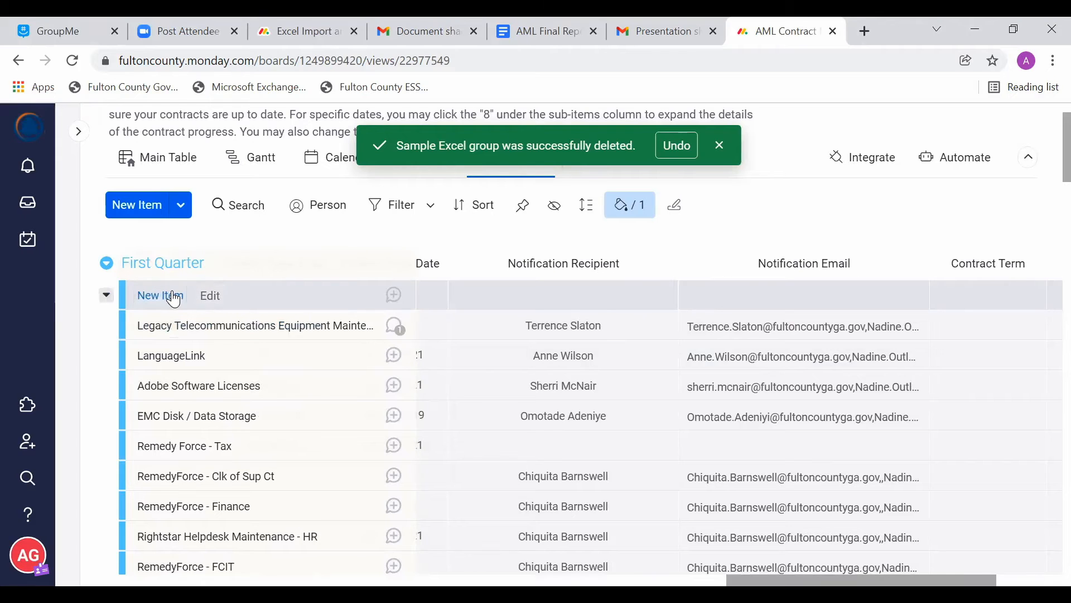
pyautogui.click(175, 300)
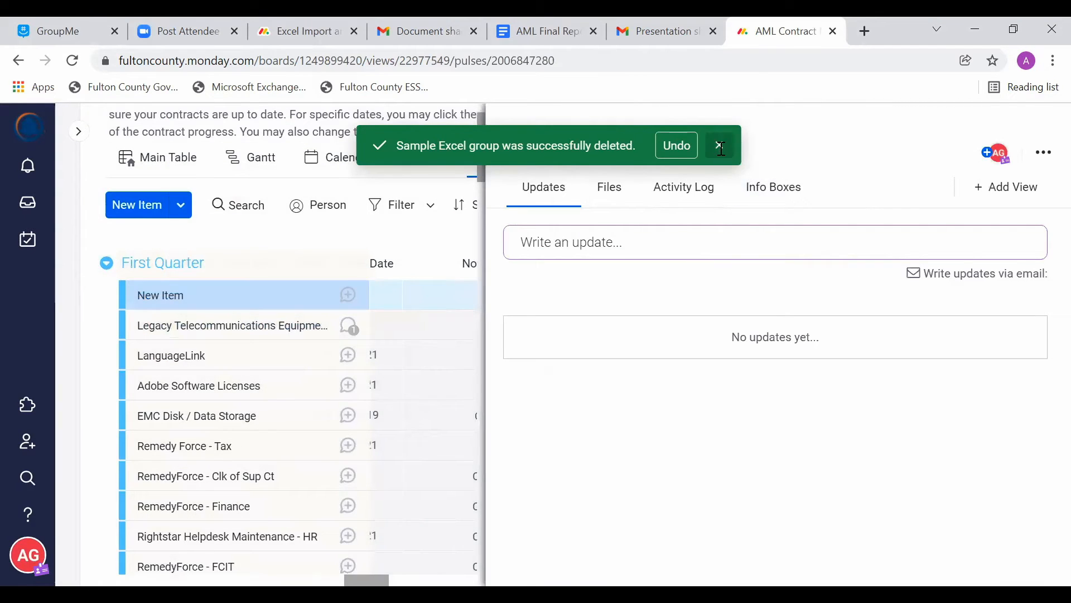
pyautogui.click(719, 145)
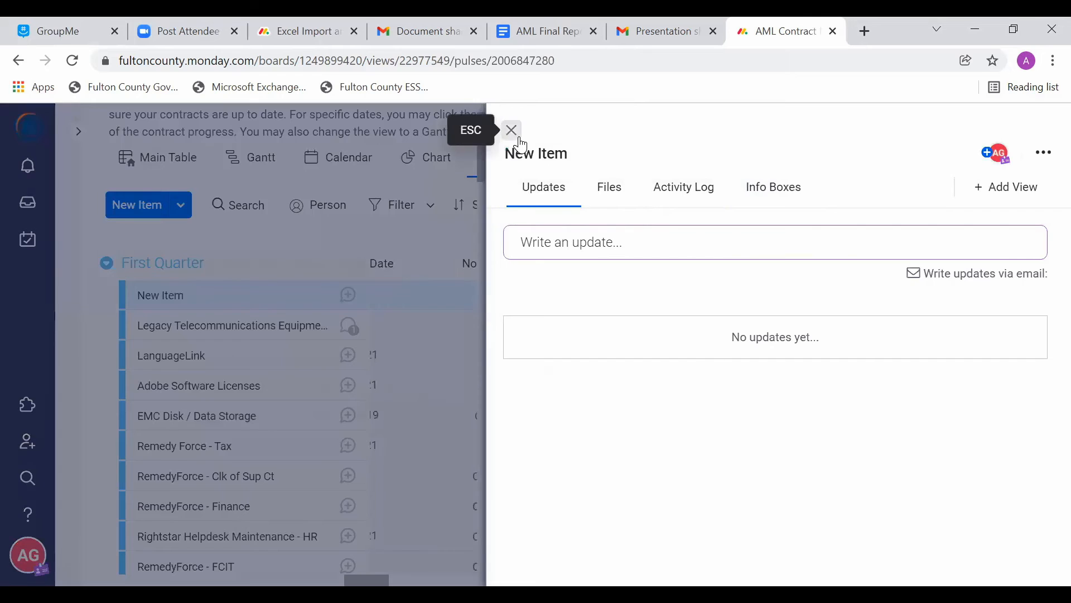
pyautogui.click(511, 130)
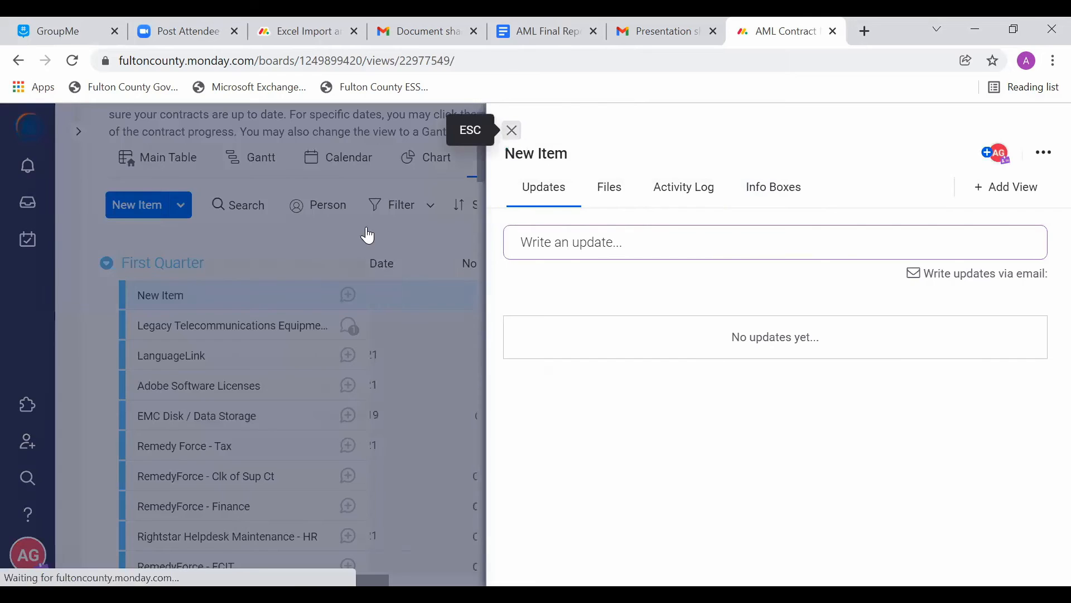
# Step: Rename the new item in First Quarter as Sample
pyautogui.click(205, 297)
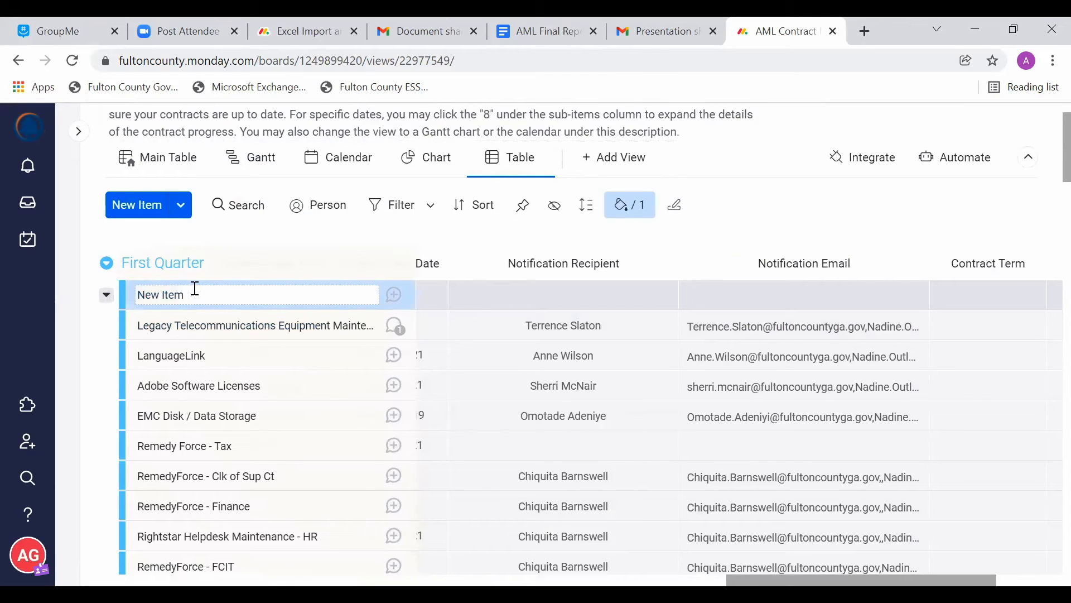
pyautogui.doubleClick(195, 291)
pyautogui.press('BackSpace')
pyautogui.press('BackSpace')
pyautogui.press('BackSpace')
pyautogui.click(504, 295)
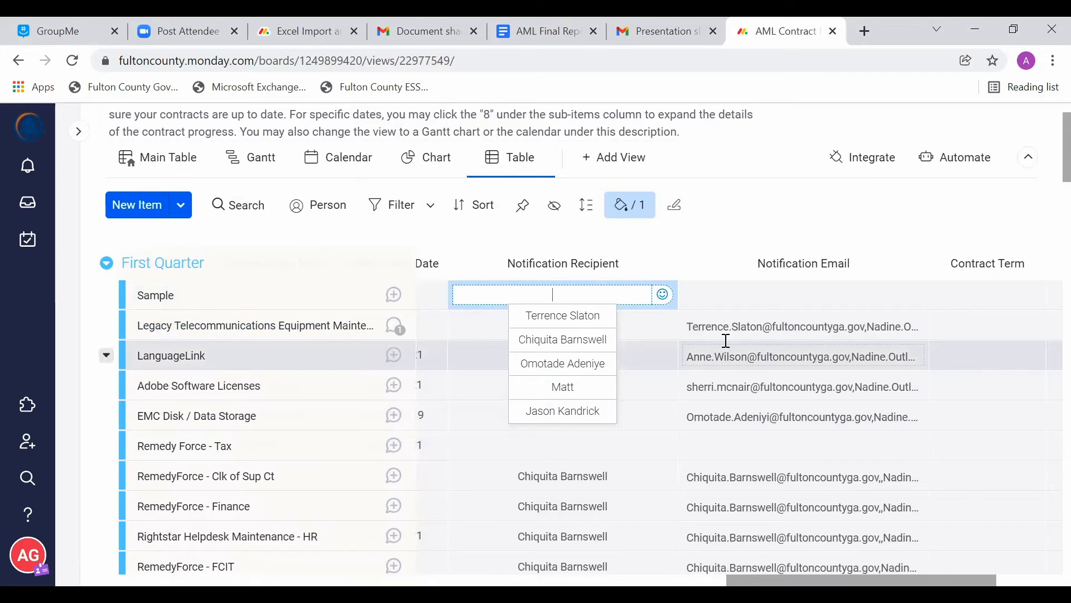
# Step: Examine the Sample item's unfilled columns in First Quarter, from Notification Recipient back to Subitems and Vendor Name
pyautogui.hscroll(4, 726, 341)
pyautogui.hscroll(-10, 726, 340)
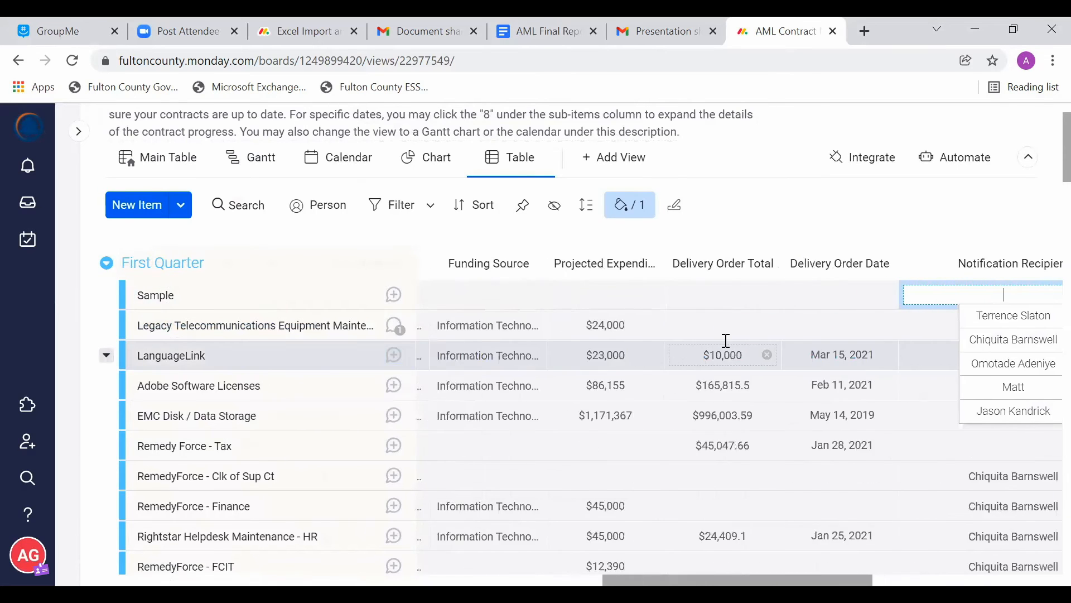
pyautogui.hscroll(-10, 726, 341)
pyautogui.scroll(-1, 726, 346)
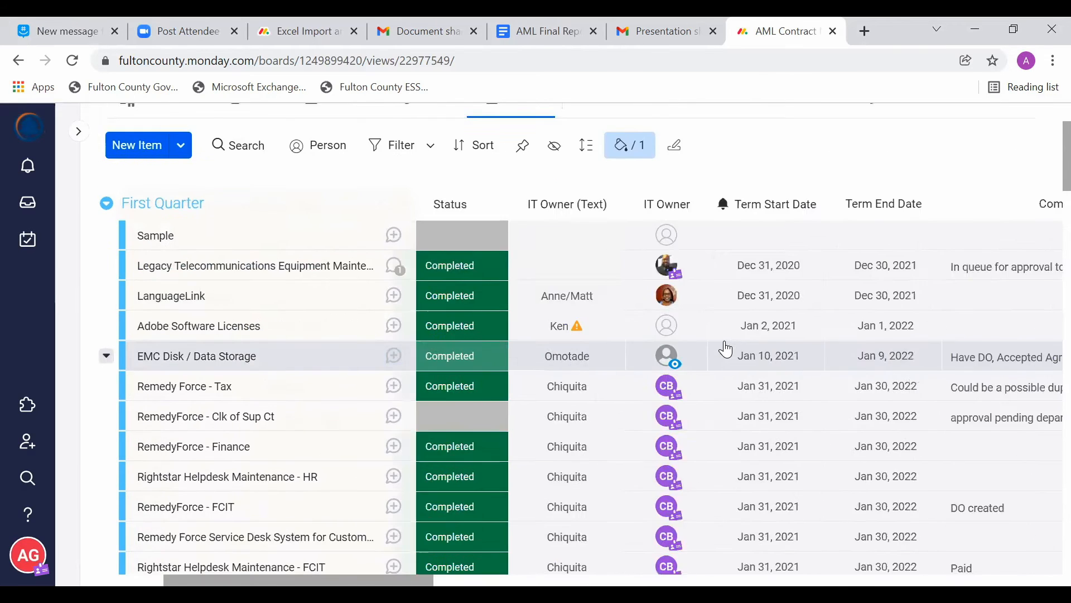
pyautogui.hscroll(-5, 726, 350)
pyautogui.scroll(-2, 726, 346)
pyautogui.scroll(2, 724, 349)
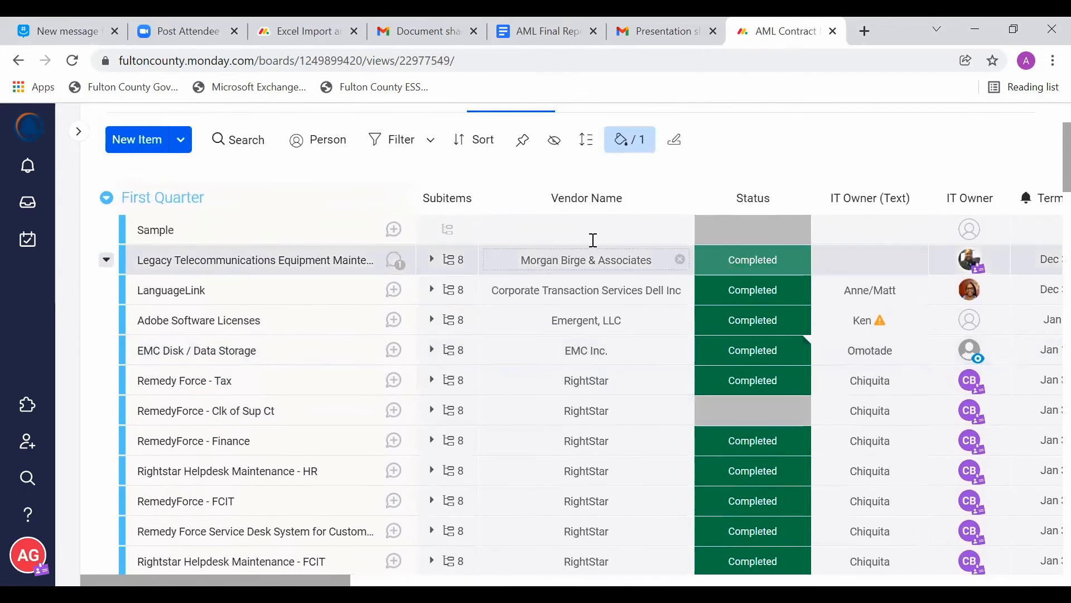
pyautogui.scroll(1, 828, 219)
pyautogui.hscroll(2, 781, 229)
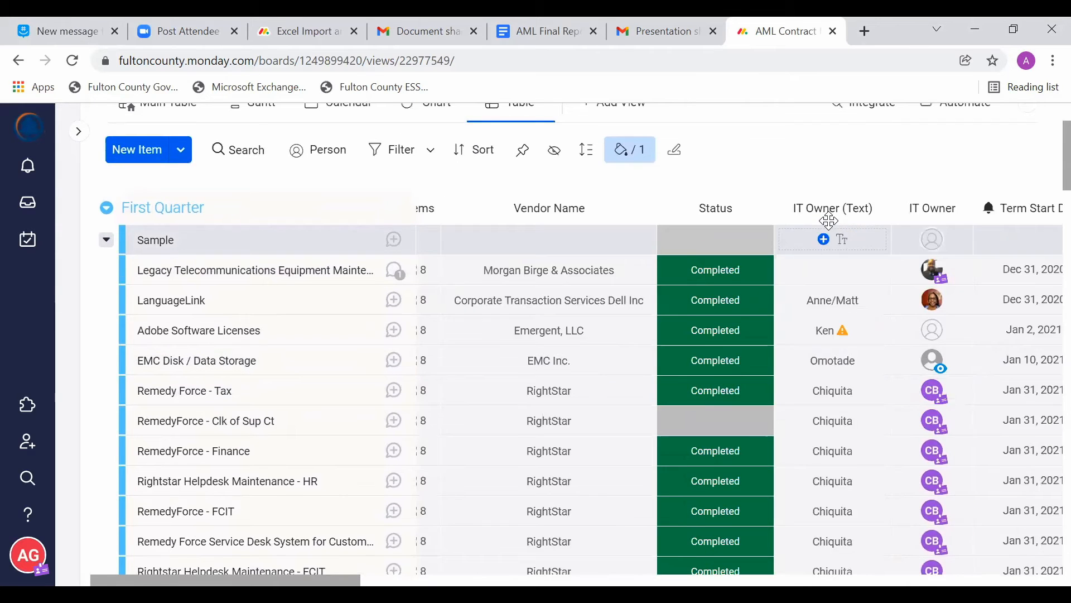
# Step: Try the On hold, Needs Attention and Completed labels on the Sample item's Status, and settle on Change Name
pyautogui.click(647, 244)
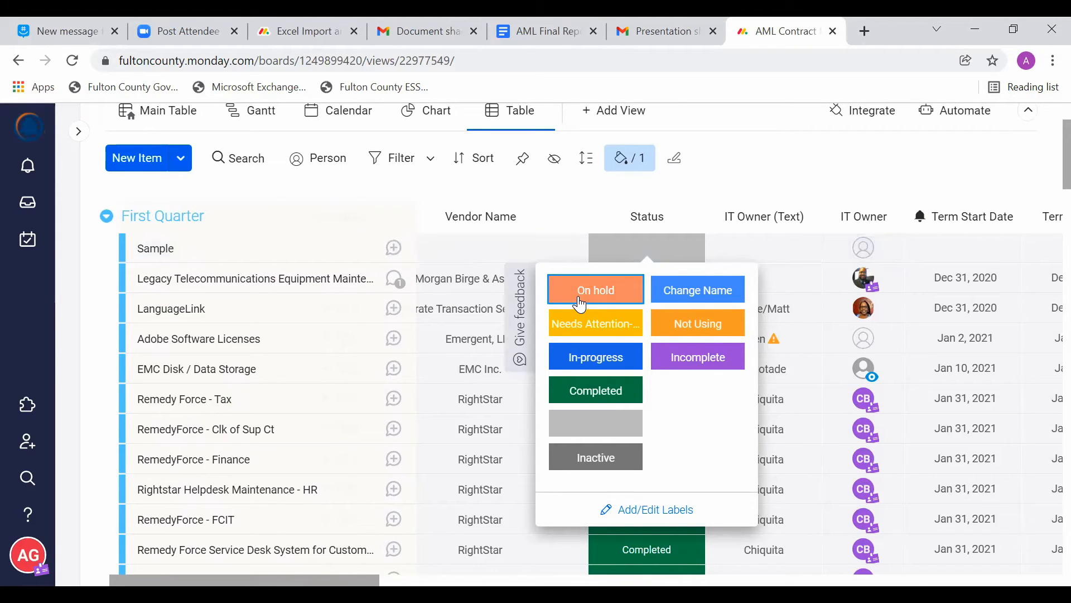
pyautogui.click(609, 289)
pyautogui.click(643, 260)
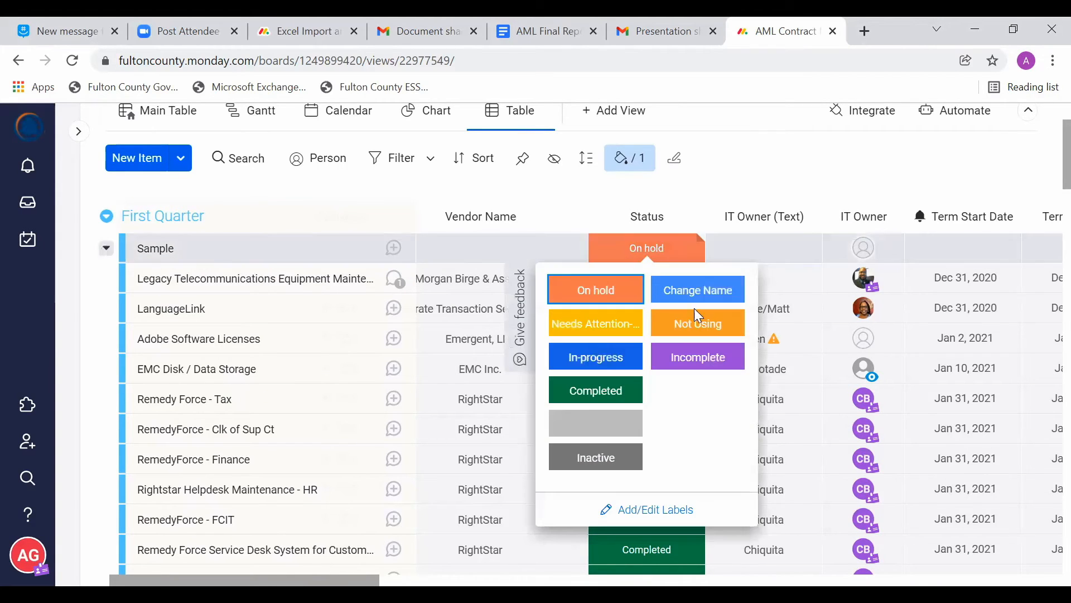
pyautogui.click(597, 321)
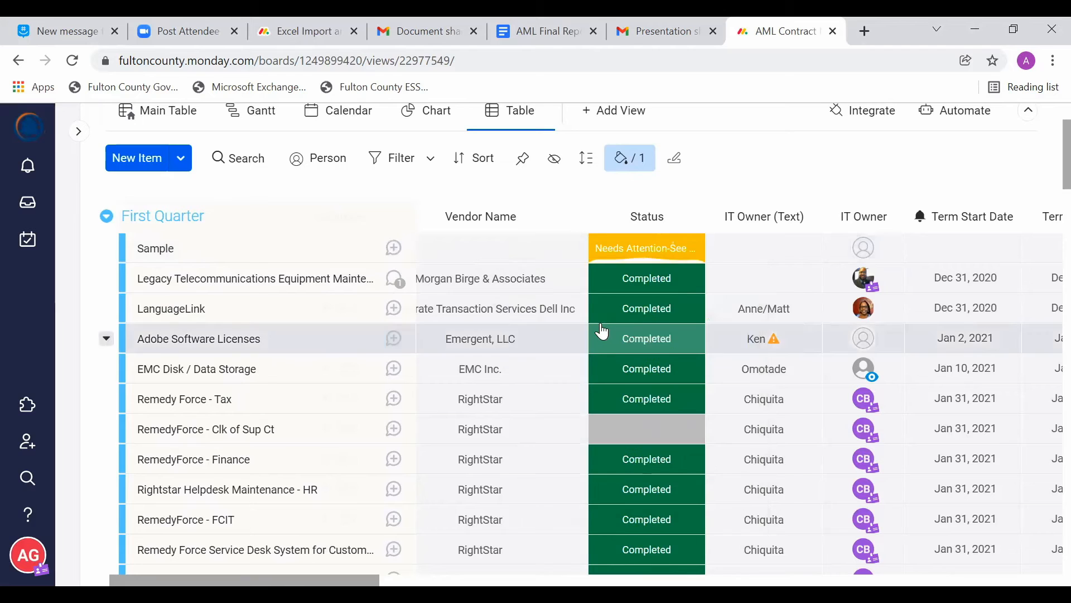
pyautogui.click(688, 247)
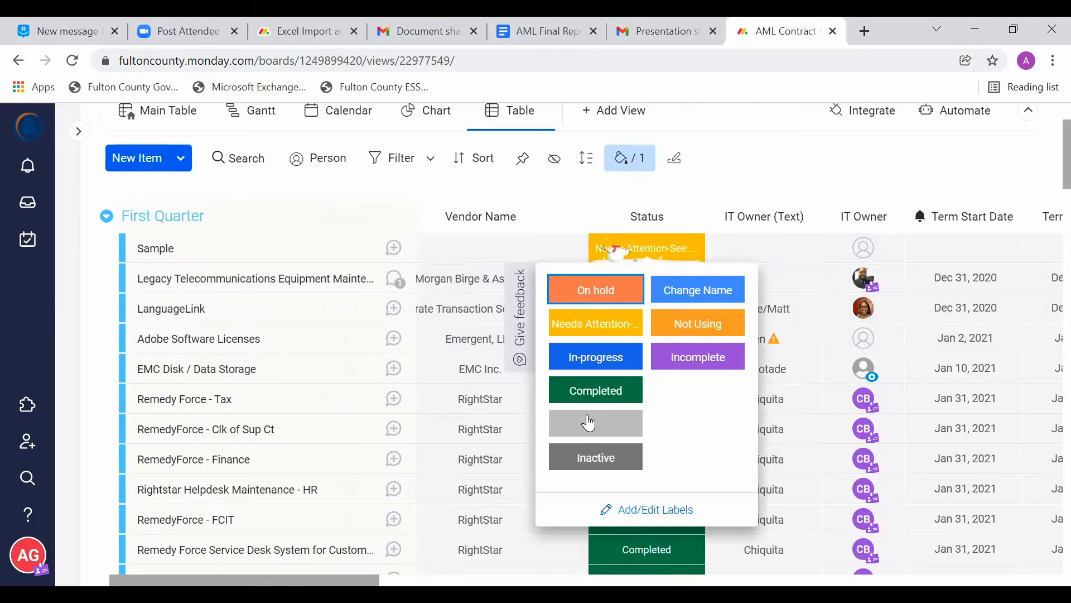
pyautogui.click(595, 390)
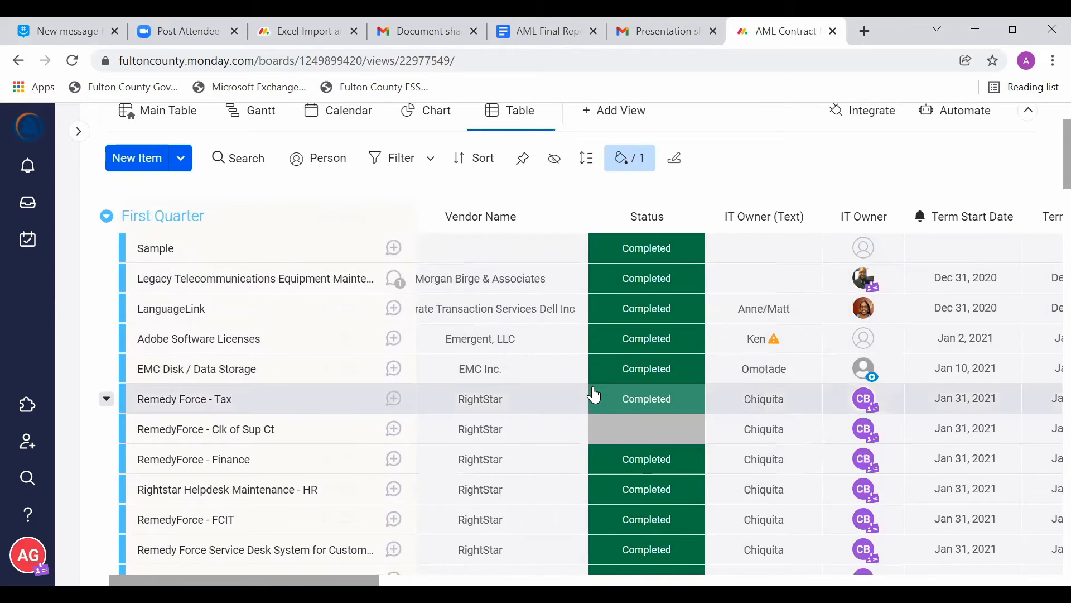
pyautogui.click(681, 254)
pyautogui.click(692, 291)
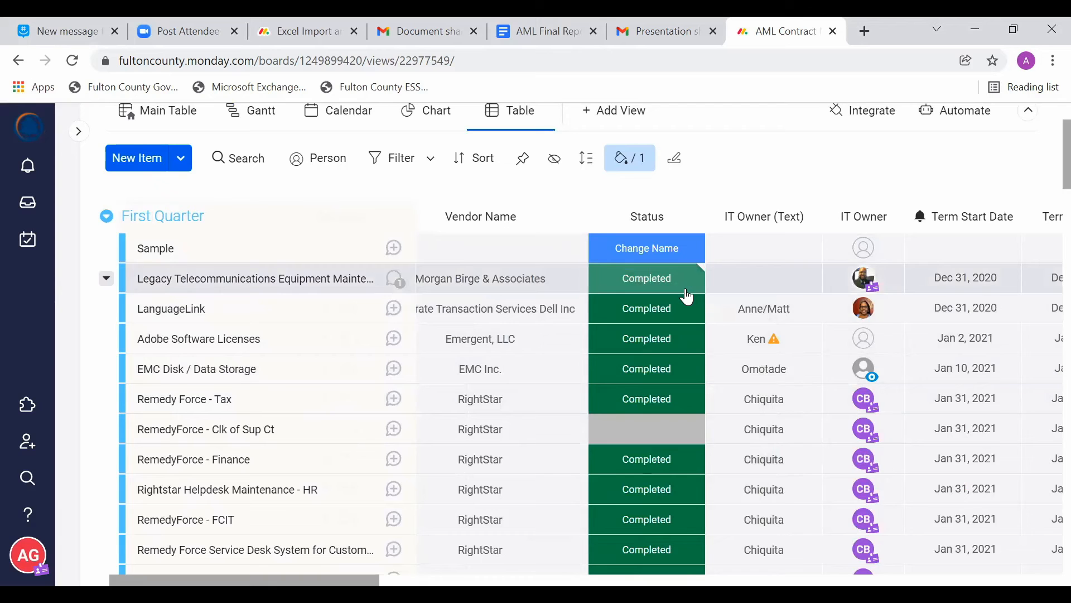
# Step: Review the First Quarter columns from IT Owner and the term dates through Comments, Vendor Number and Description to Delivery Order Date
pyautogui.hscroll(3, 449, 296)
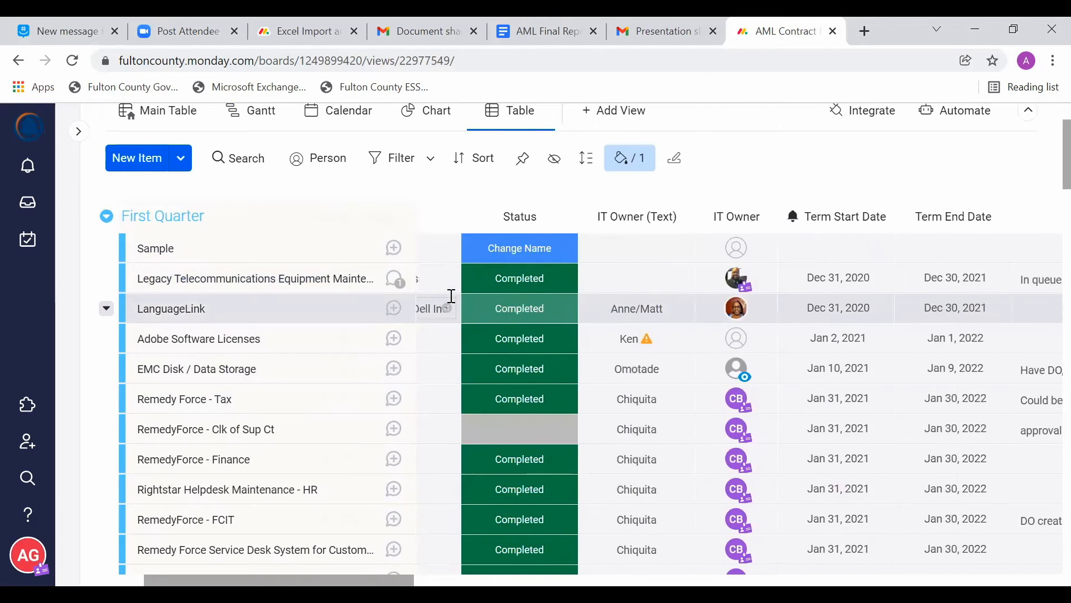
pyautogui.hscroll(4, 451, 297)
pyautogui.hscroll(3, 452, 296)
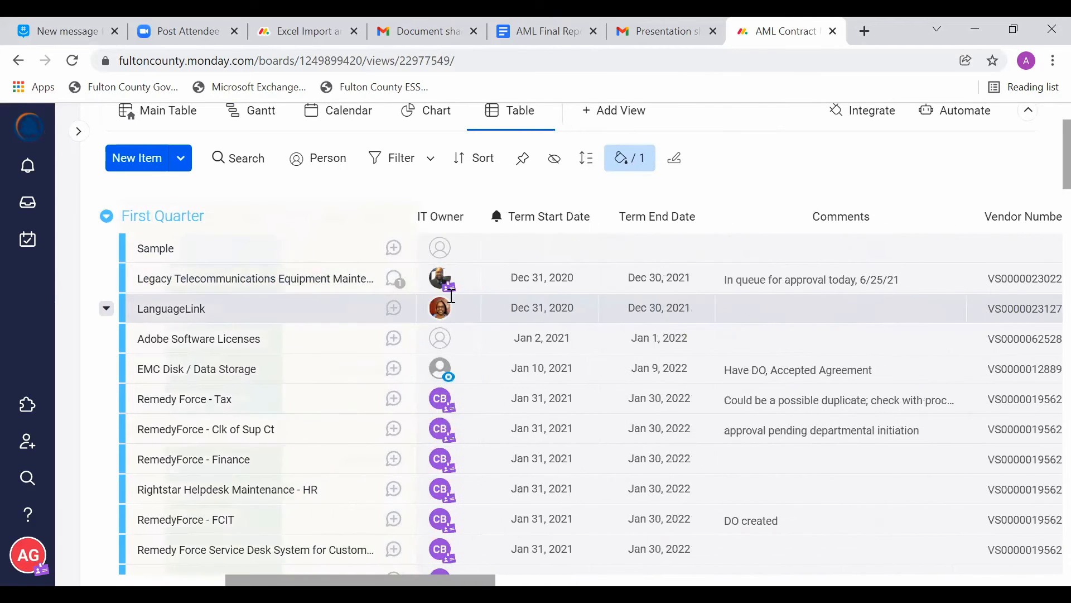
pyautogui.hscroll(8, 754, 282)
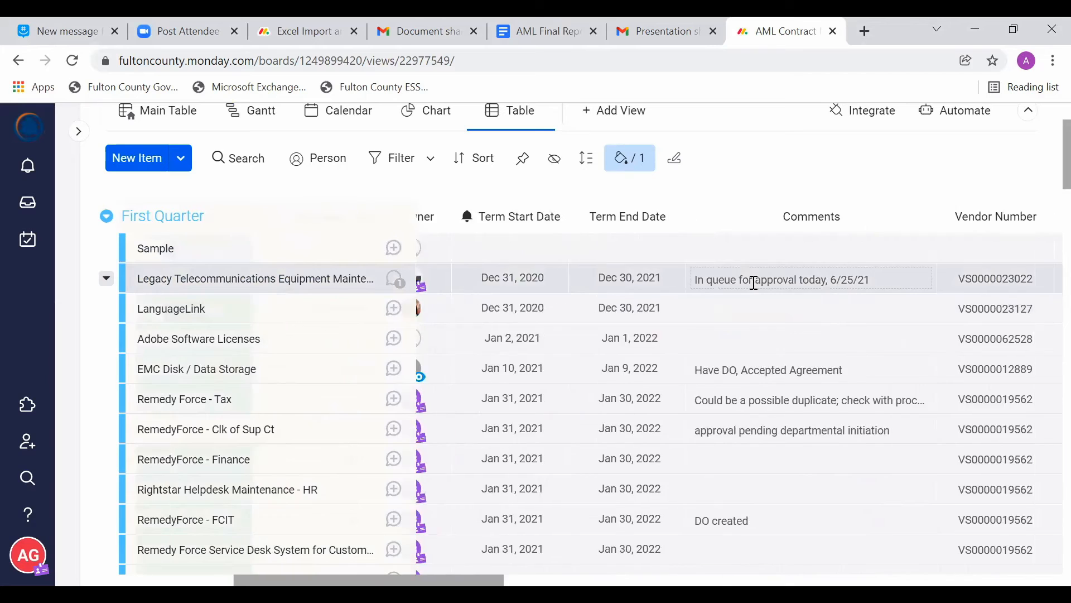
pyautogui.hscroll(8, 754, 283)
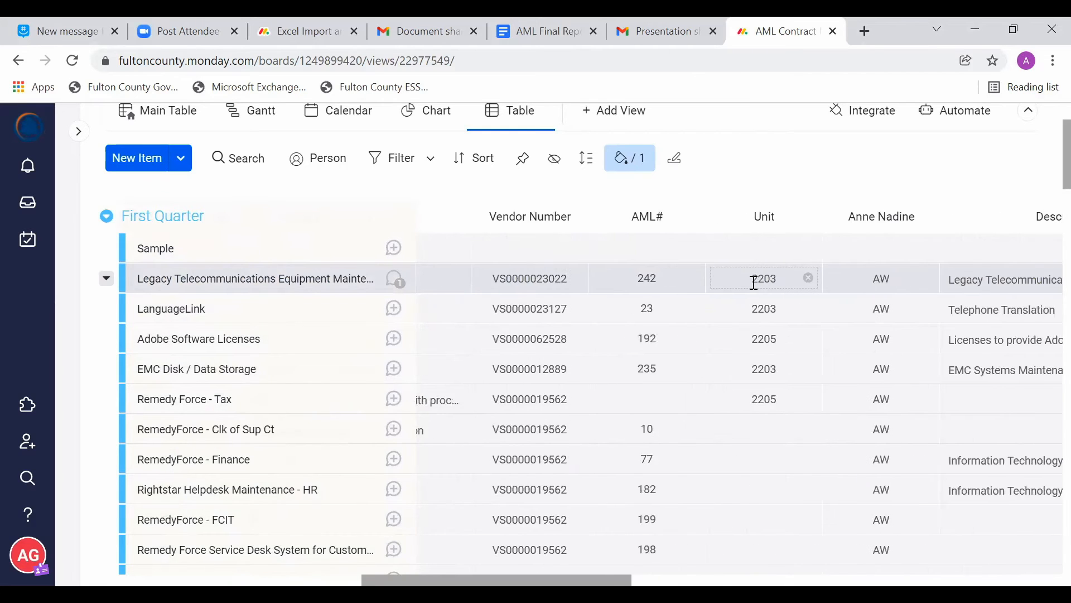
pyautogui.hscroll(2, 754, 283)
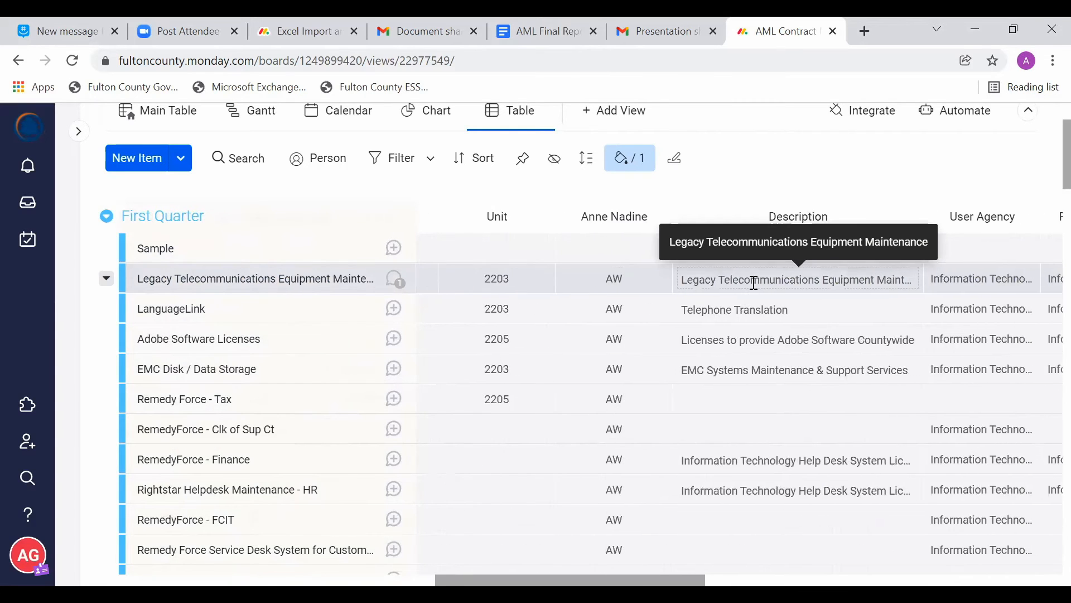
pyautogui.hscroll(3, 754, 282)
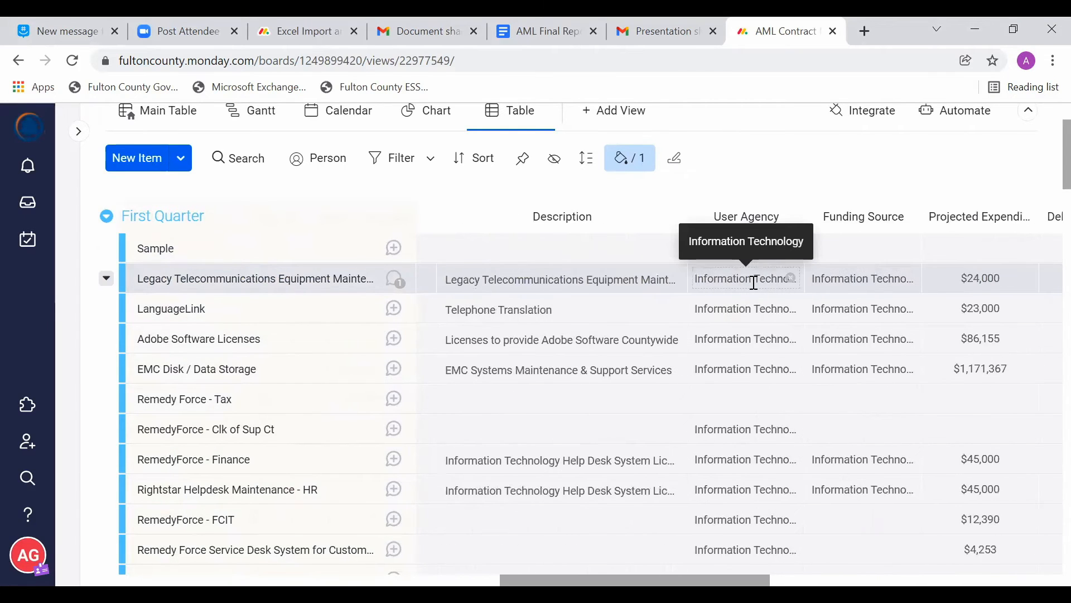
pyautogui.hscroll(2, 754, 282)
pyautogui.hscroll(4, 835, 317)
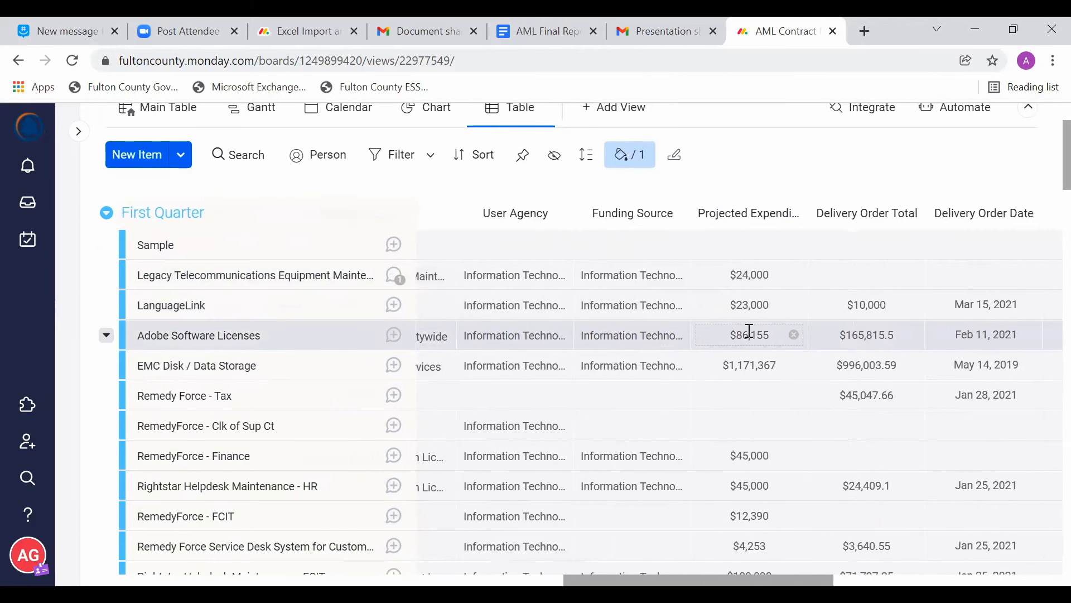
# Step: Move the Sample item from First Quarter to the 2nd, 3rd, and 4th Quarter group
pyautogui.hscroll(-15, 749, 332)
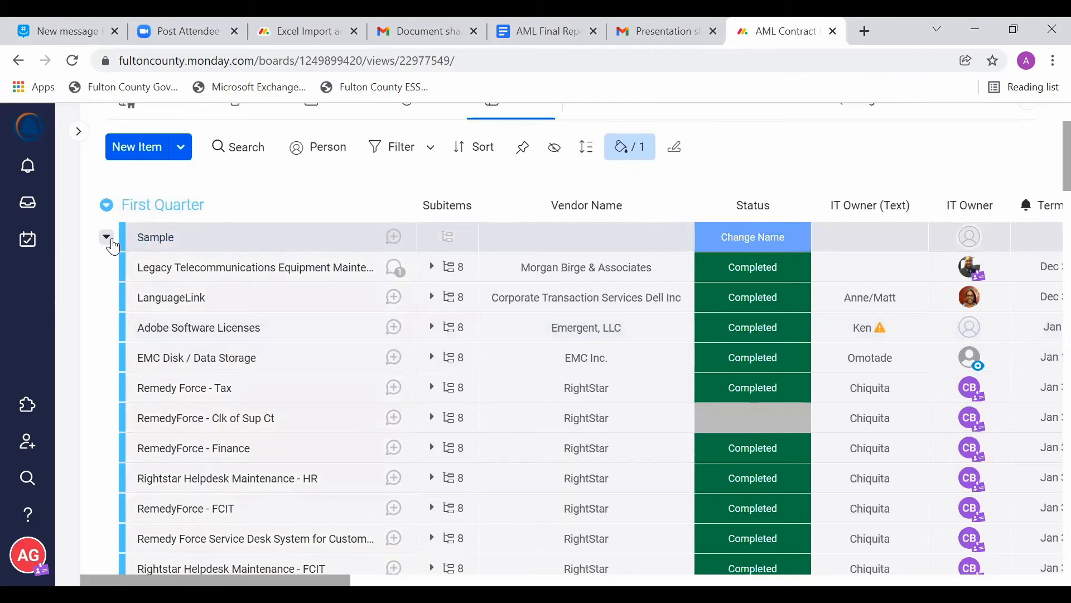
pyautogui.click(106, 238)
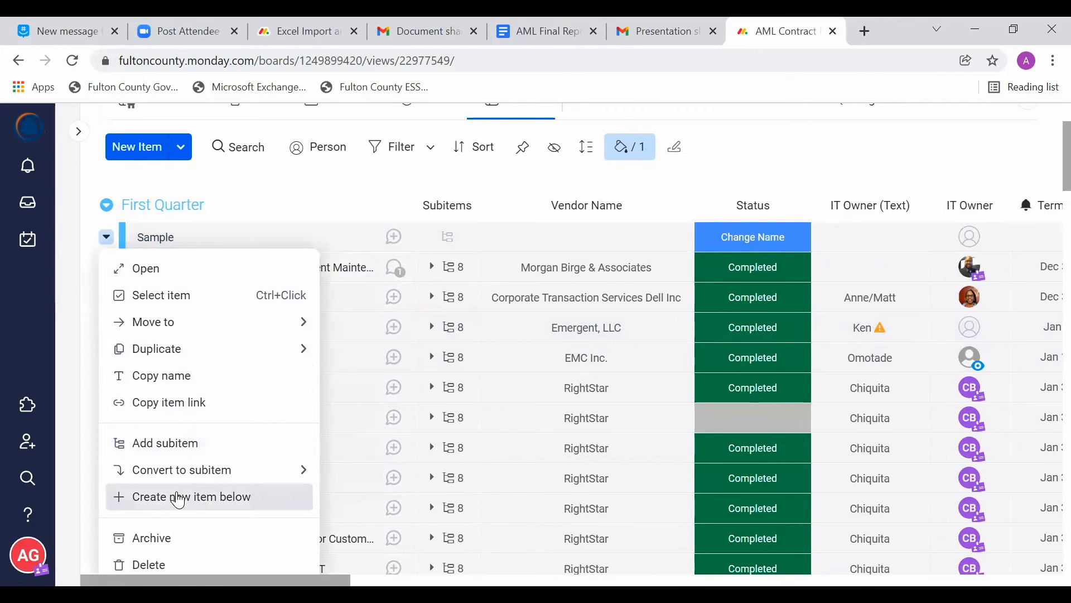
pyautogui.moveTo(185, 324)
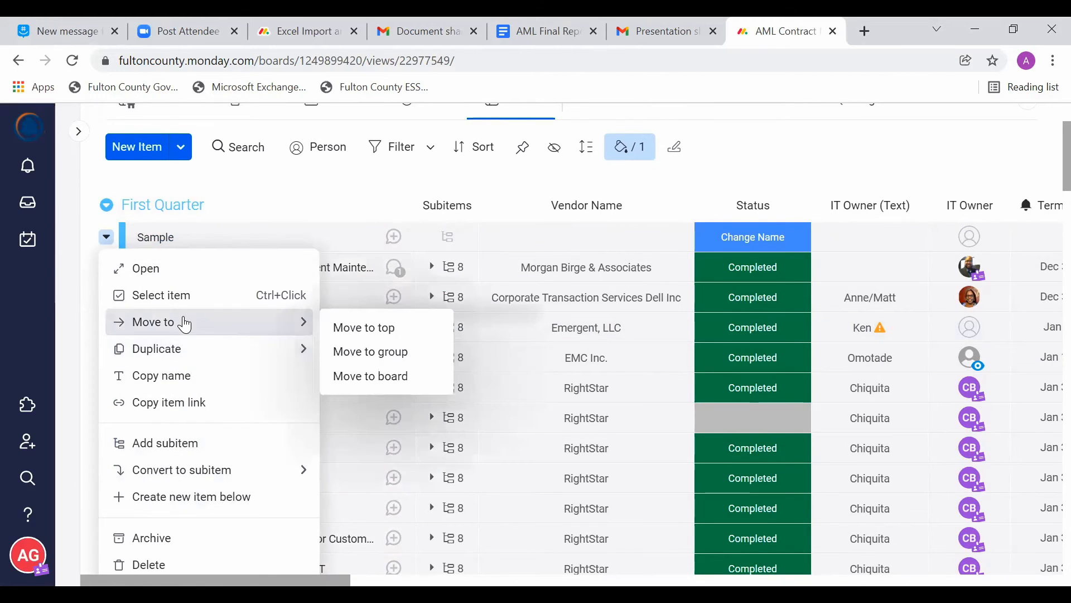
pyautogui.click(371, 351)
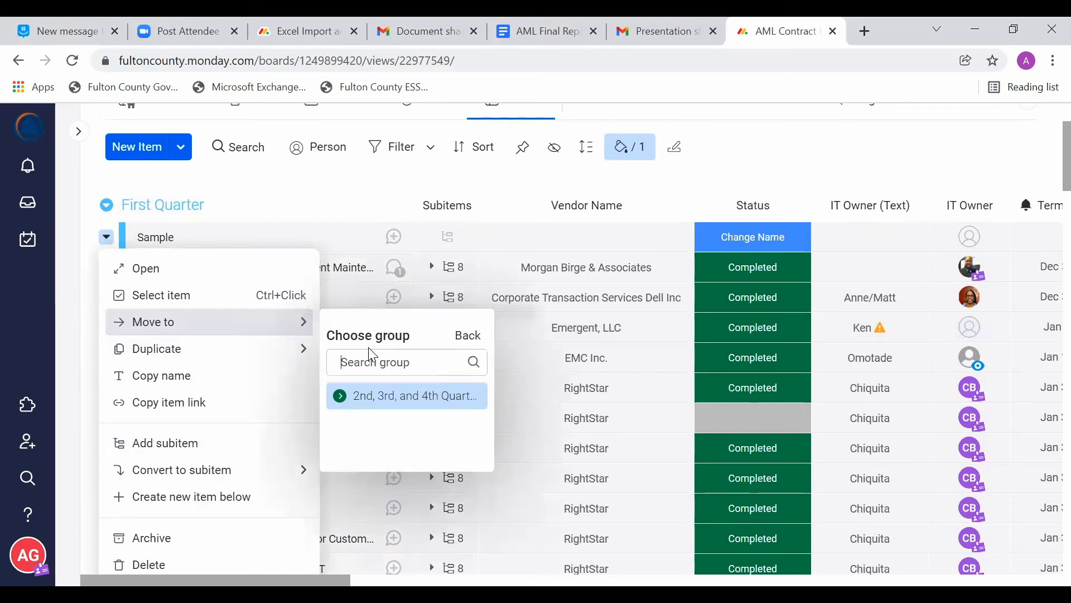
pyautogui.click(409, 397)
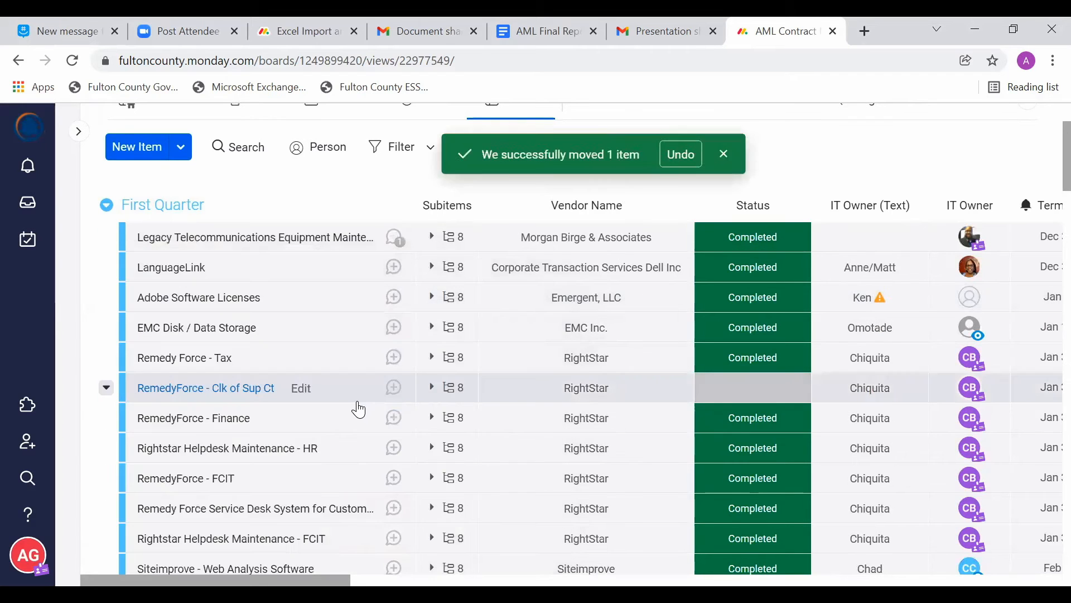
# Step: Find the moved Sample item in 2nd, 3rd, and 4th Quarter and check the batch actions offered when it is selected
pyautogui.scroll(-1, 412, 364)
pyautogui.scroll(-16, 409, 361)
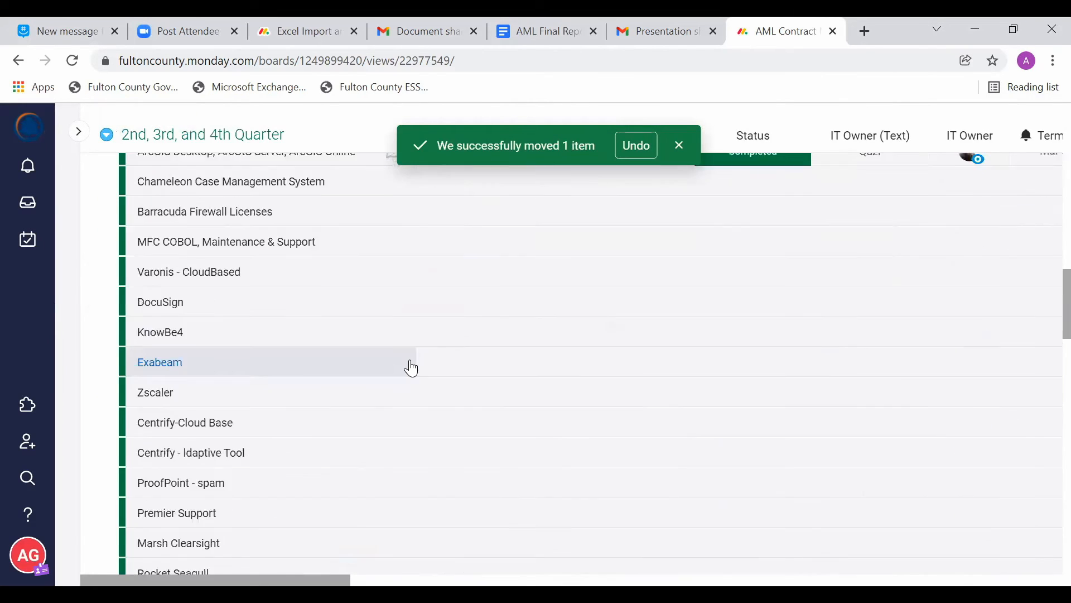
pyautogui.scroll(4, 410, 361)
pyautogui.scroll(4, 411, 368)
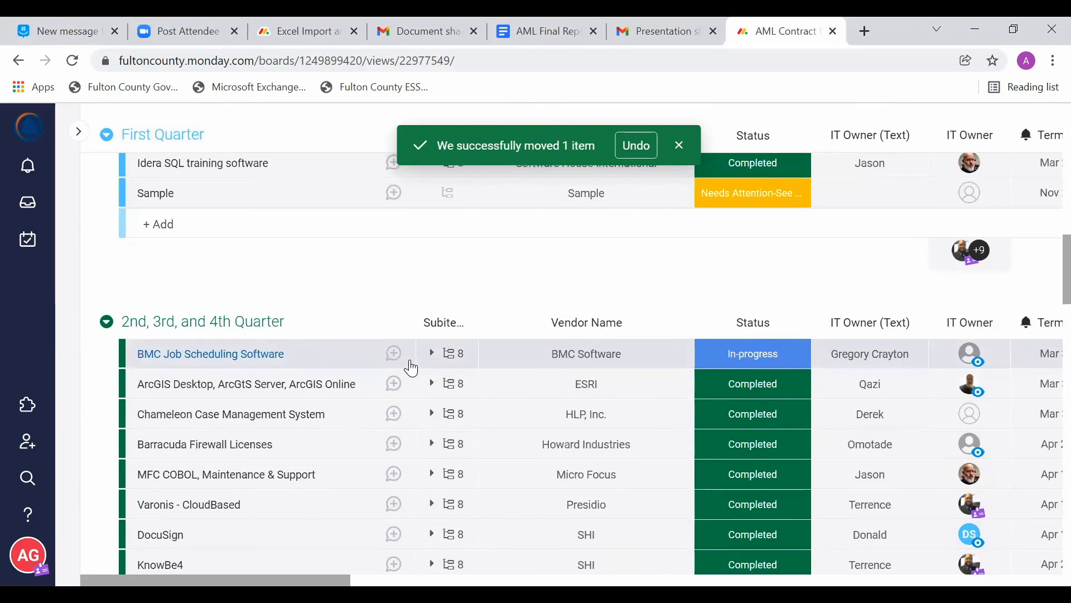
pyautogui.scroll(-4, 412, 368)
pyautogui.scroll(-18, 411, 369)
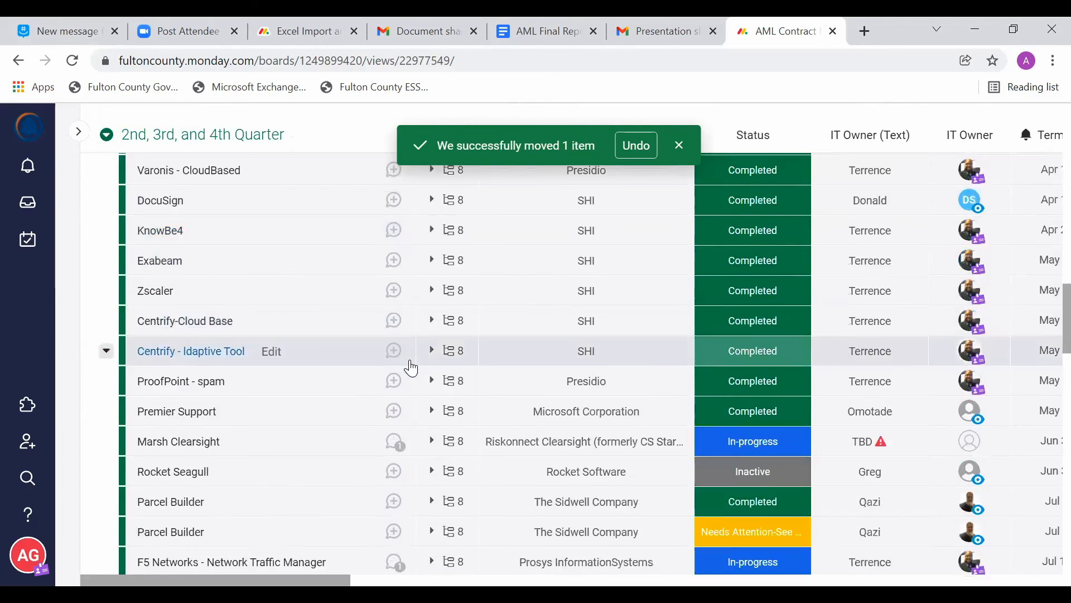
pyautogui.scroll(-20, 411, 368)
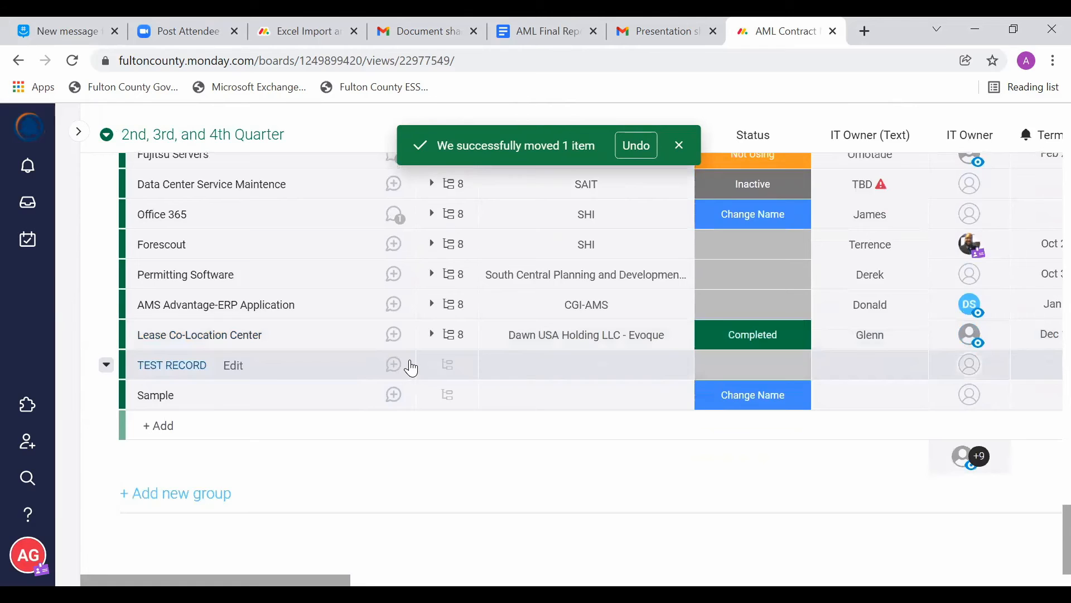
pyautogui.click(133, 399)
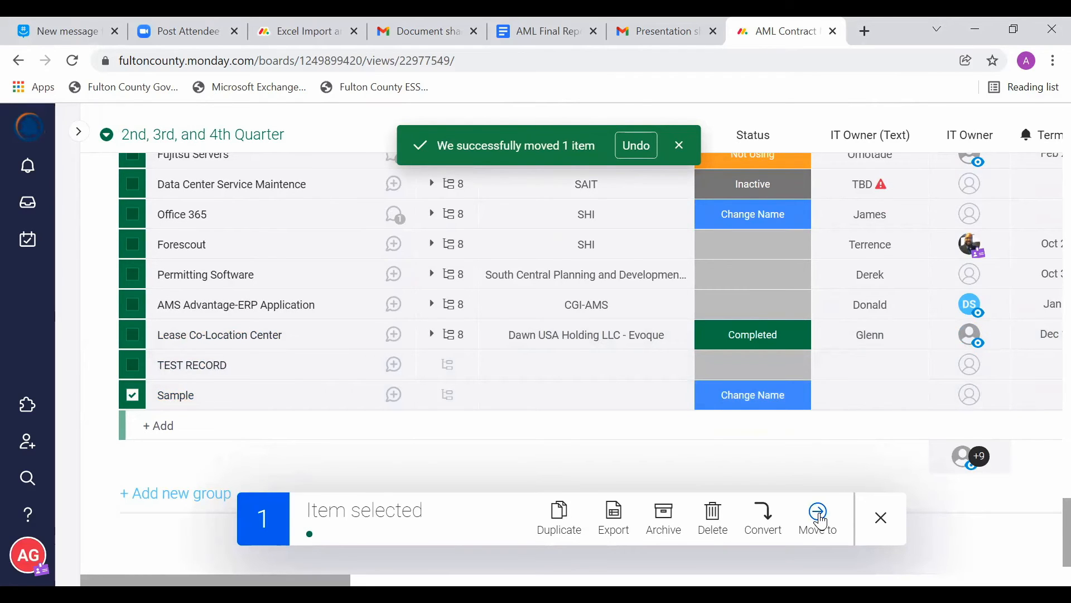
pyautogui.click(880, 521)
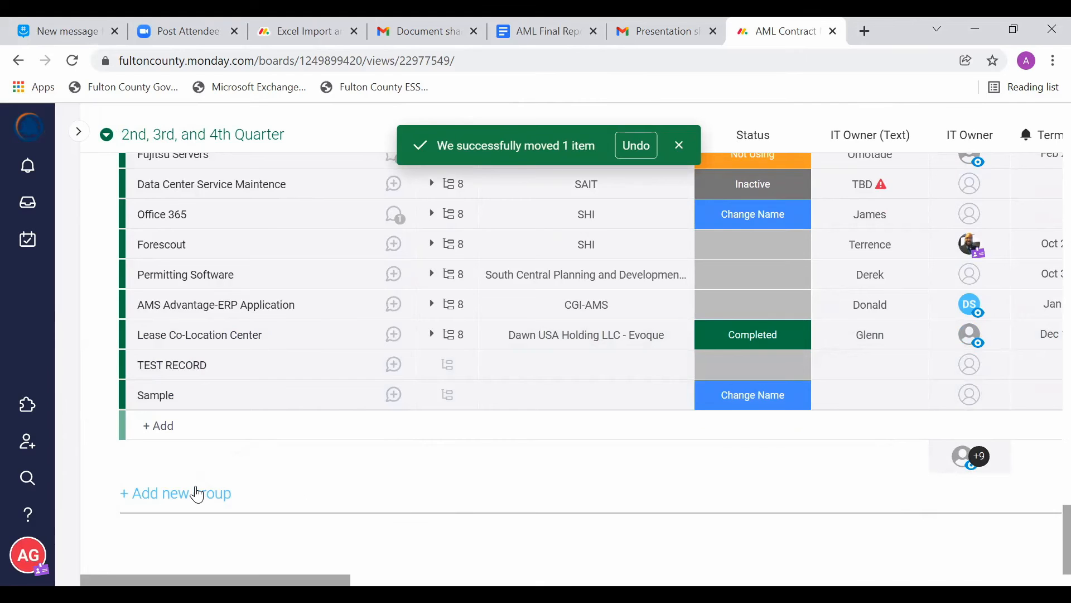
# Step: Add a new group below 2nd, 3rd, and 4th Quarter and name it Sample Group
pyautogui.click(172, 502)
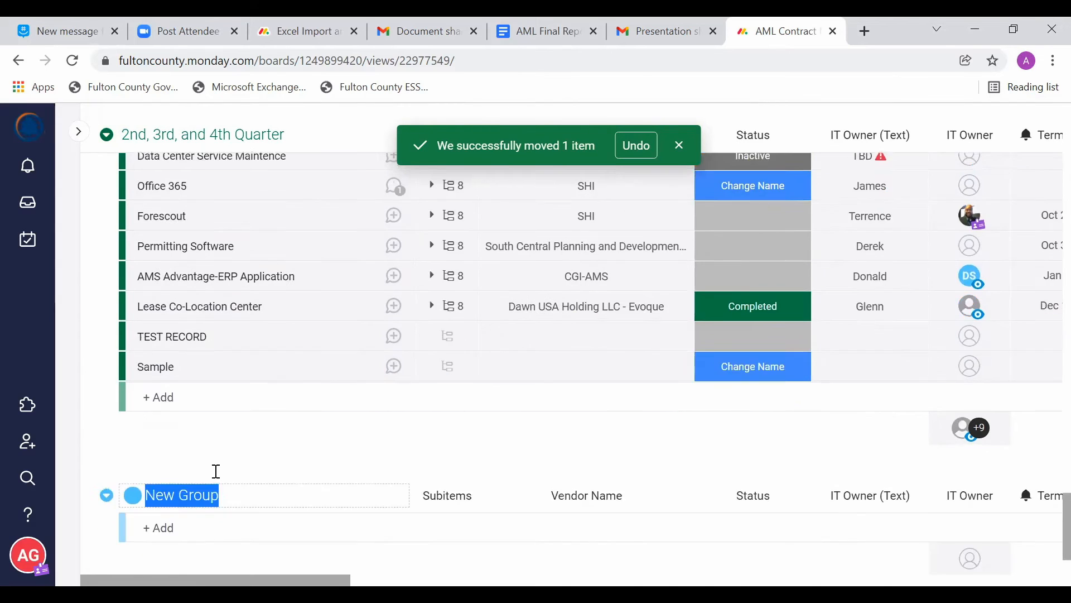
pyautogui.click(165, 386)
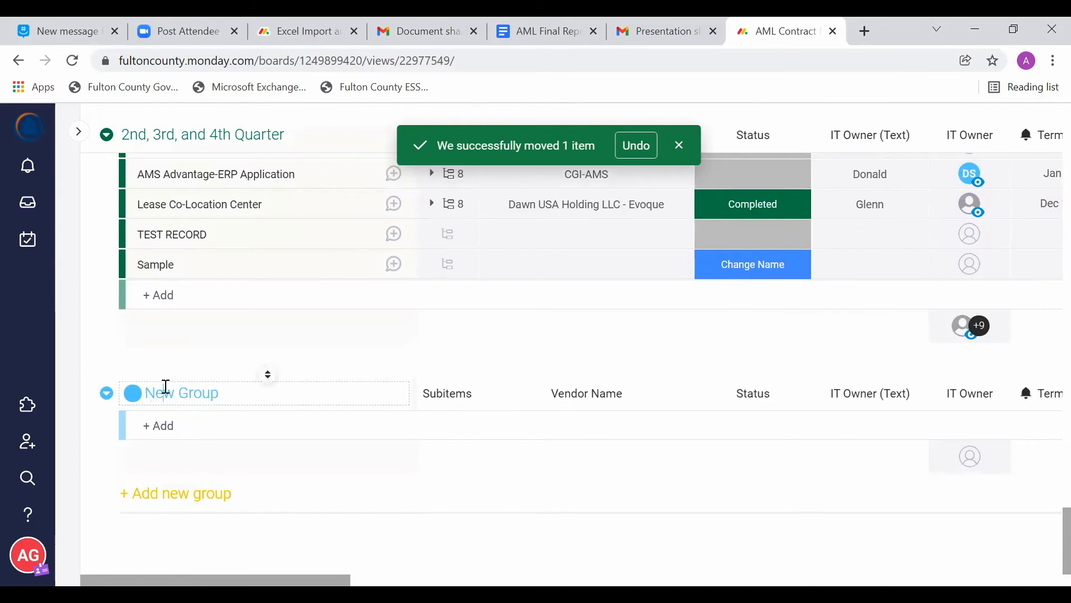
pyautogui.tripleClick(166, 386)
pyautogui.write('Sampl')
# Step: Move the Sample item from 2nd, 3rd, and 4th Quarter into Sample Group and look over its columns there
pyautogui.click(136, 265)
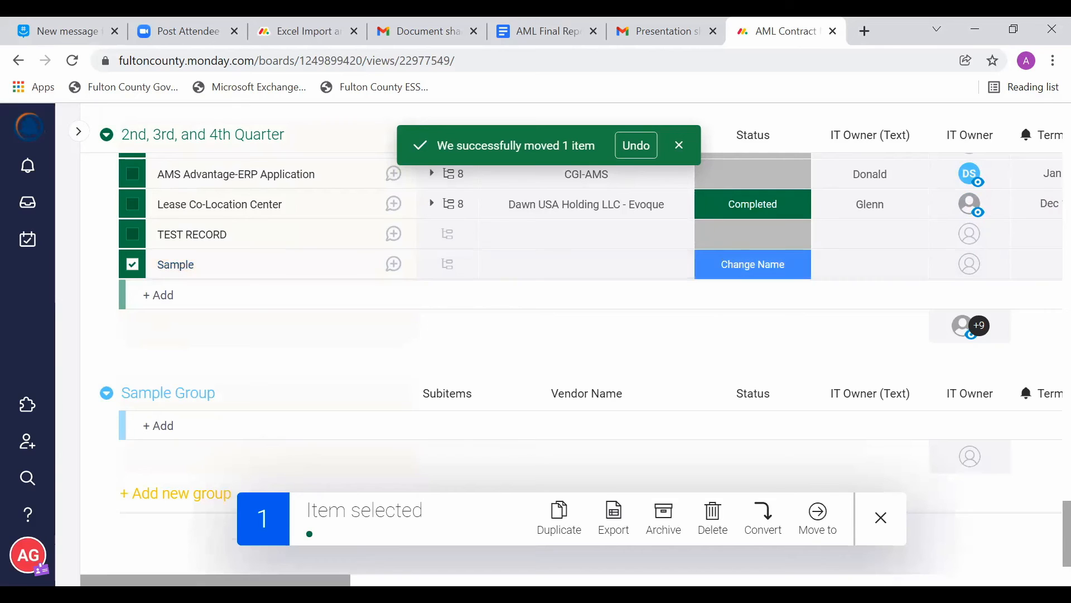
pyautogui.click(818, 514)
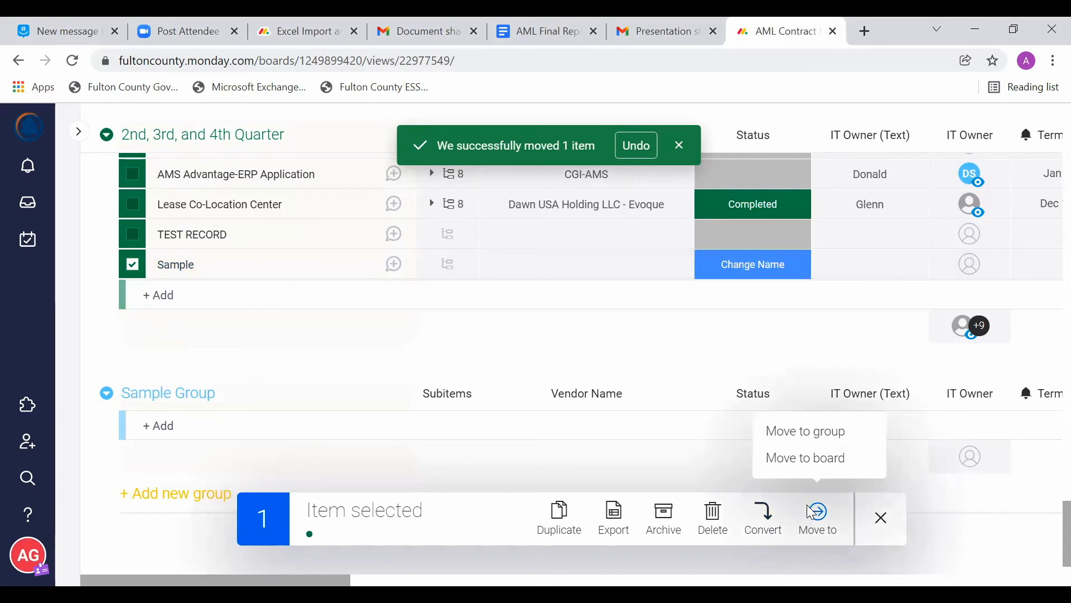
pyautogui.click(789, 432)
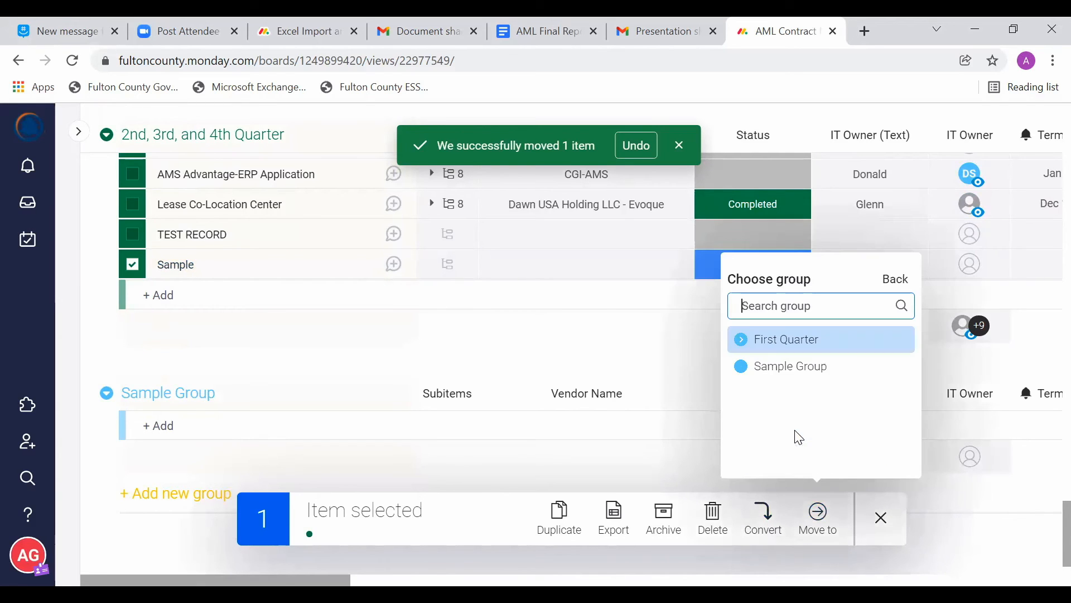
pyautogui.click(788, 367)
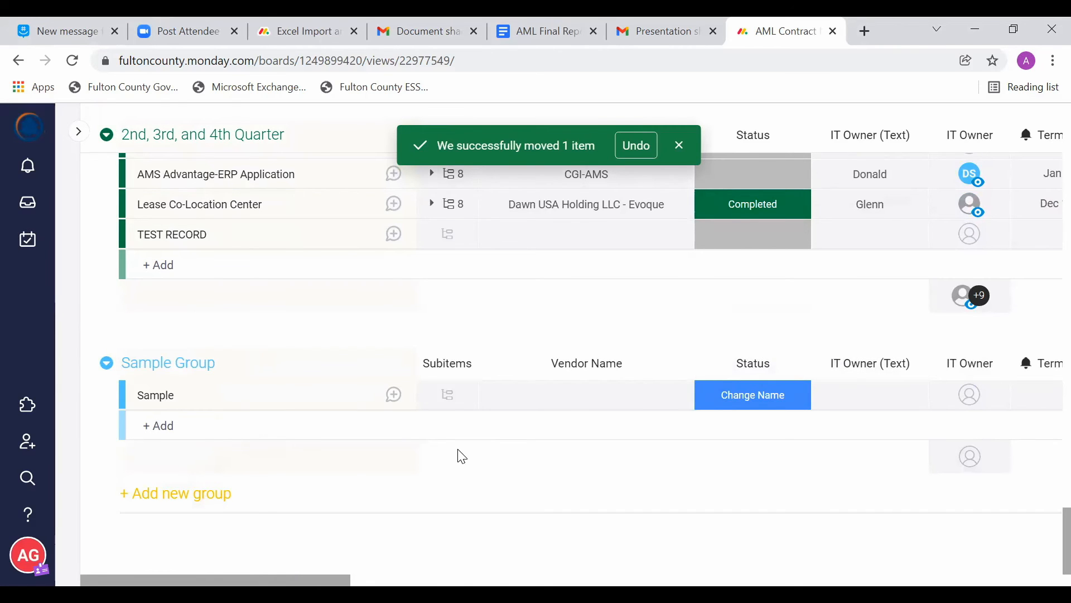
pyautogui.hscroll(8, 462, 457)
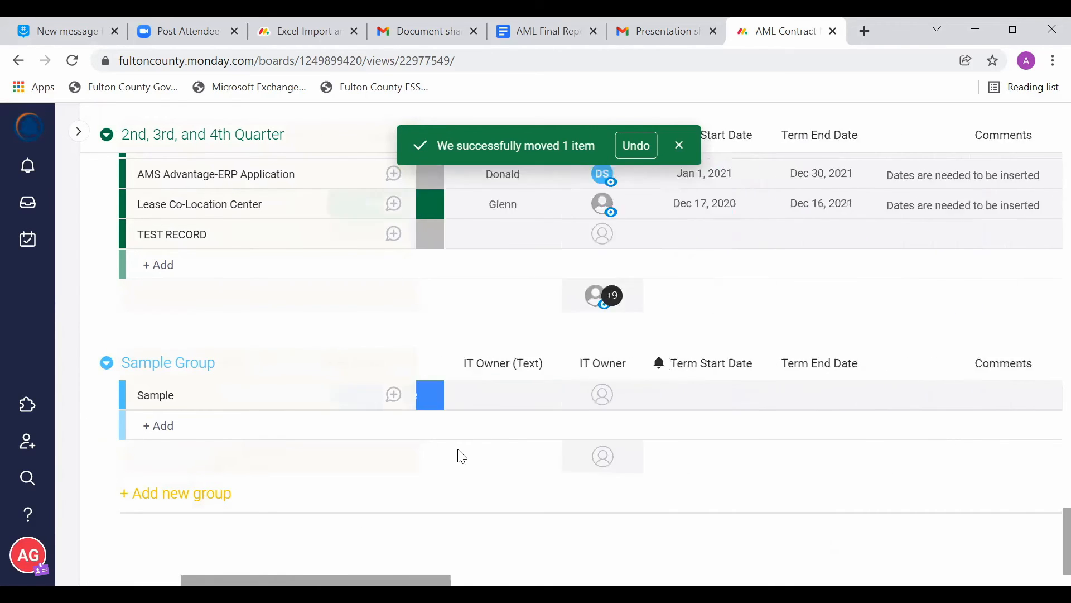
pyautogui.hscroll(10, 462, 456)
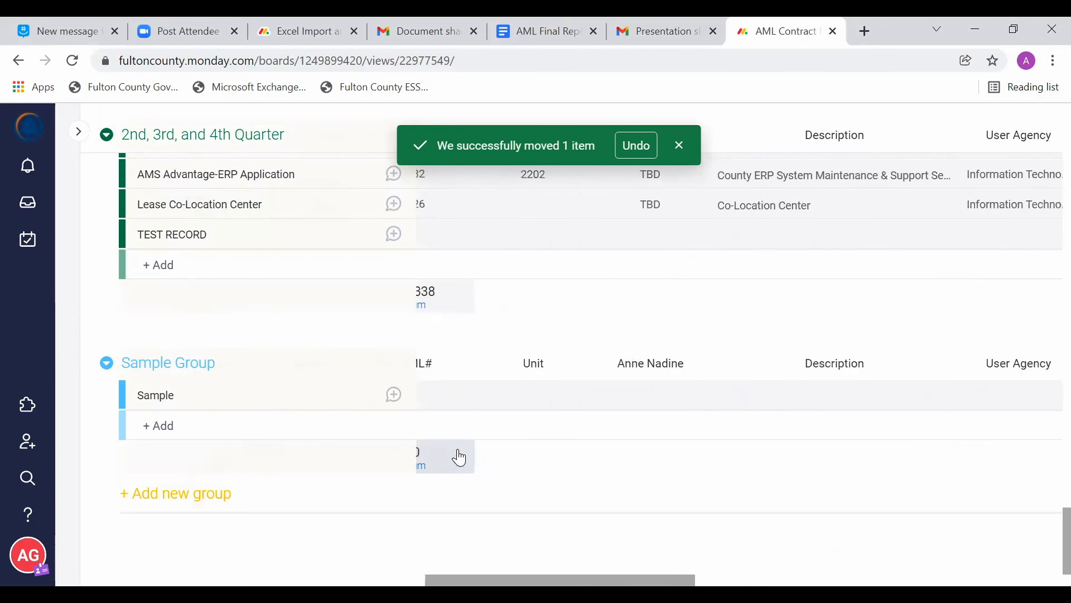
pyautogui.hscroll(9, 462, 456)
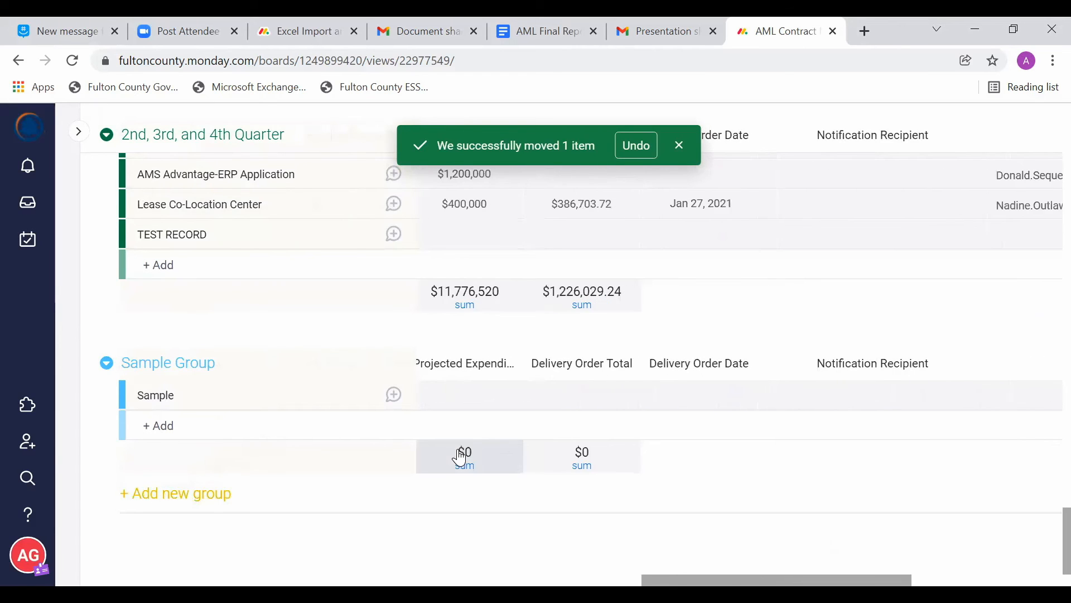
pyautogui.hscroll(-20, 461, 457)
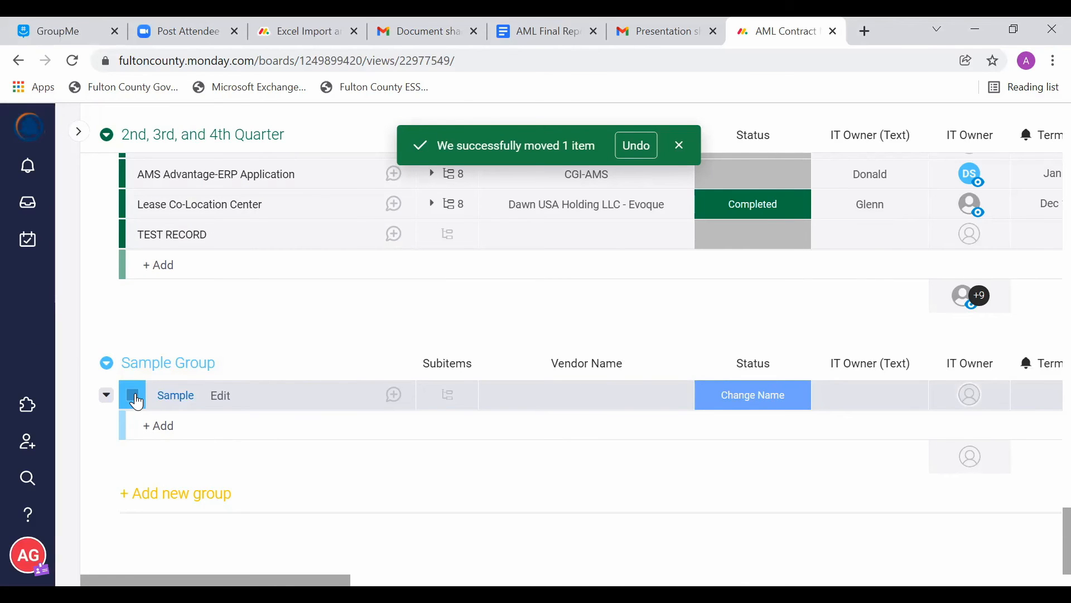
# Step: Delete the whole Sample Group from the board
pyautogui.click(106, 363)
pyautogui.moveTo(111, 366)
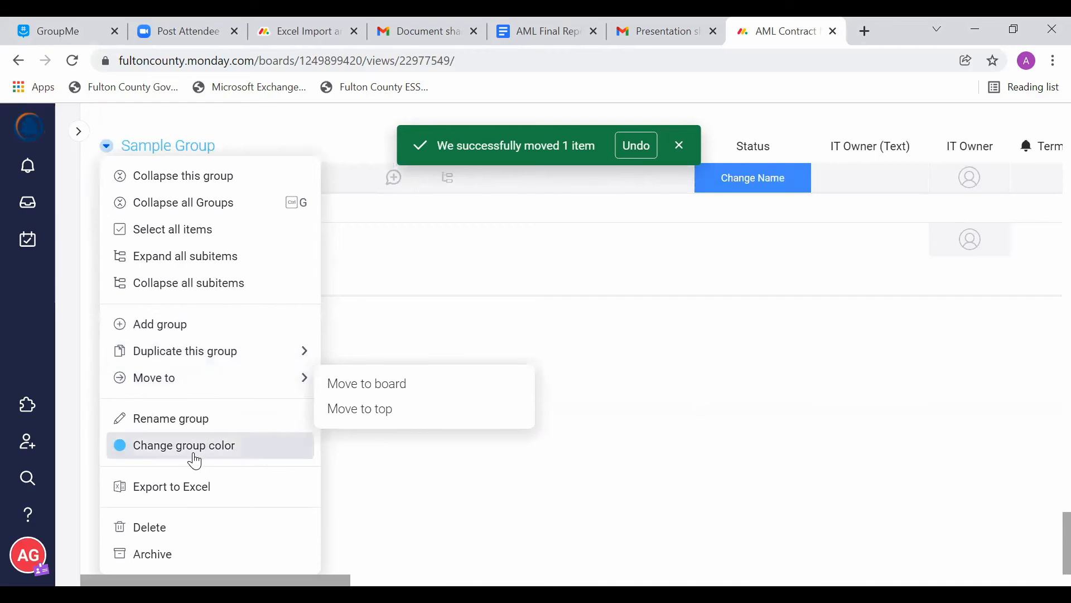
pyautogui.click(170, 537)
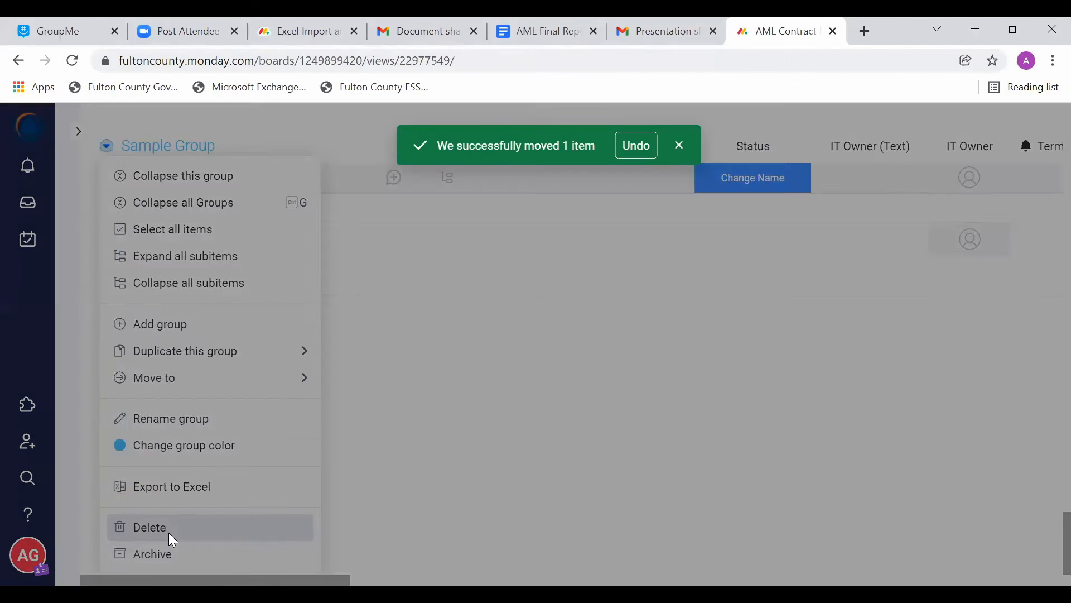
pyautogui.click(737, 215)
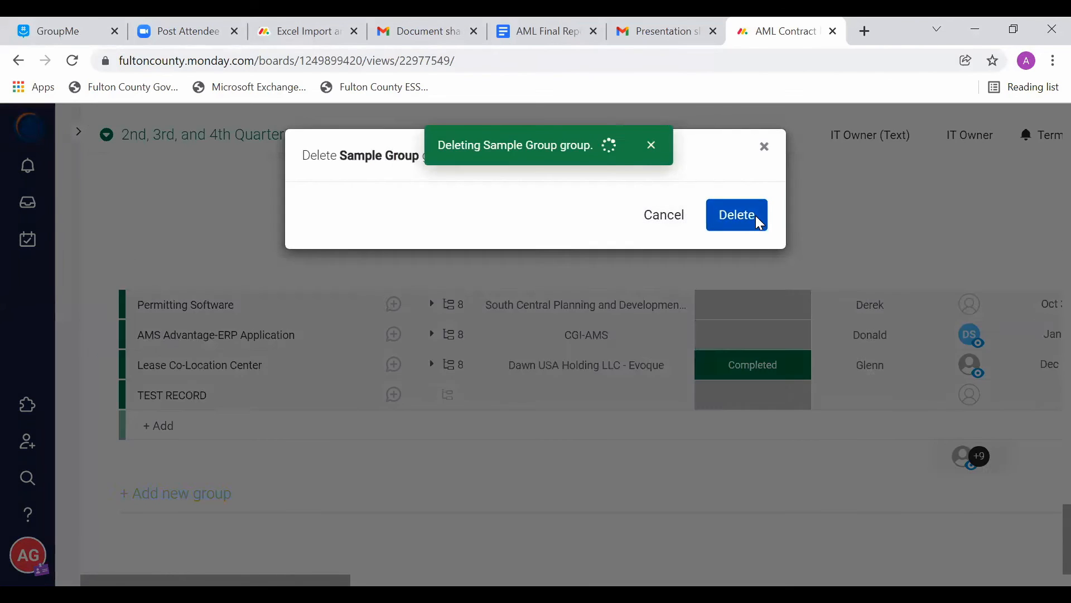
# Step: Undo the deletion of Sample Group
pyautogui.scroll(10, 481, 305)
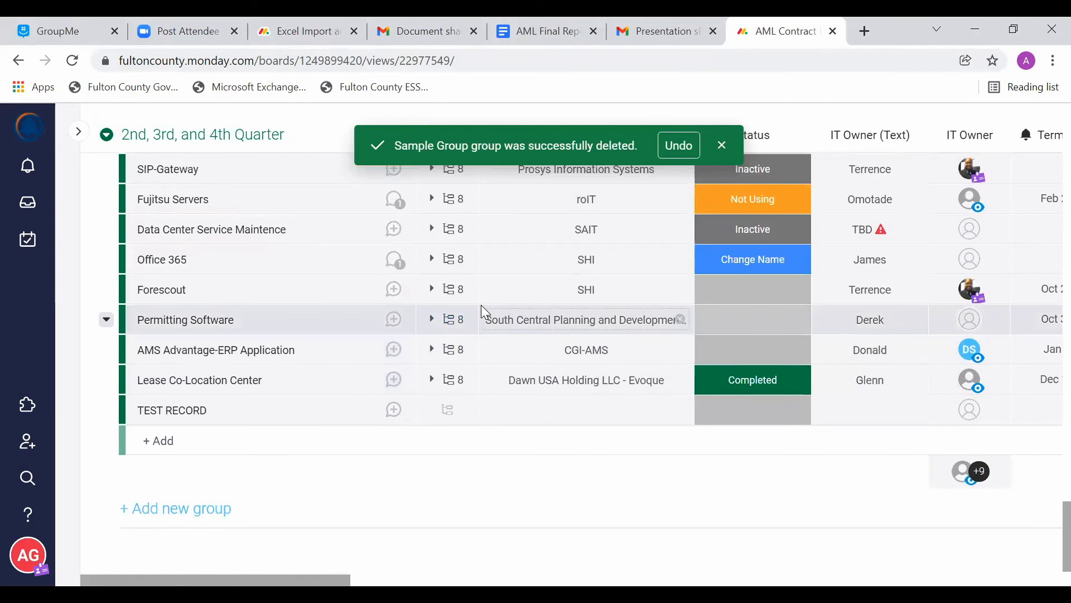
pyautogui.scroll(10, 481, 306)
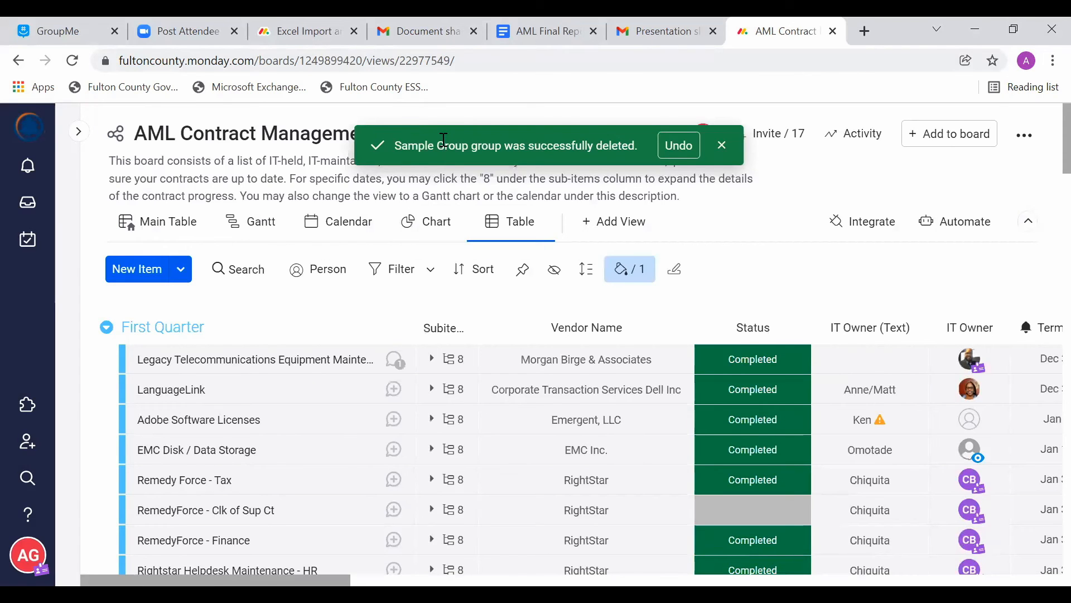
pyautogui.click(672, 147)
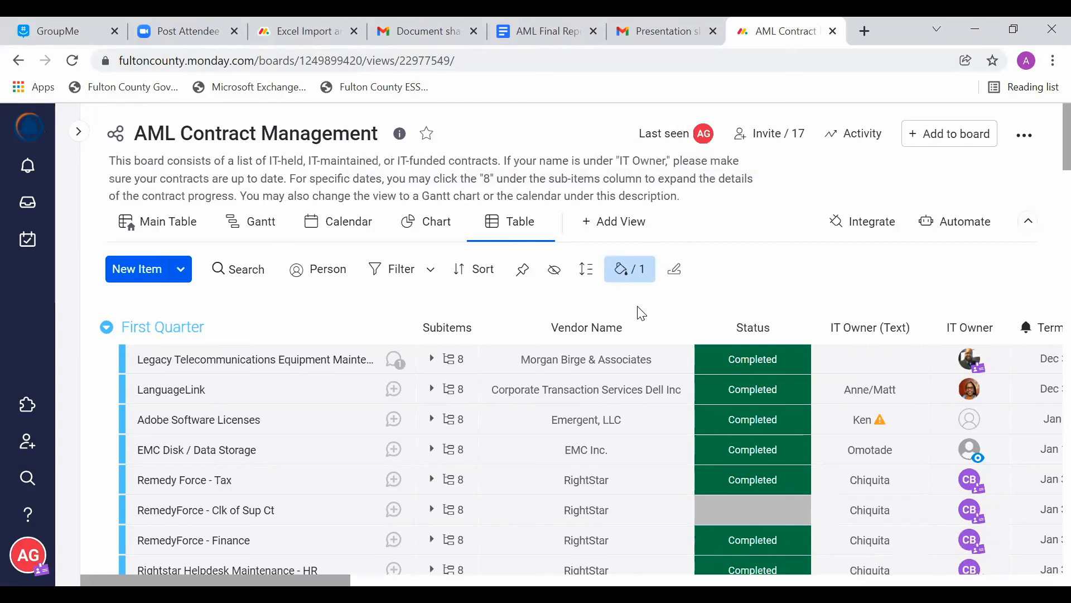
# Step: Delete the restored Sample Group again and dismiss the deletion notice
pyautogui.scroll(-20, 642, 313)
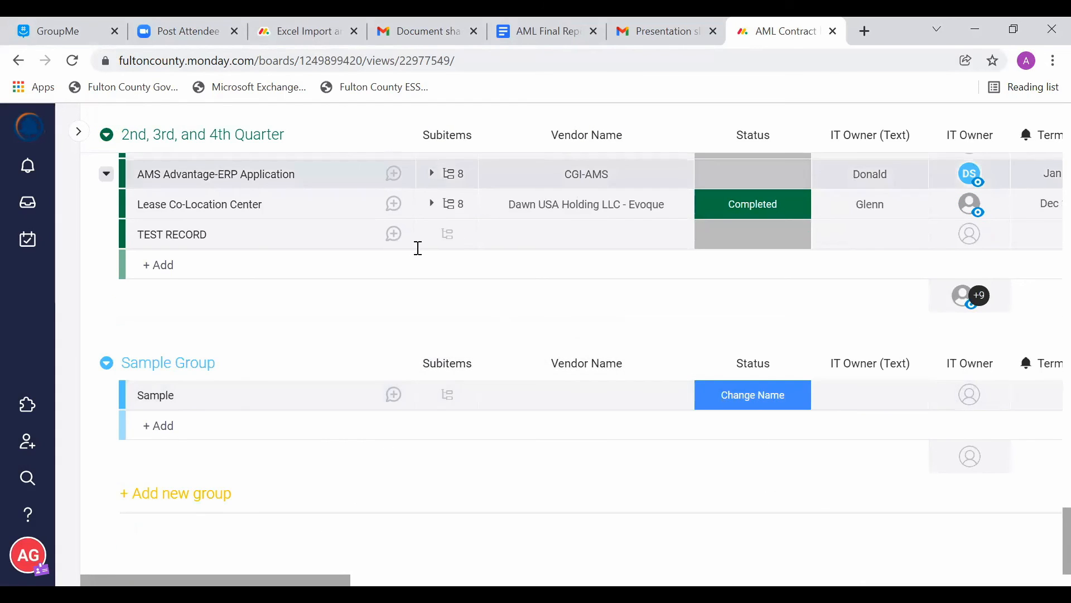
pyautogui.click(106, 365)
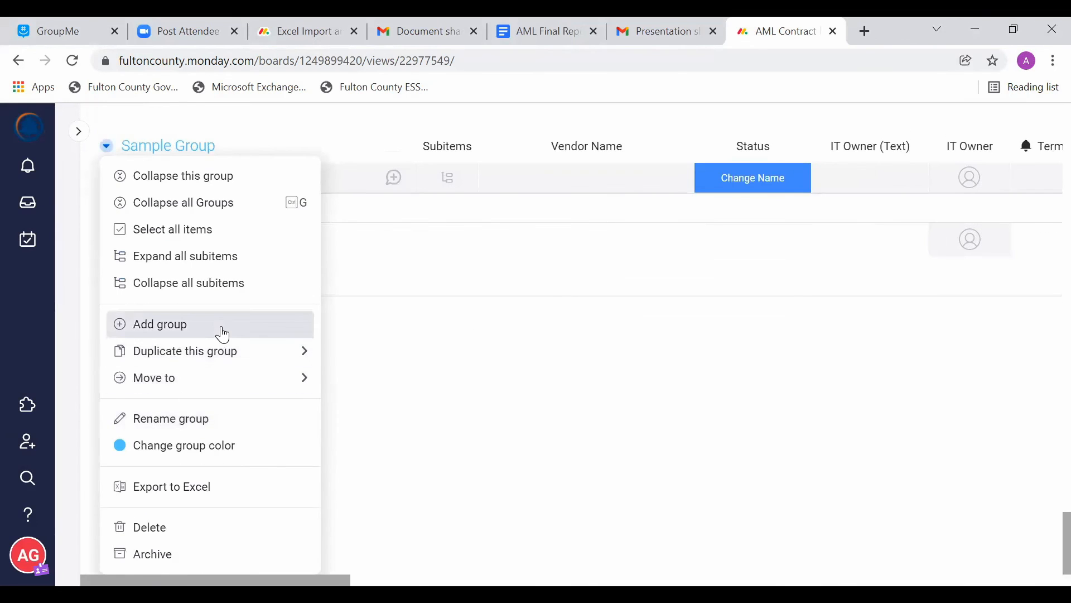
pyautogui.click(188, 528)
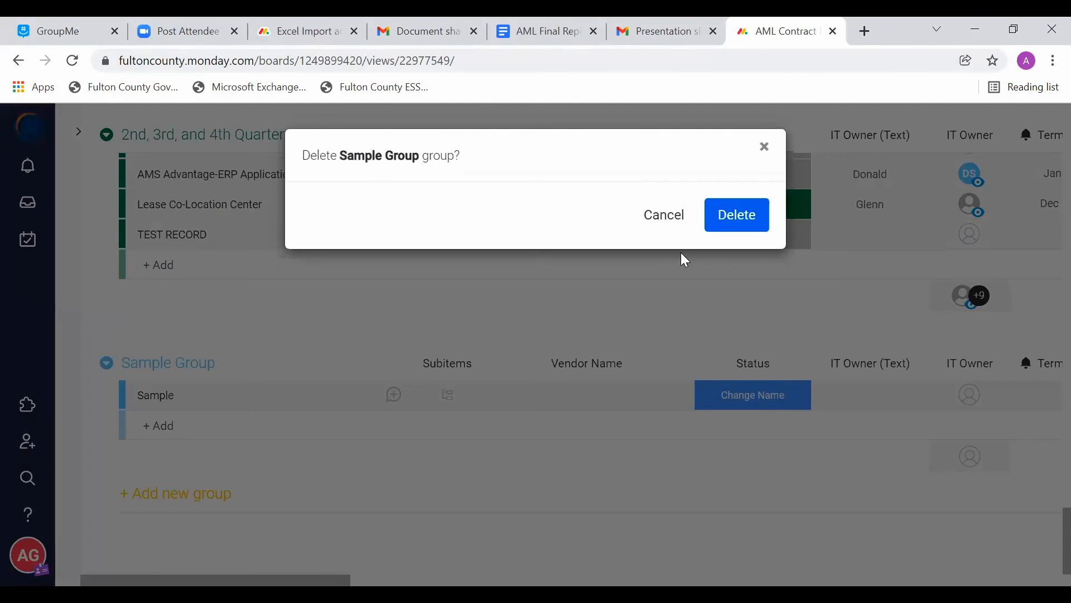
pyautogui.click(739, 222)
pyautogui.scroll(20, 532, 471)
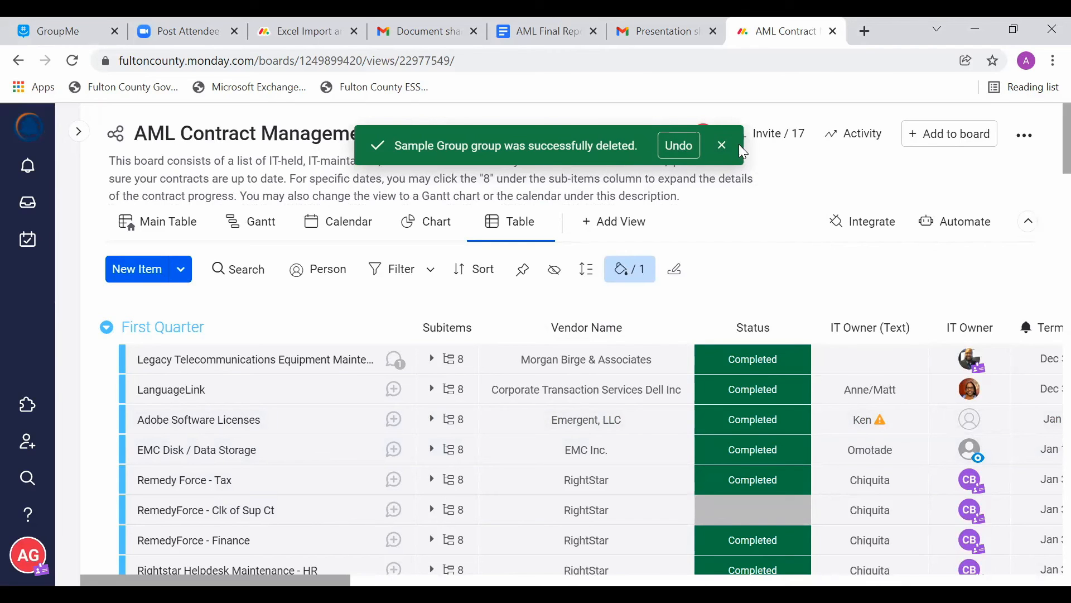
pyautogui.click(722, 147)
# Step: Open the account's Recycle bin and review the recently deleted groups and items
pyautogui.click(24, 552)
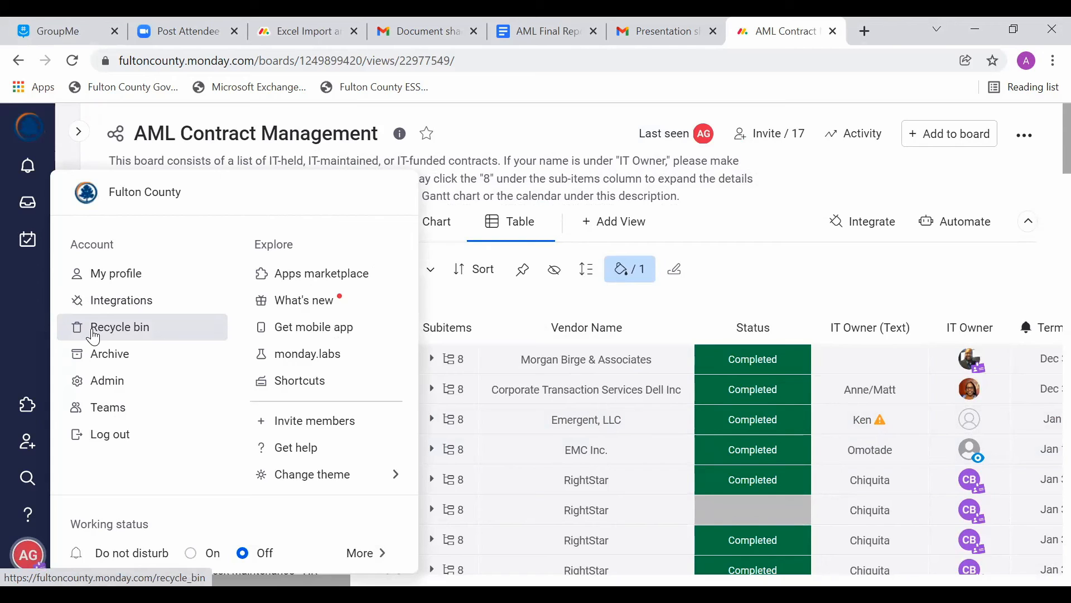
pyautogui.click(29, 561)
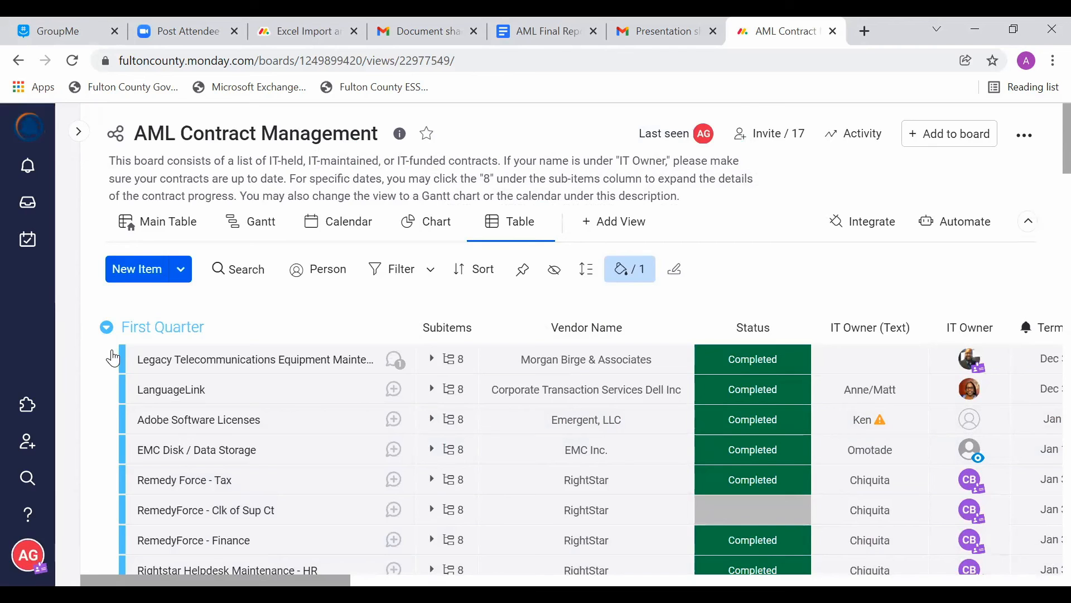
pyautogui.click(136, 323)
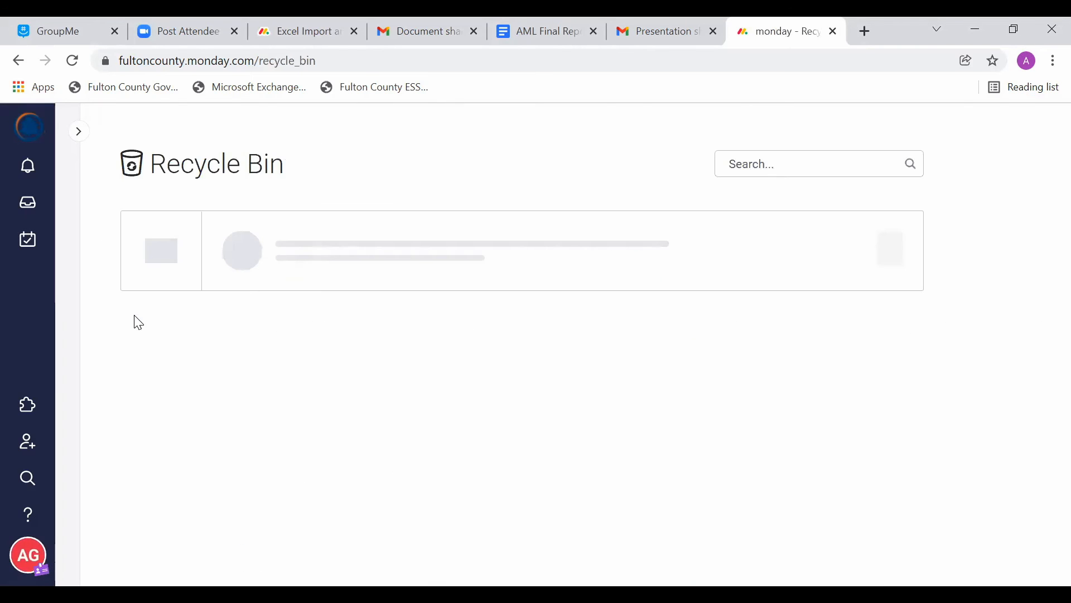
pyautogui.scroll(-3, 141, 321)
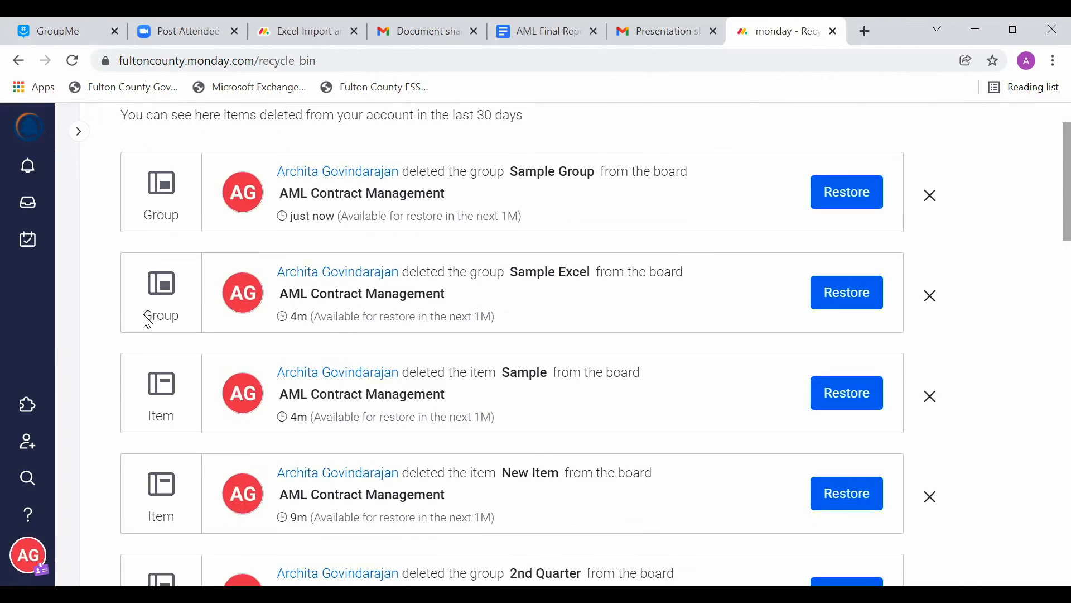
# Step: Look through the whole Recycle bin list, down to the oldest deleted entry and back to the most recent ones
pyautogui.scroll(-5, 143, 316)
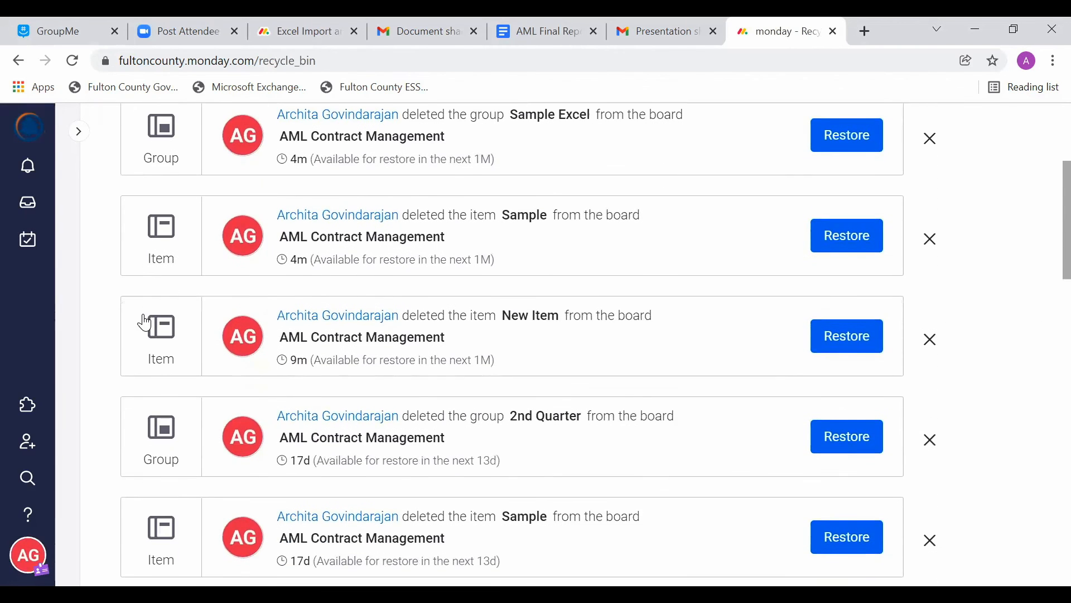
pyautogui.scroll(-6, 145, 323)
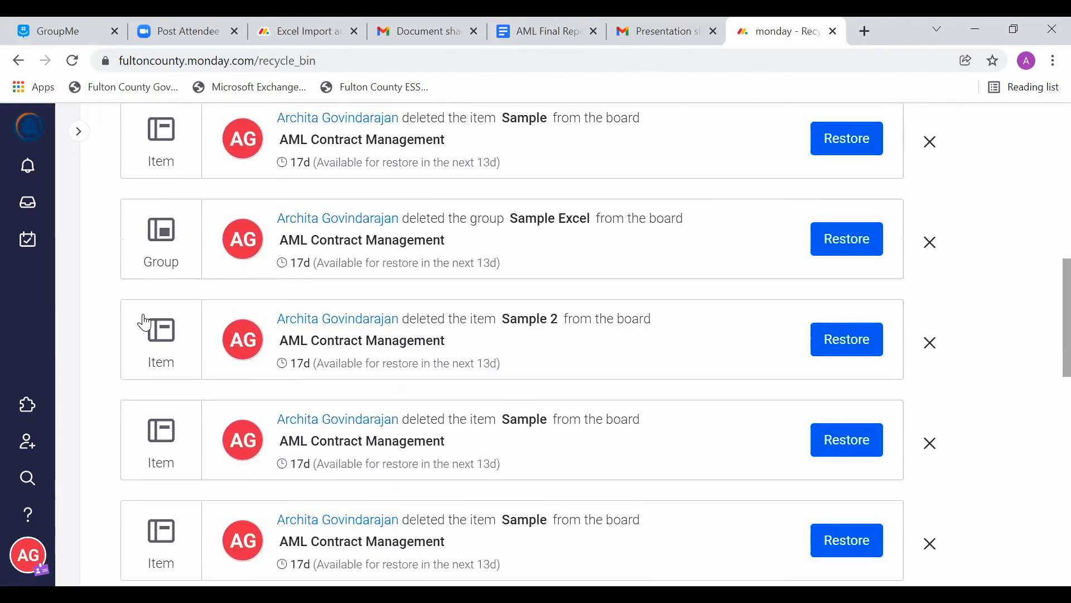
pyautogui.scroll(-5, 146, 322)
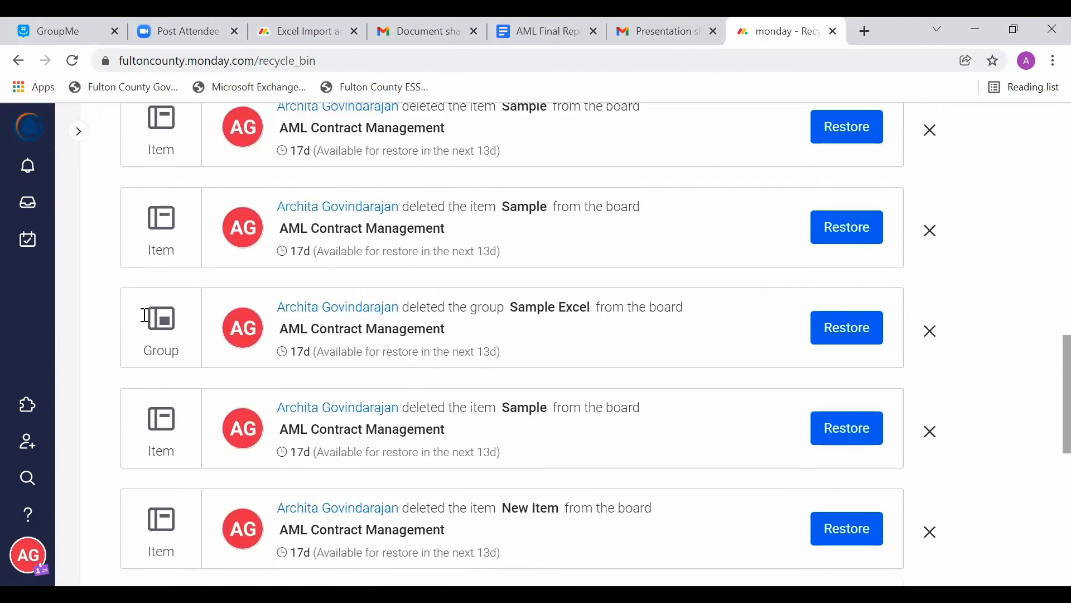
pyautogui.scroll(-3, 146, 322)
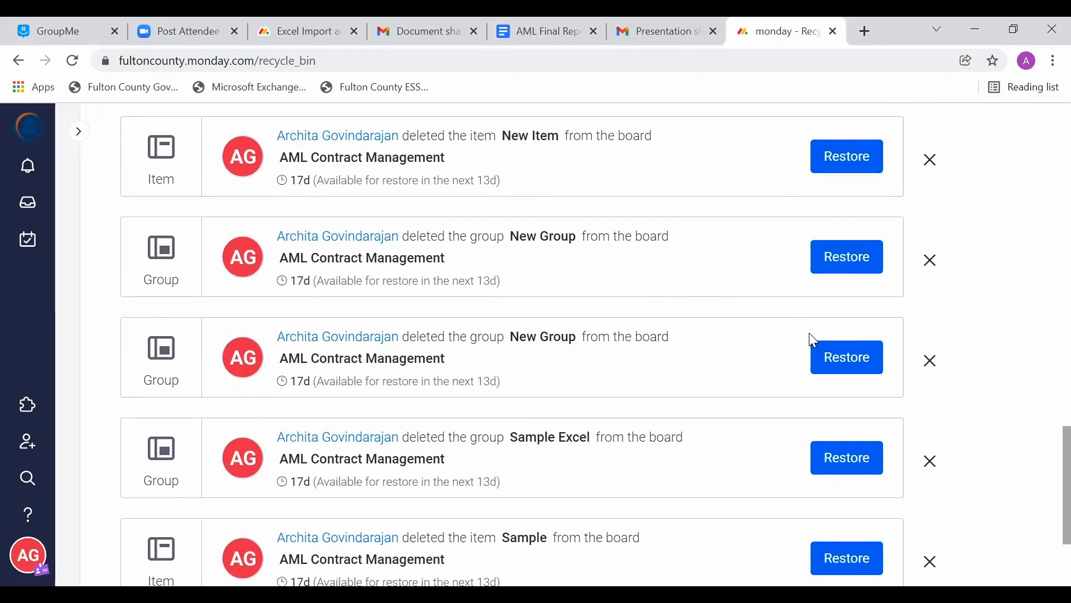
pyautogui.scroll(1, 814, 342)
pyautogui.scroll(-3, 813, 341)
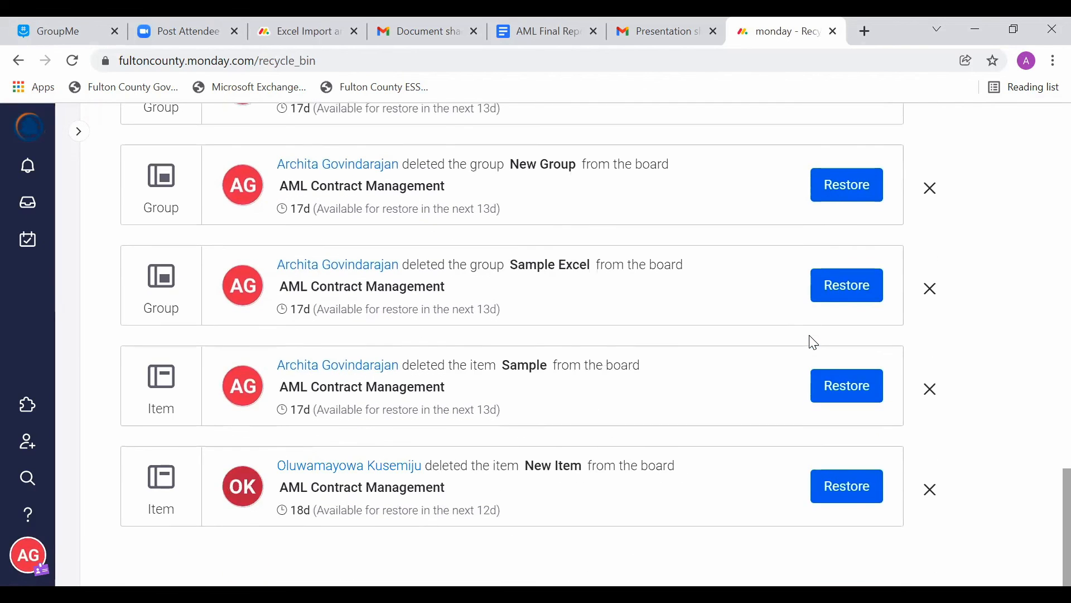
pyautogui.scroll(15, 814, 341)
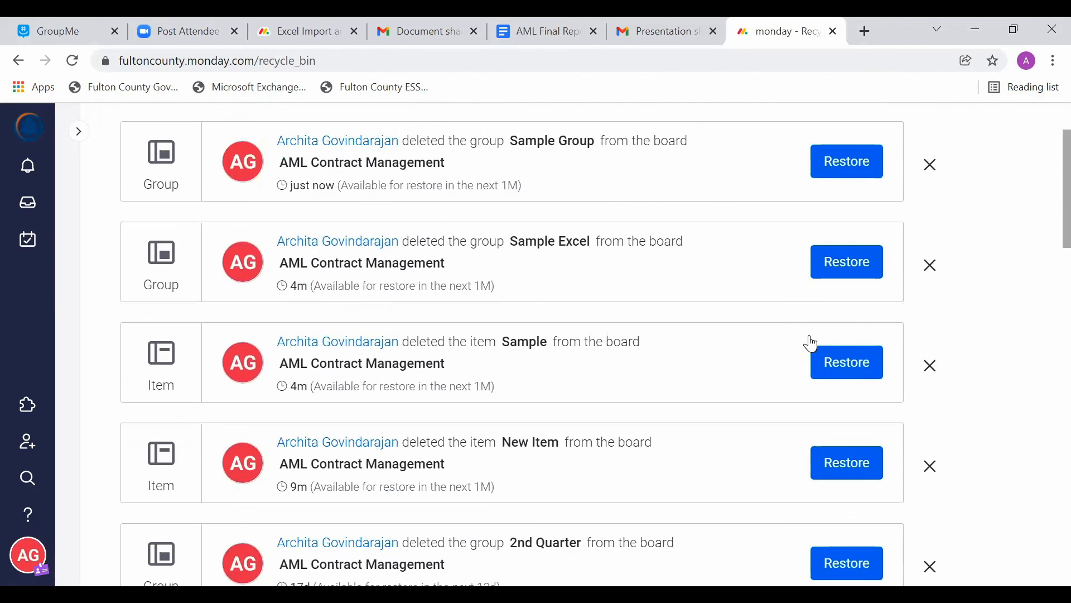
# Step: Restore the most recently deleted Sample Excel group from the Recycle bin and return to the AML Contract Management board
pyautogui.click(861, 268)
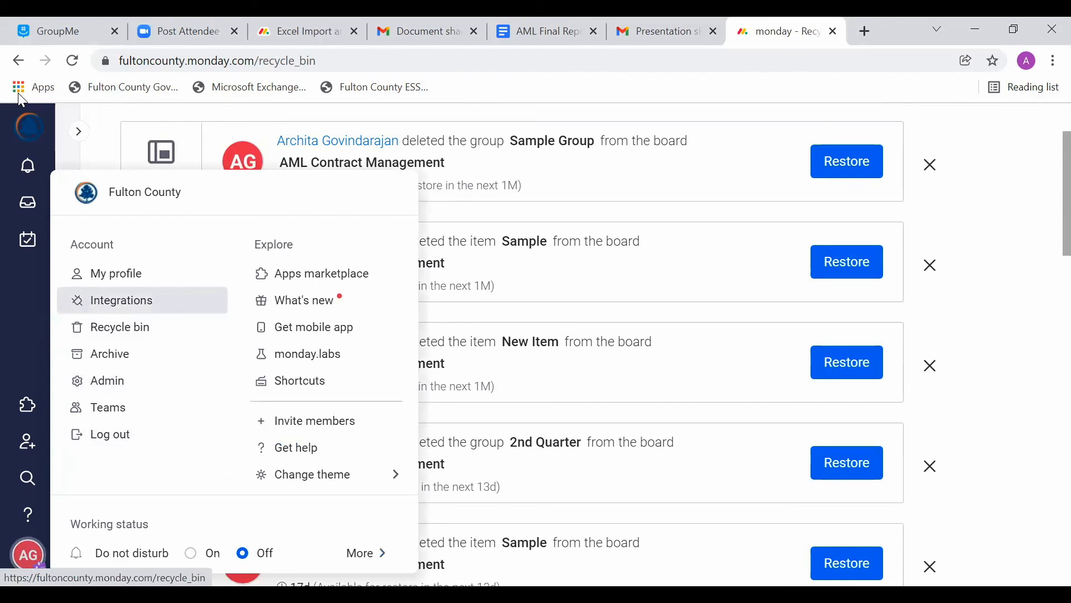
pyautogui.rightClick(18, 60)
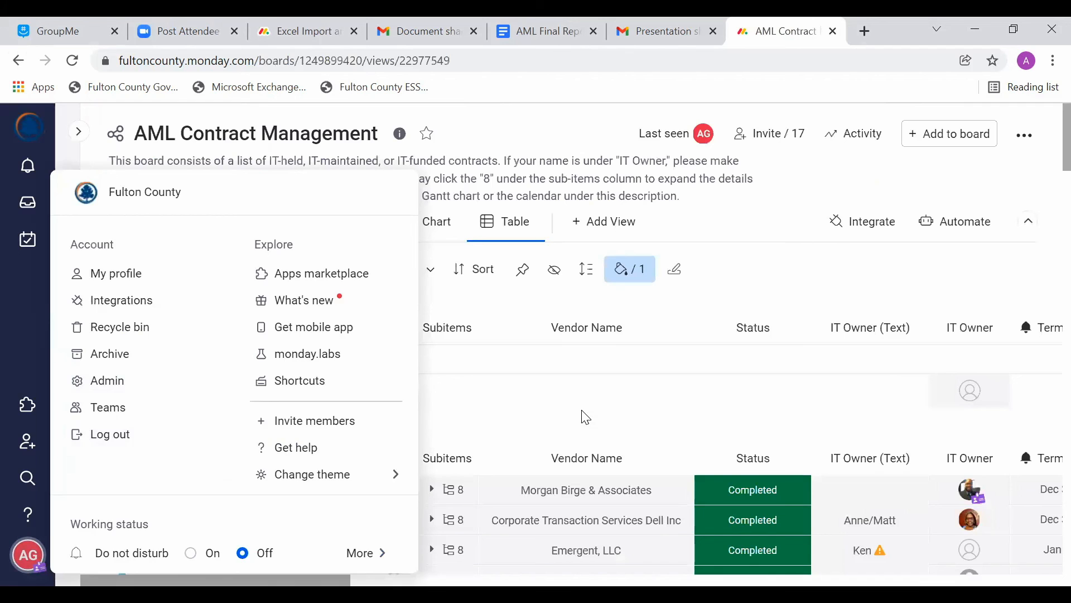
pyautogui.click(586, 418)
pyautogui.scroll(-1, 582, 411)
pyautogui.scroll(1, 582, 411)
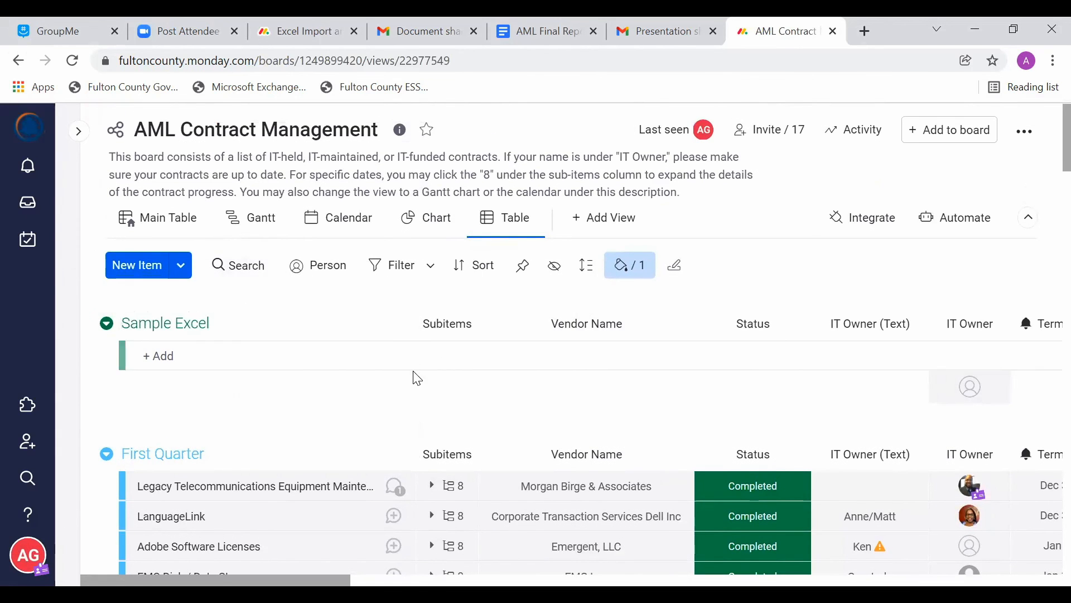
# Step: Delete the restored Sample Excel group from the board
pyautogui.click(106, 325)
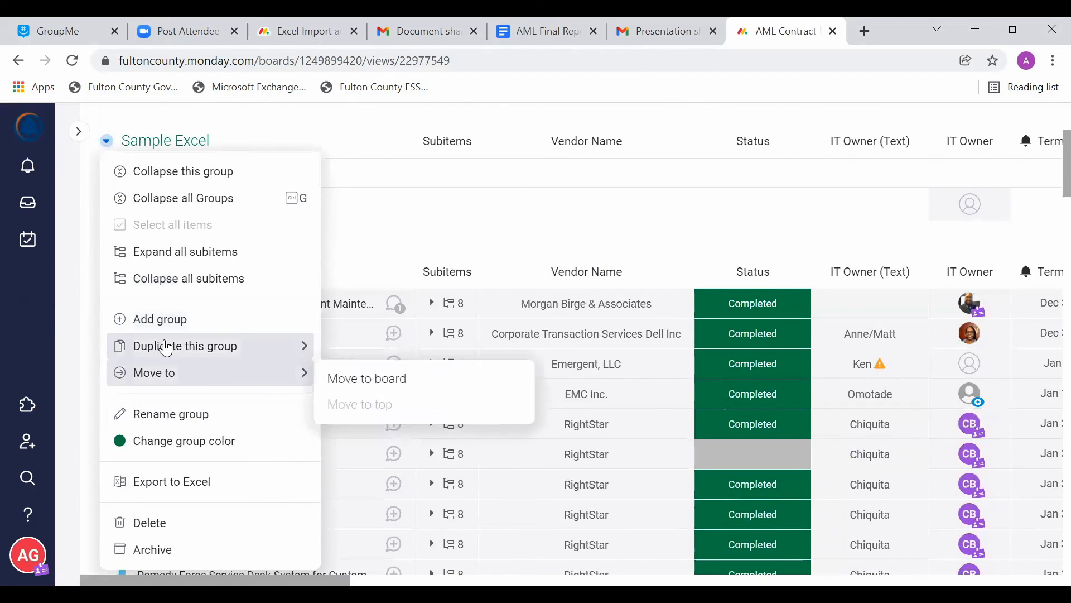
pyautogui.click(199, 523)
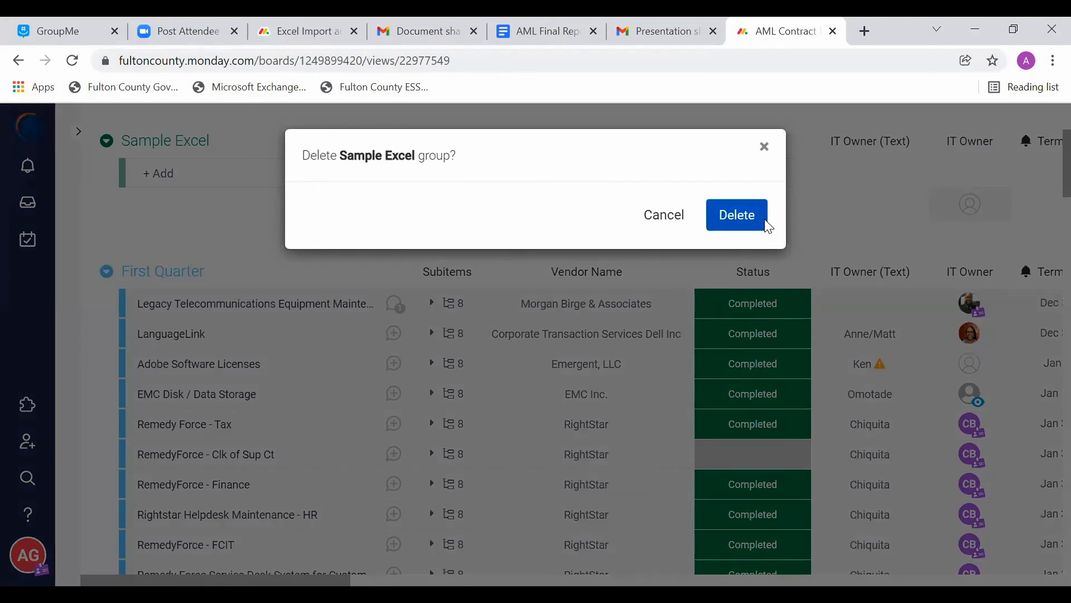
pyautogui.click(767, 226)
pyautogui.scroll(3, 676, 385)
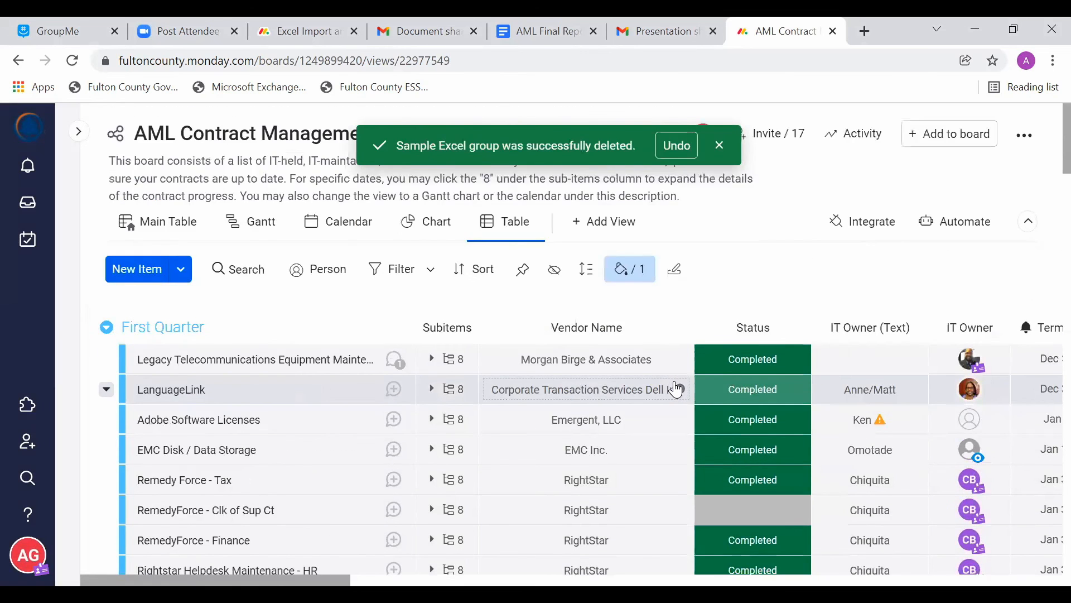
# Step: Examine the contract items in the First Quarter and the 2nd, 3rd, and 4th Quarter groups
pyautogui.scroll(-4, 677, 387)
pyautogui.scroll(-10, 677, 388)
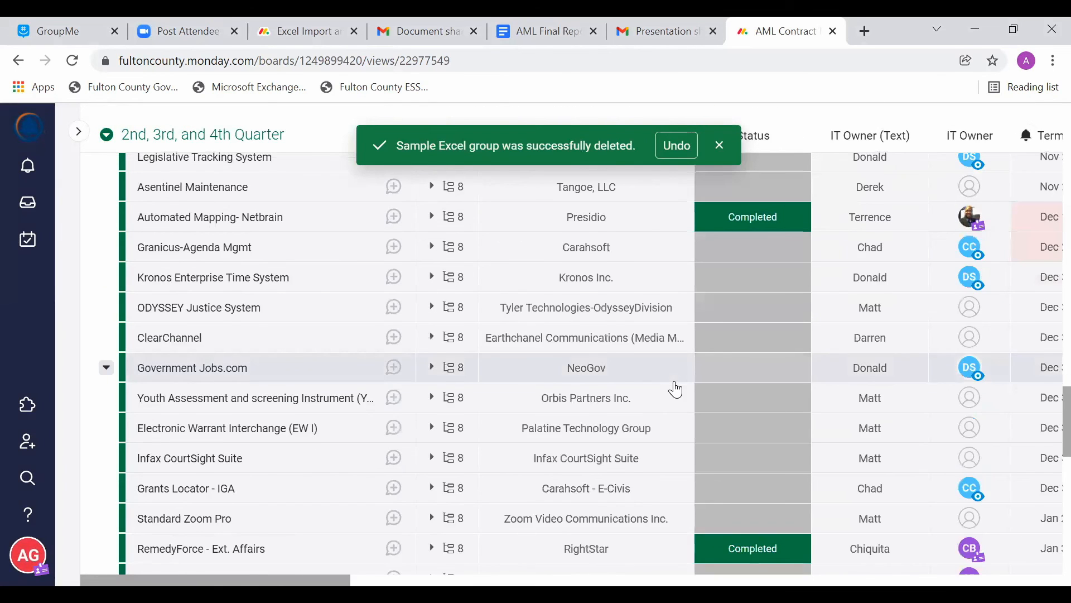
pyautogui.scroll(-8, 677, 389)
pyautogui.hscroll(2, 676, 389)
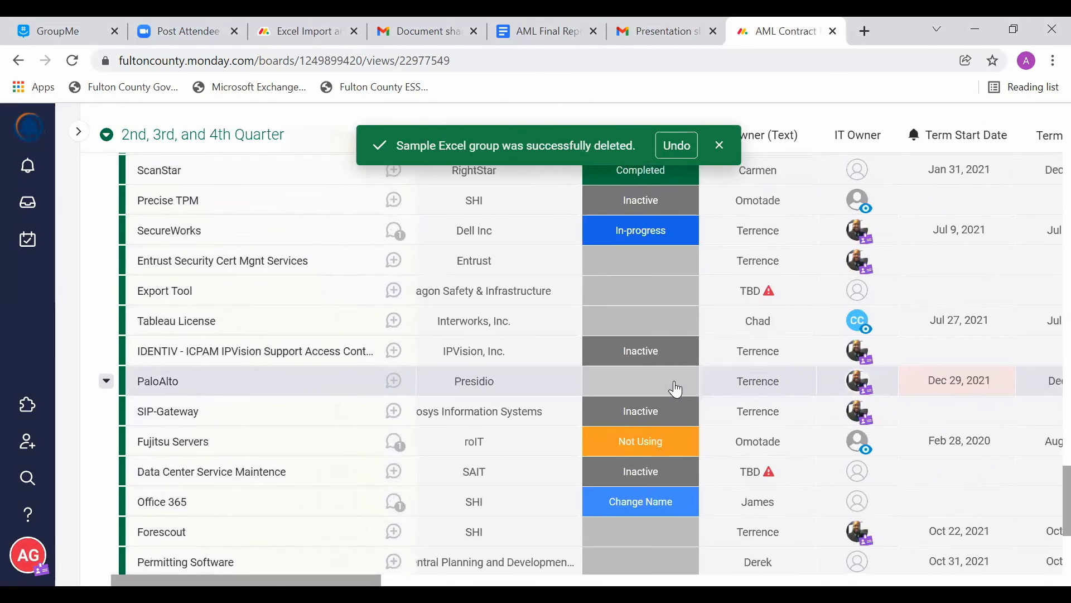
pyautogui.scroll(-1, 677, 389)
pyautogui.hscroll(-2, 676, 388)
pyautogui.scroll(3, 677, 385)
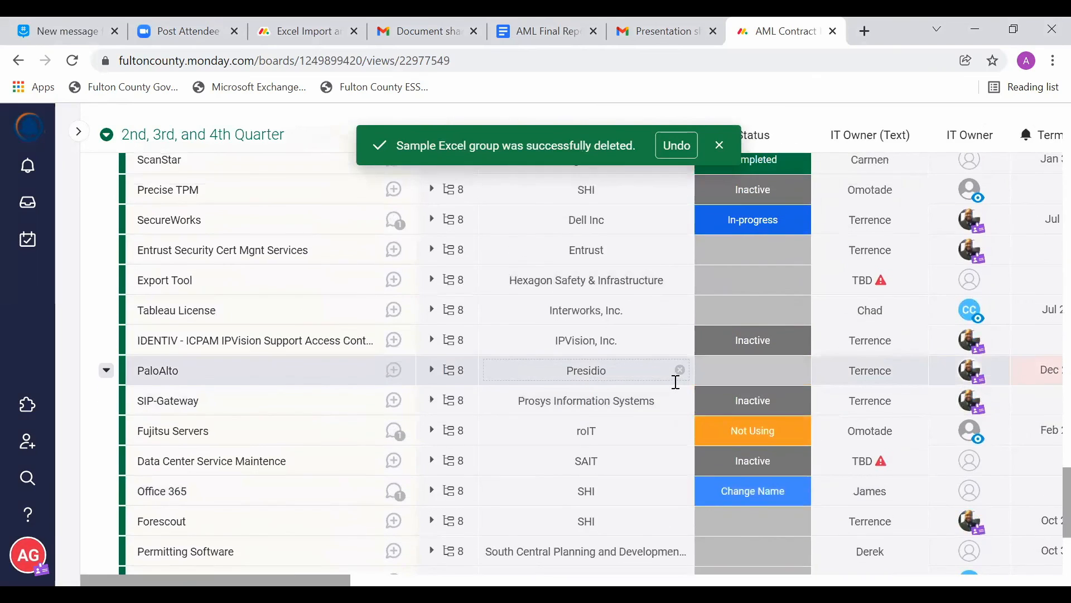
pyautogui.scroll(15, 677, 385)
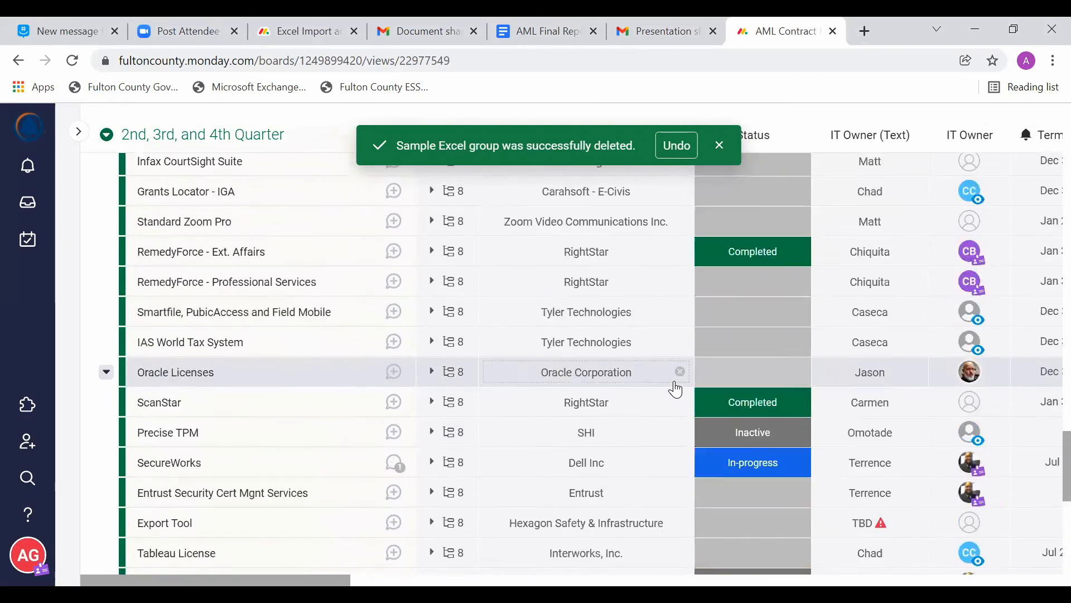
pyautogui.scroll(15, 676, 389)
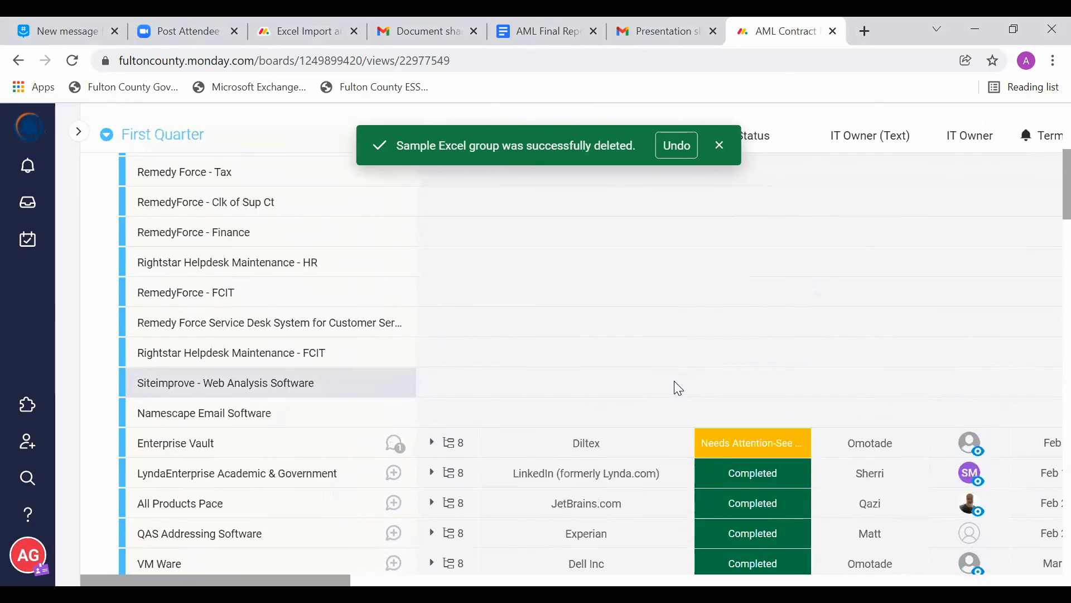